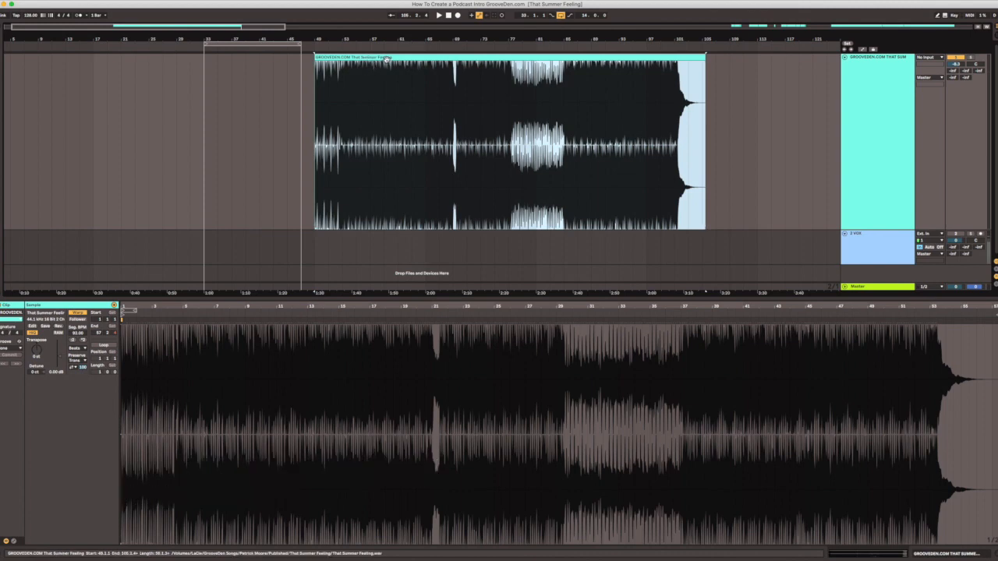
# Step: Turn off warping for the That Summer Feeling clip and set the project tempo to 92 BPM
pyautogui.moveTo(373, 39); pyautogui.dragTo(373, 82)
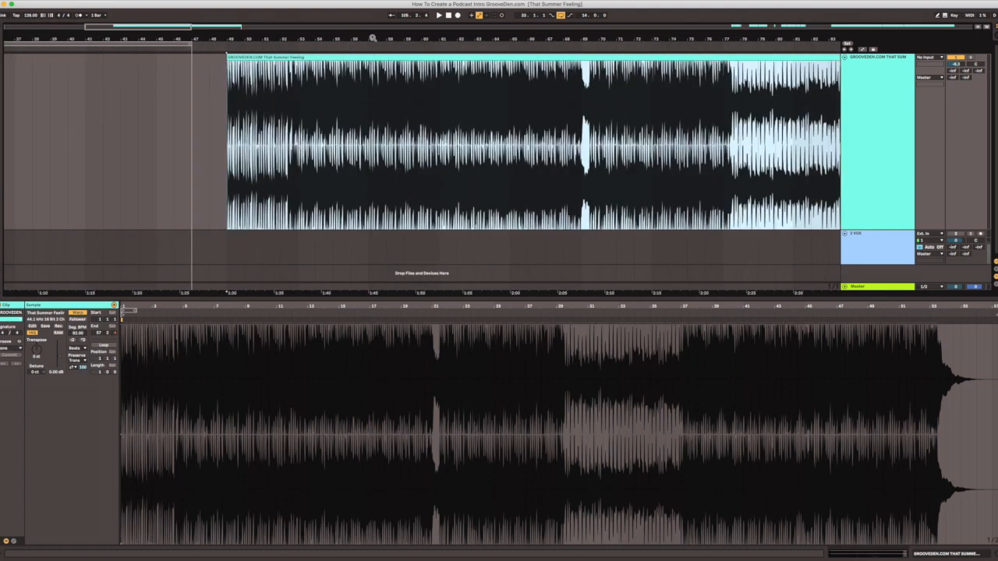
pyautogui.press('space')
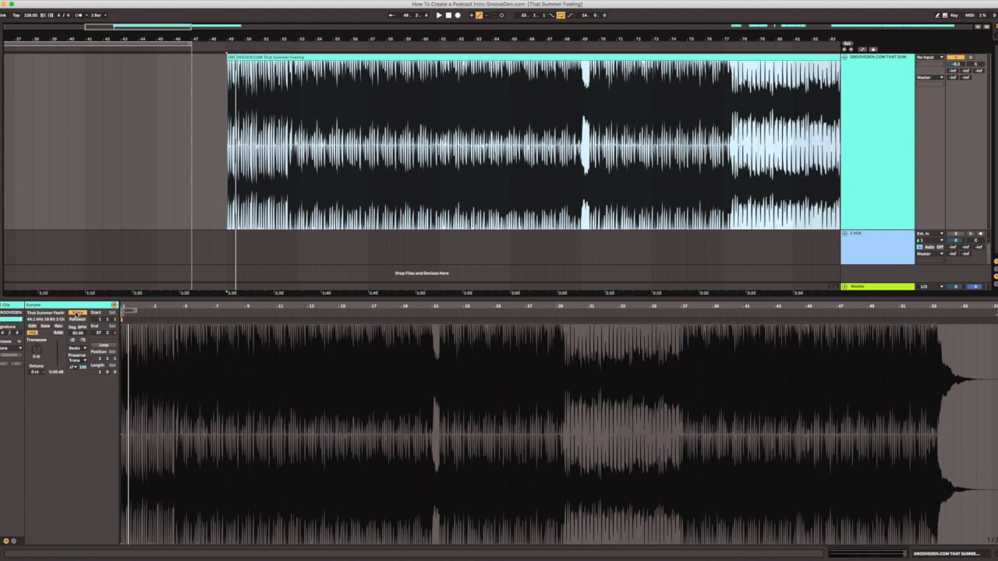
pyautogui.click(76, 313)
pyautogui.click(33, 16)
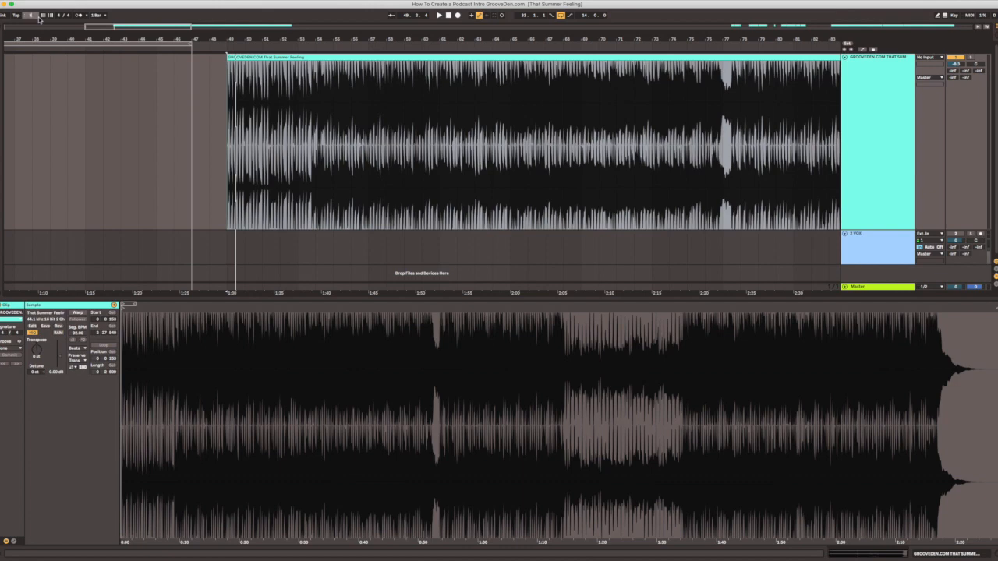
pyautogui.write('92')
pyautogui.press('Return')
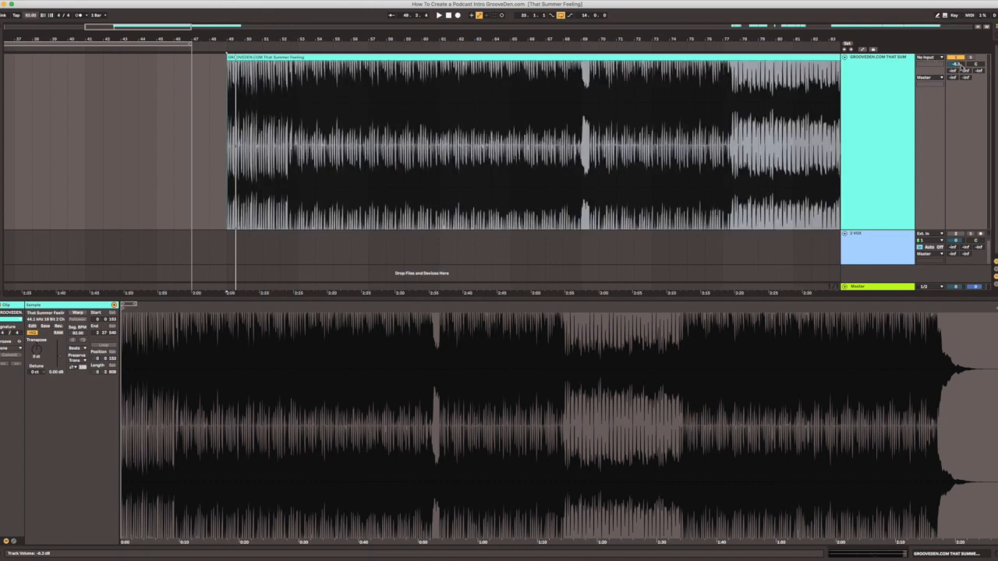
# Step: Lower the song track's volume to -17.3 dB and play back the start of the song
pyautogui.moveTo(959, 65); pyautogui.dragTo(959, 68)
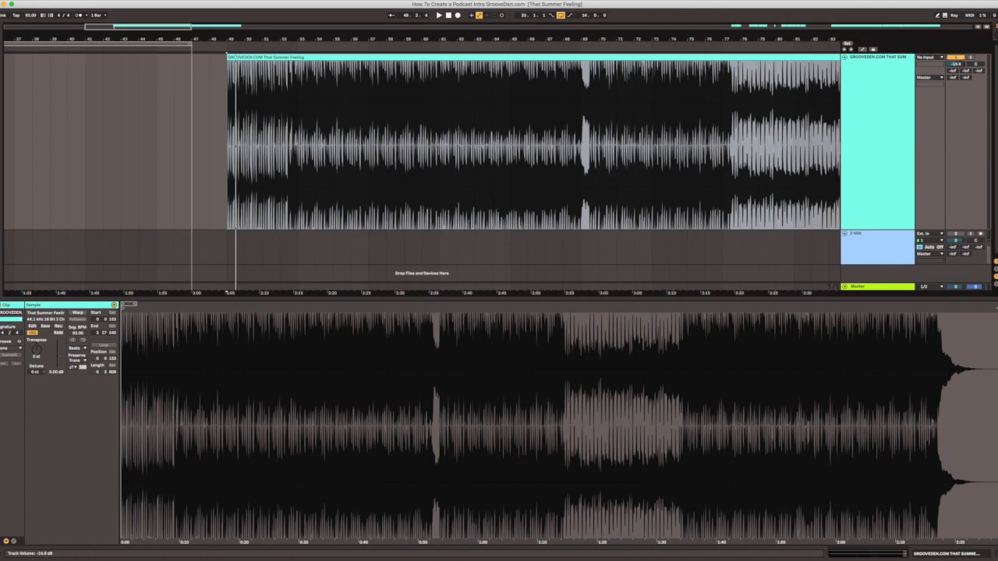
pyautogui.press('space')
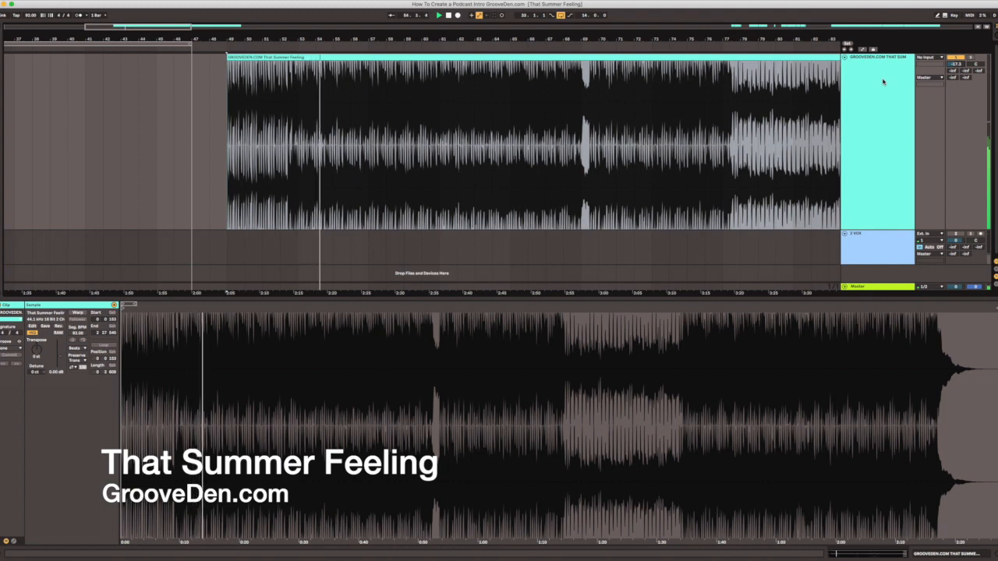
pyautogui.press('space')
# Step: Add a locator at the start of the song clip, at bar 49, and rename it INTRO
pyautogui.moveTo(397, 35); pyautogui.dragTo(395, 34)
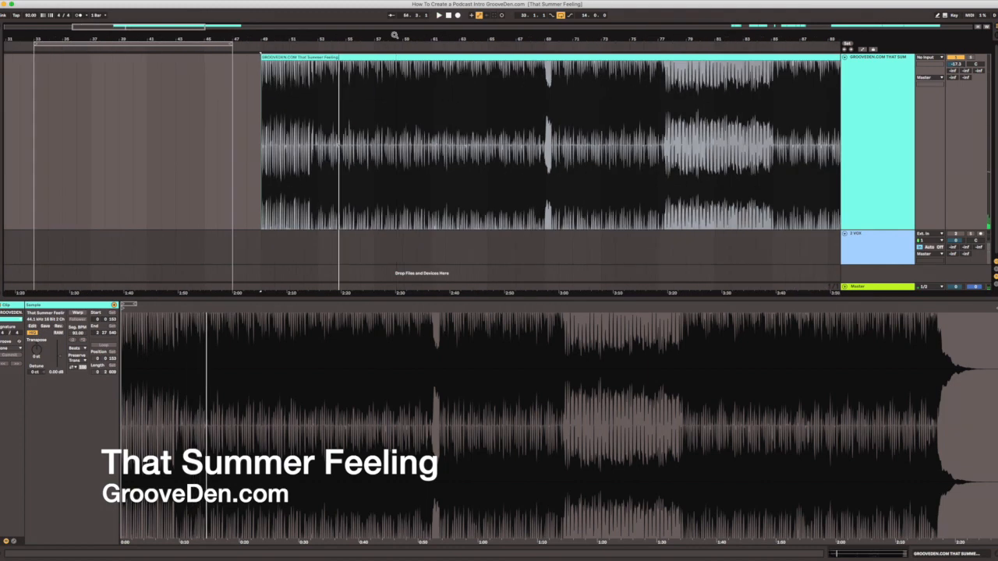
pyautogui.moveTo(302, 39)
pyautogui.mouseDown()
pyautogui.moveTo(301, 51)
pyautogui.moveTo(289, 51)
pyautogui.moveTo(300, 23)
pyautogui.moveTo(301, 53)
pyautogui.mouseUp()
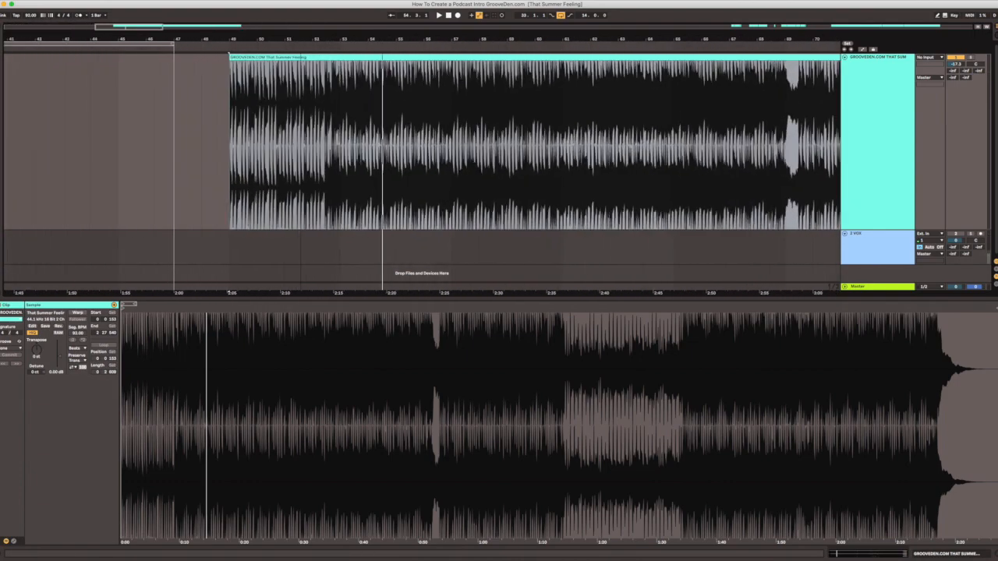
pyautogui.click(270, 57)
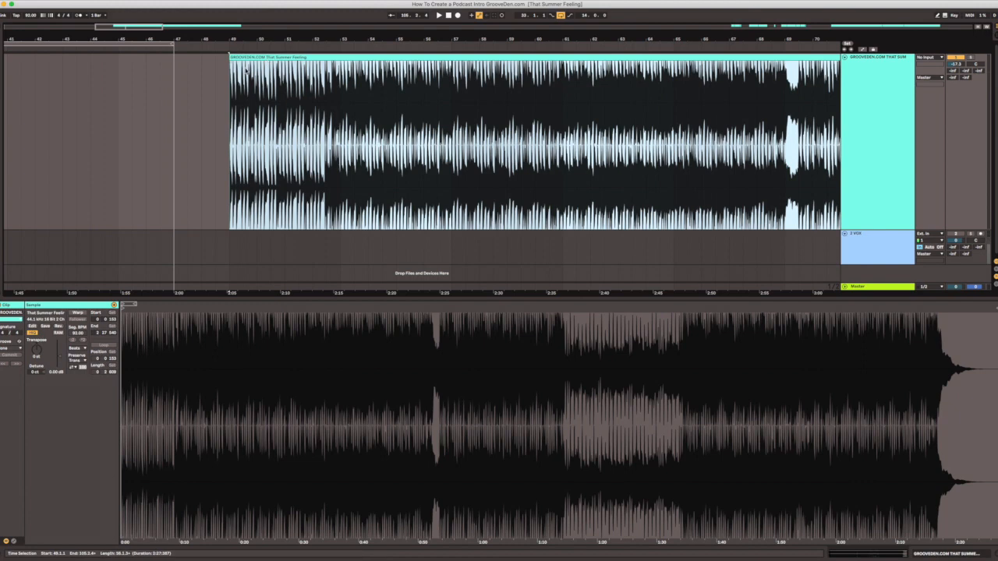
pyautogui.click(848, 45)
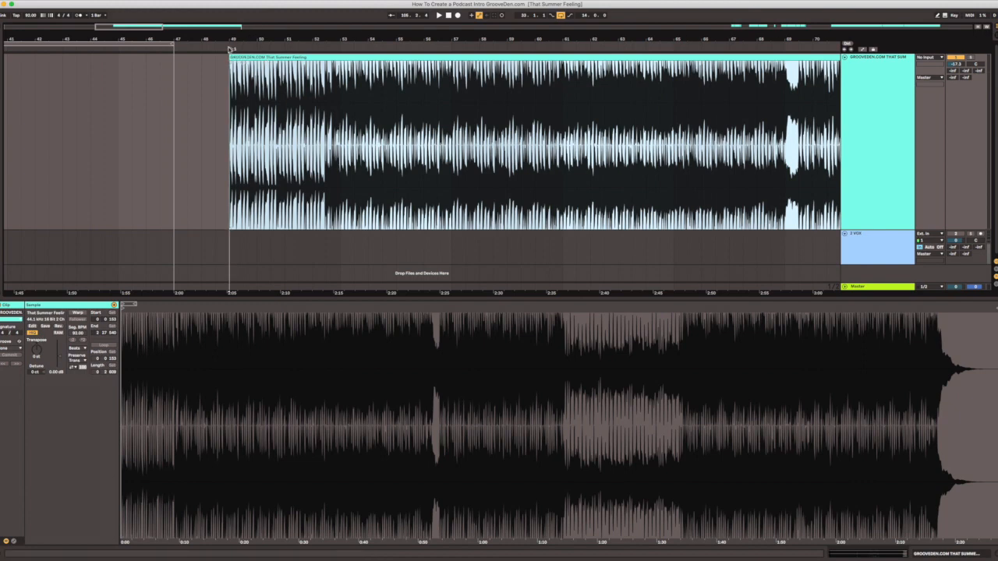
pyautogui.rightClick(230, 49)
pyautogui.click(273, 67)
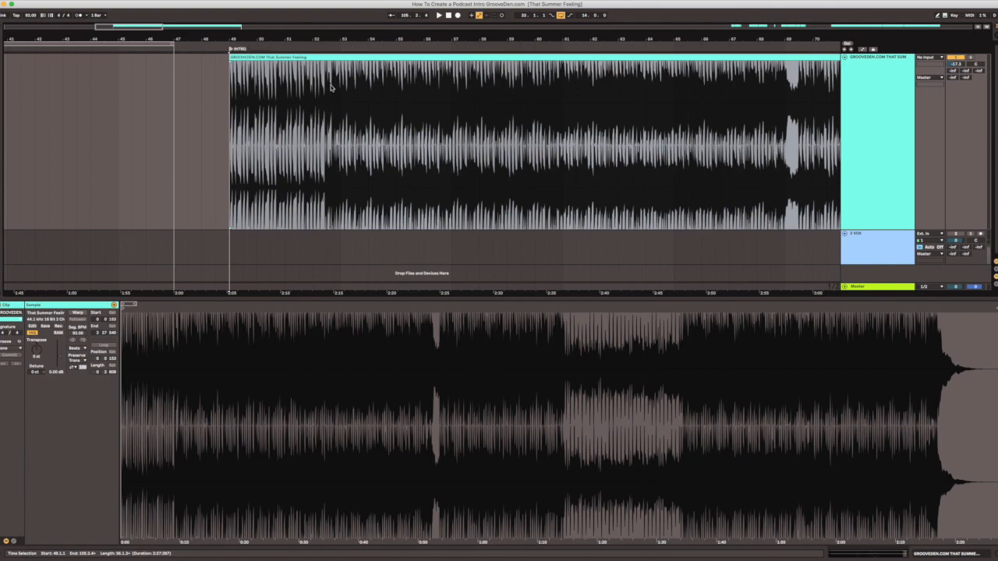
# Step: Loop the first four bars of the song clip, from bar 49 to bar 53
pyautogui.click(330, 88)
pyautogui.moveTo(340, 78); pyautogui.dragTo(233, 81)
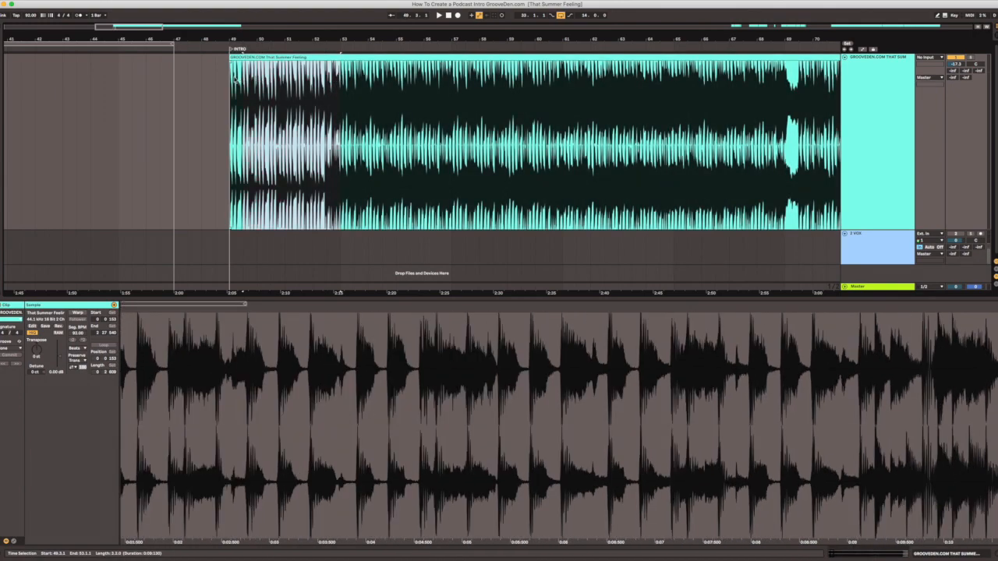
pyautogui.press('super+l')
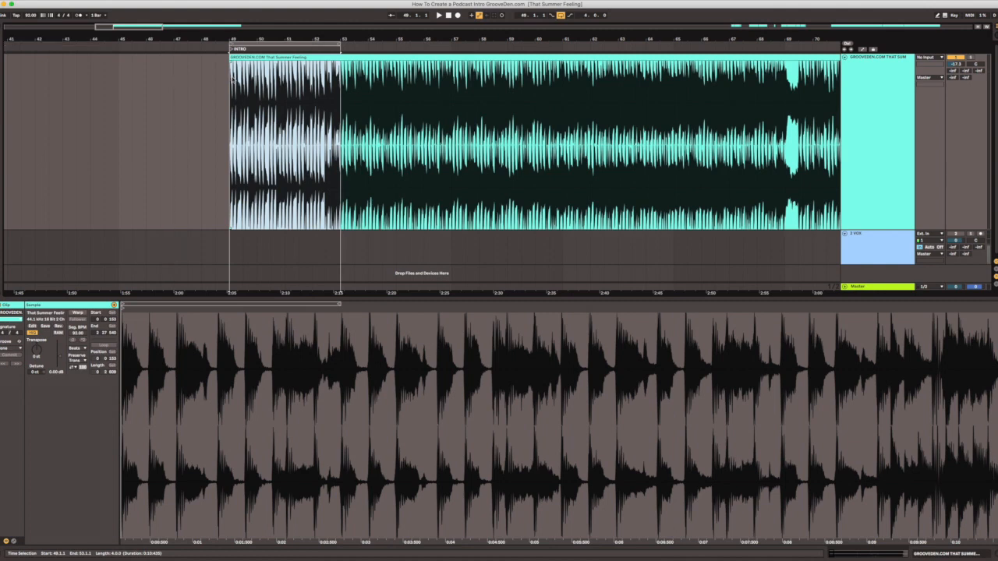
# Step: Try playing a two-bar loop from bar 49 and extend the loop back to four bars
pyautogui.moveTo(339, 43); pyautogui.dragTo(284, 44)
pyautogui.press('space')
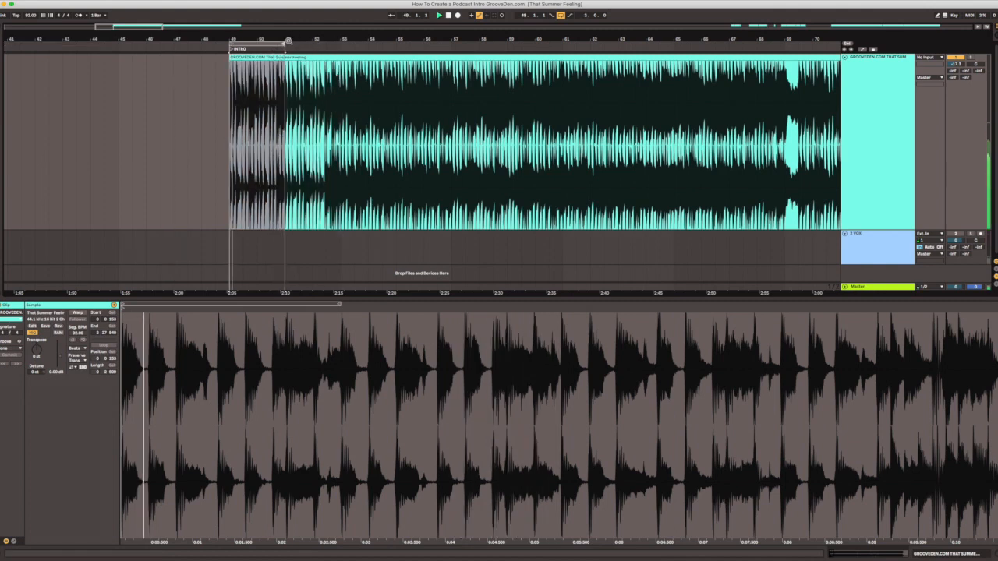
pyautogui.press('space')
pyautogui.moveTo(287, 41); pyautogui.dragTo(341, 43)
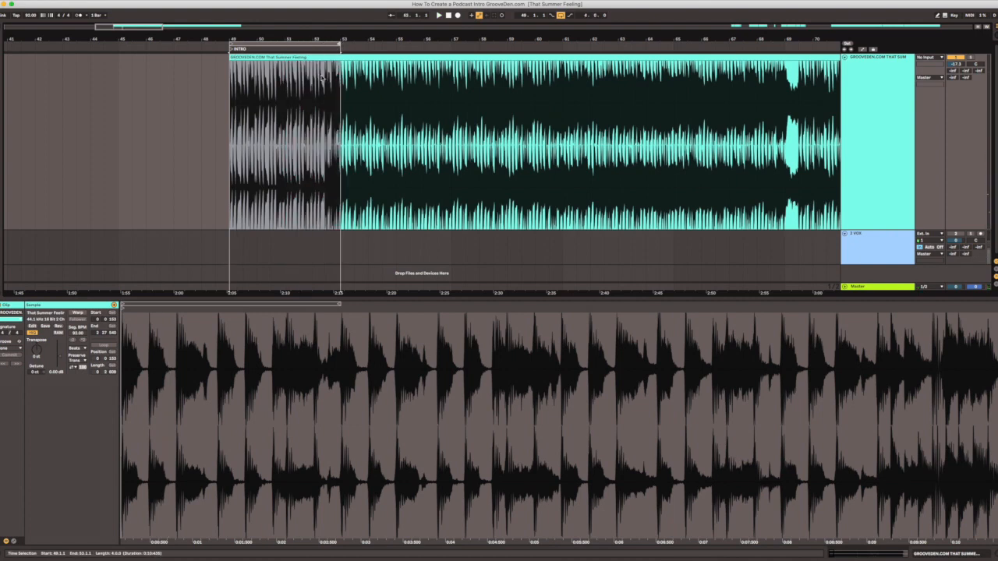
# Step: Add a locator at bar 51 of the song clip and rename it 2
pyautogui.click(284, 103)
pyautogui.click(848, 45)
pyautogui.rightClick(286, 50)
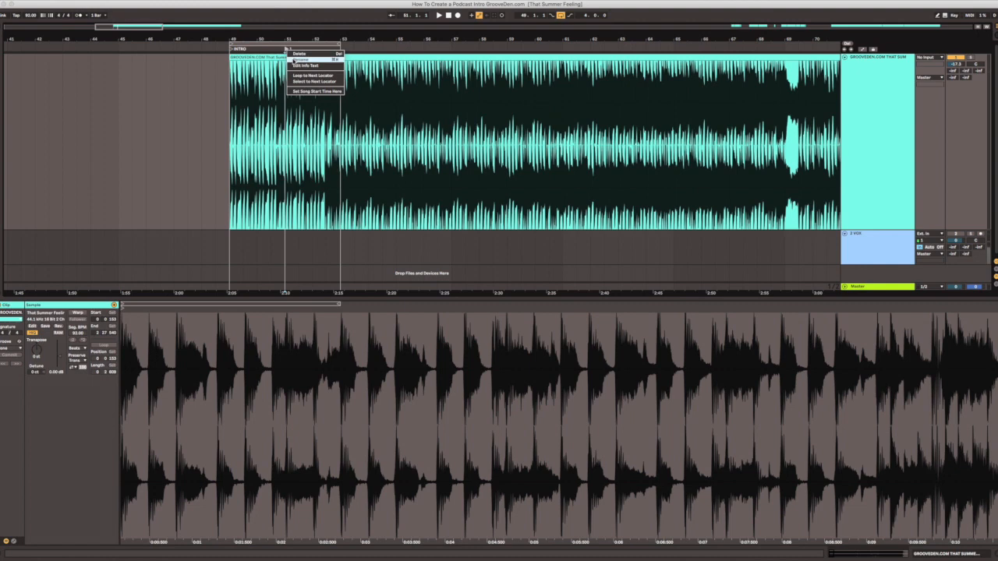
pyautogui.press('Escape')
# Step: Play the song from its start, add a third locator at bar 53 and extend the loop to bar 55.3
pyautogui.click(264, 80)
pyautogui.click(246, 58)
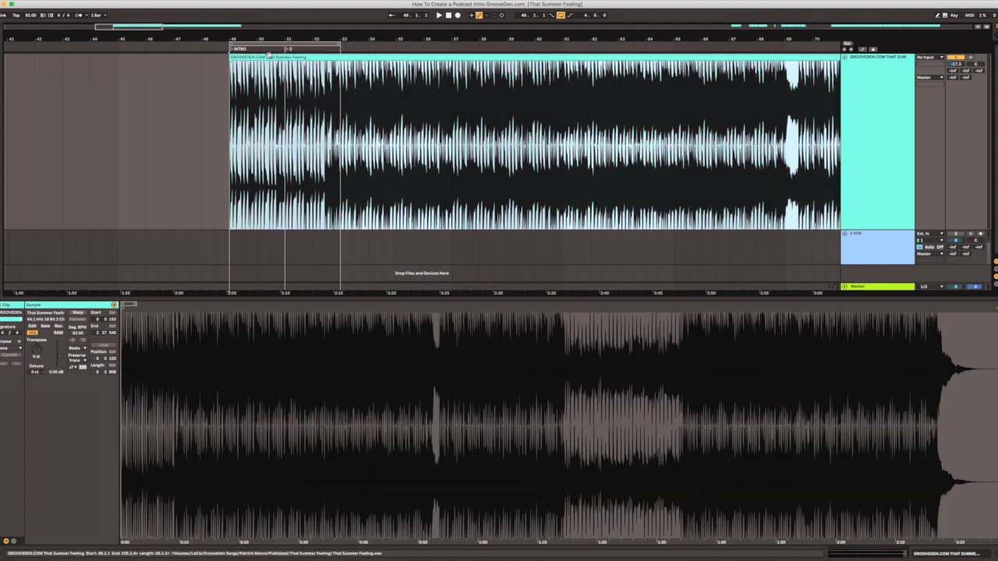
pyautogui.press('space')
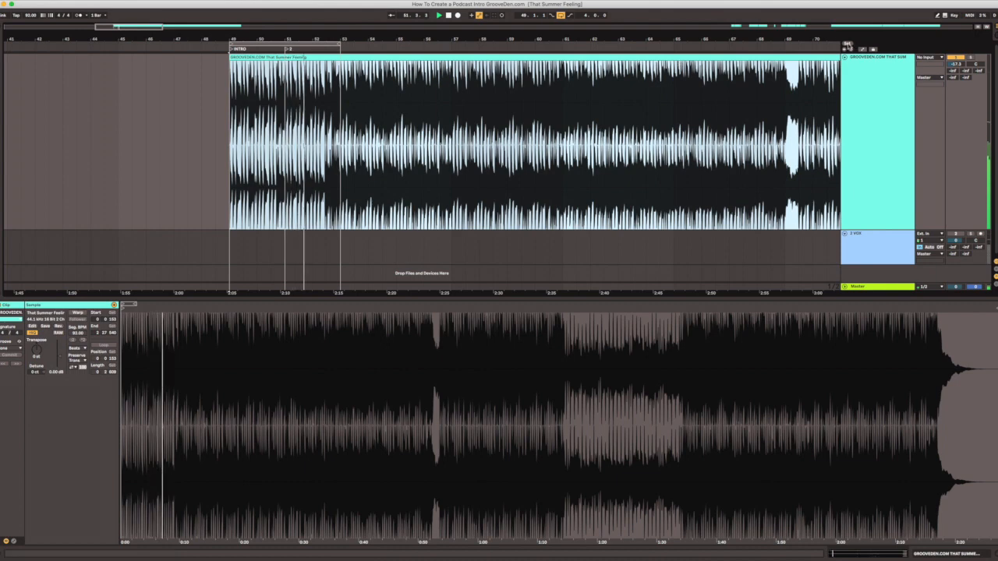
pyautogui.click(848, 45)
pyautogui.moveTo(339, 44); pyautogui.dragTo(410, 44)
pyautogui.moveTo(320, 48); pyautogui.dragTo(343, 49)
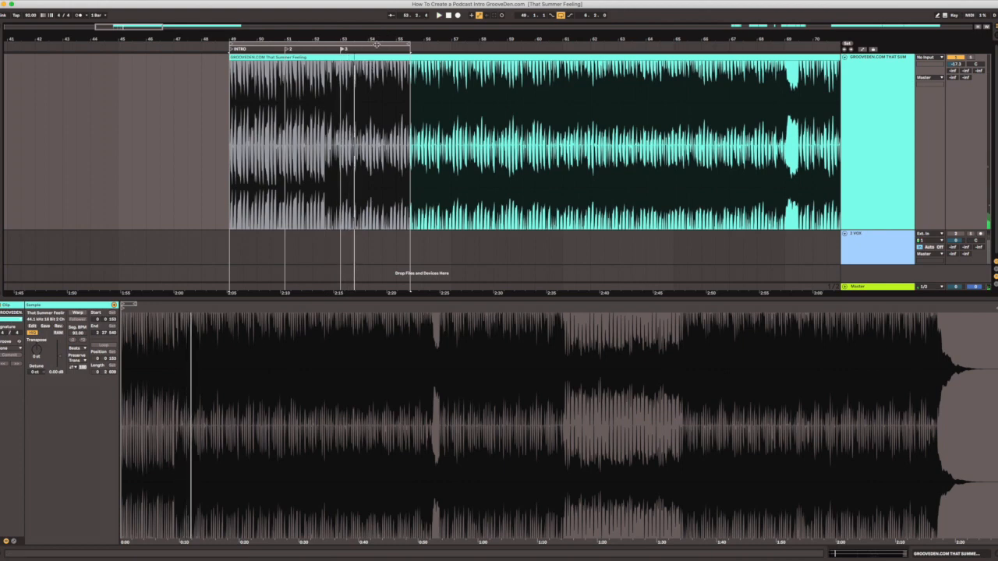
# Step: Switch from the sample display to the device view and examine the looped section within the whole song clip
pyautogui.click(376, 44)
pyautogui.hotkey('shift', 'Tab')
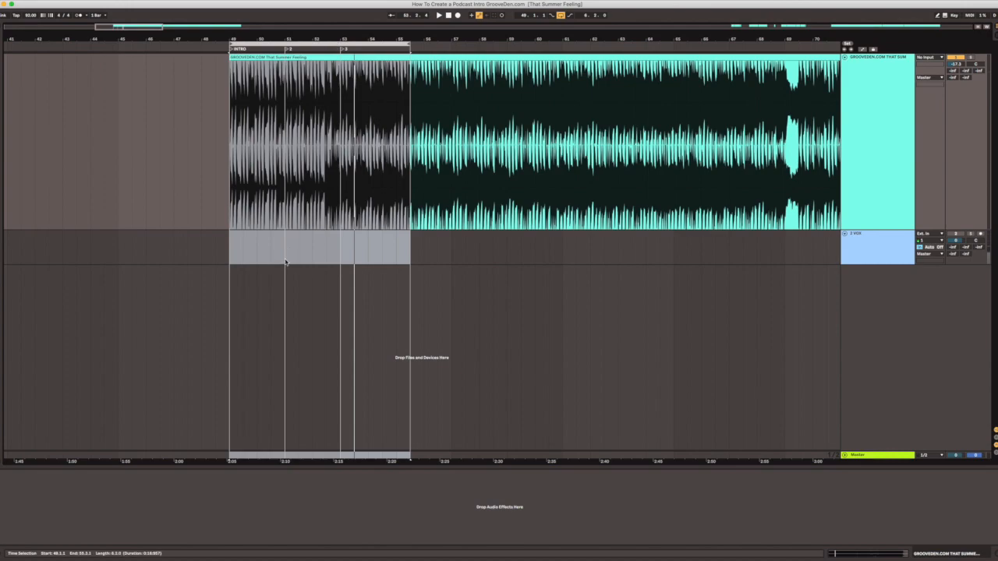
pyautogui.moveTo(379, 36); pyautogui.dragTo(425, 37)
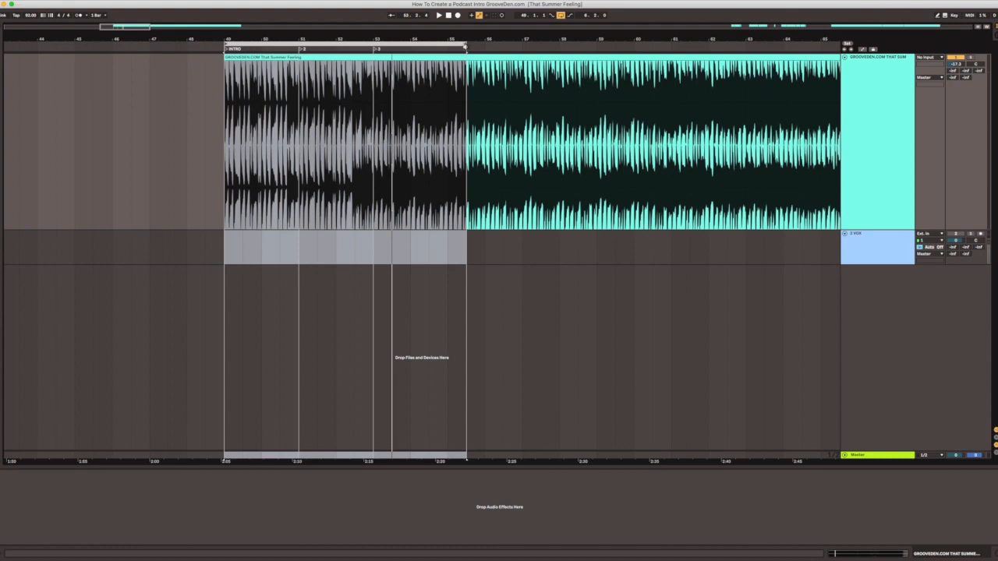
pyautogui.click(276, 58)
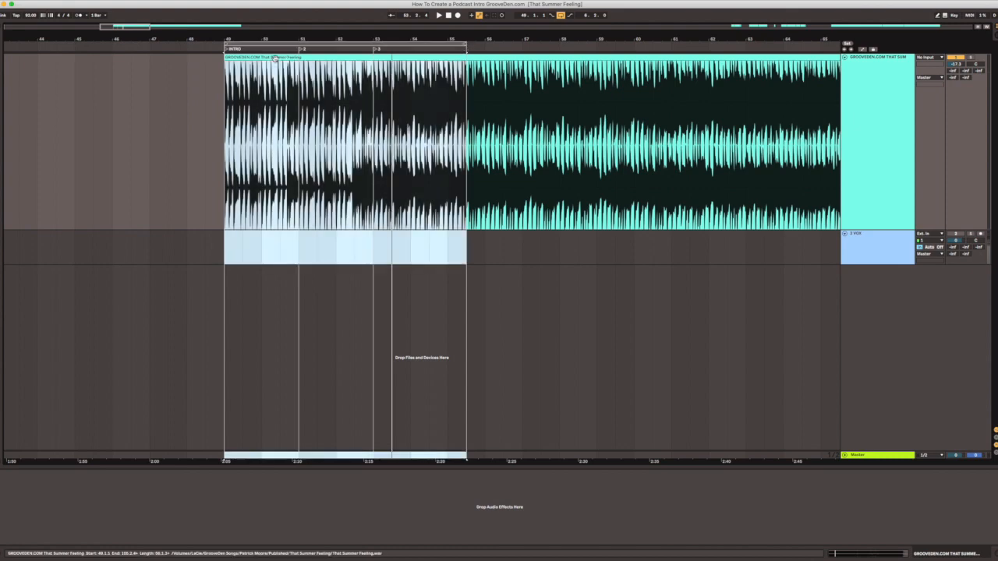
pyautogui.moveTo(474, 41); pyautogui.dragTo(474, 8)
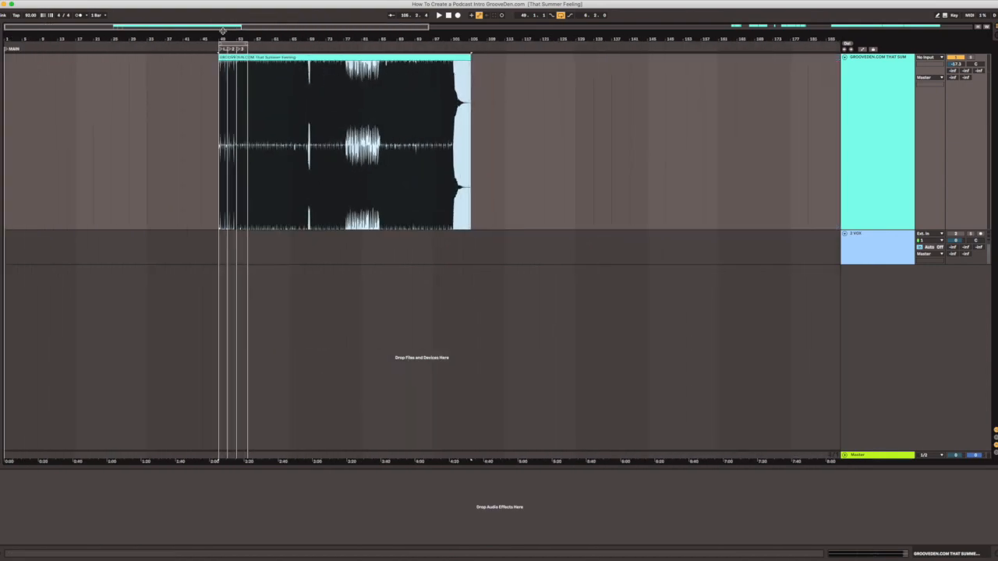
pyautogui.moveTo(238, 39); pyautogui.dragTo(332, 58)
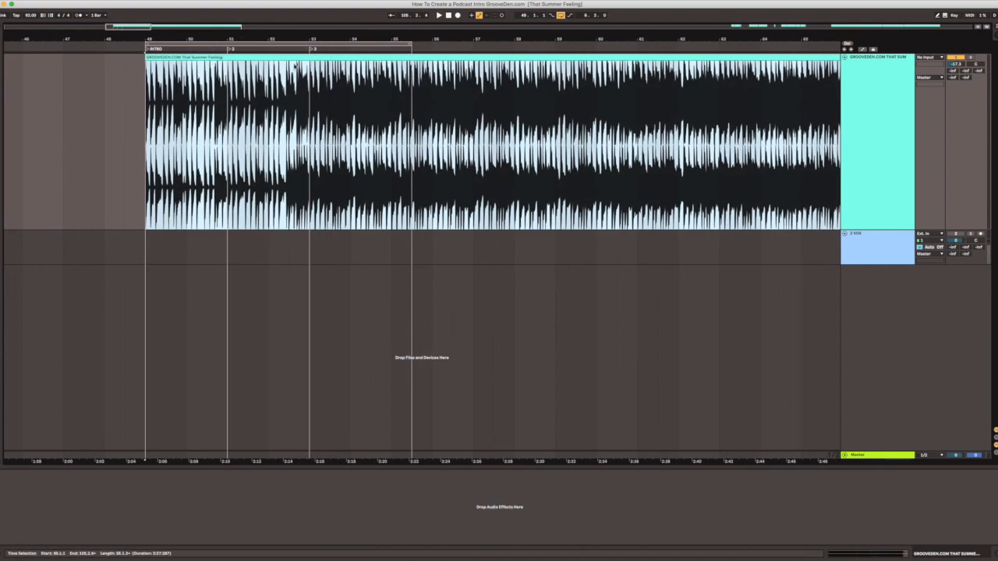
# Step: Play from the second locator, extend the loop length to 9.2.0 and split the song clip at bar 55.3
pyautogui.click(221, 49)
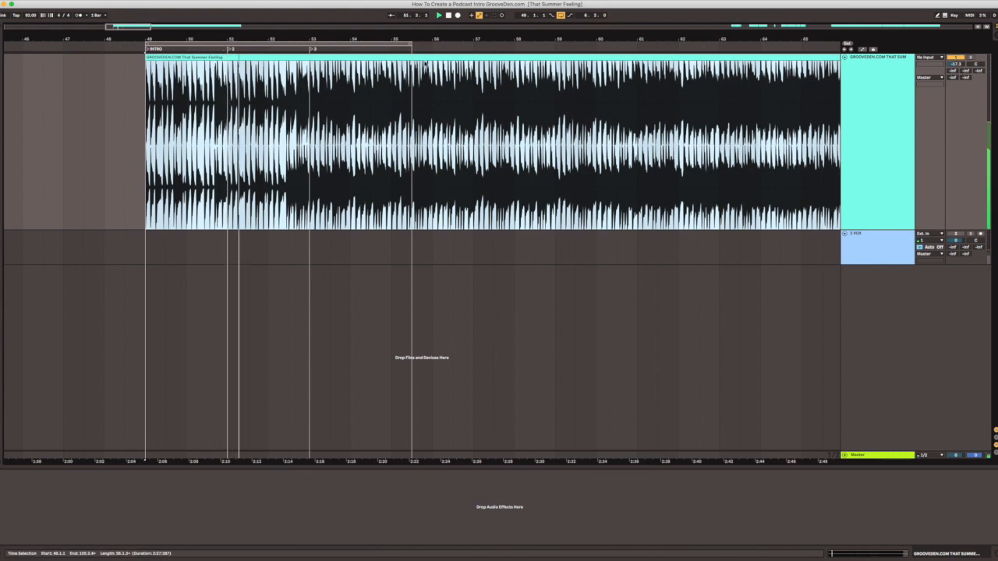
pyautogui.click(412, 98)
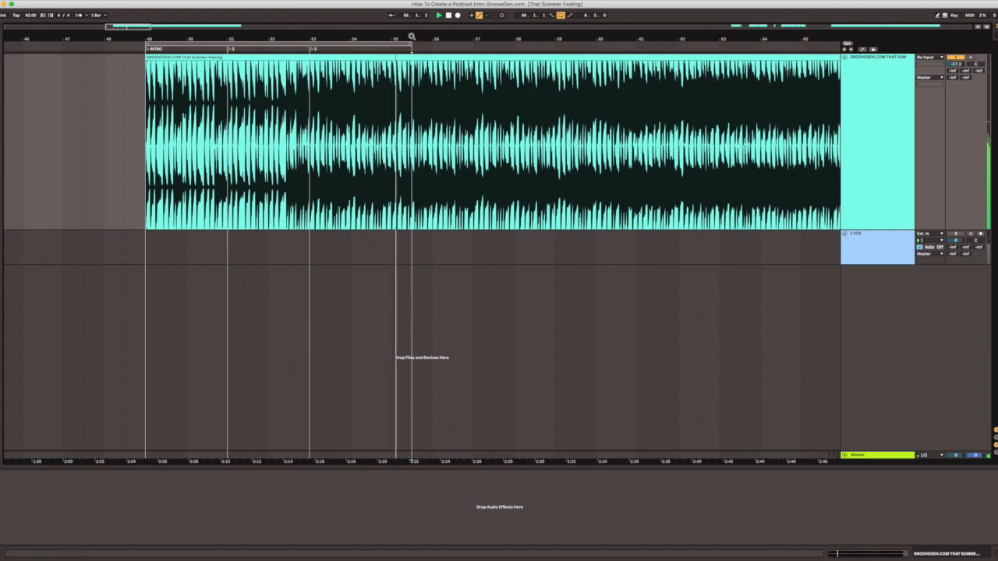
pyautogui.moveTo(411, 45); pyautogui.dragTo(535, 43)
pyautogui.click(411, 110)
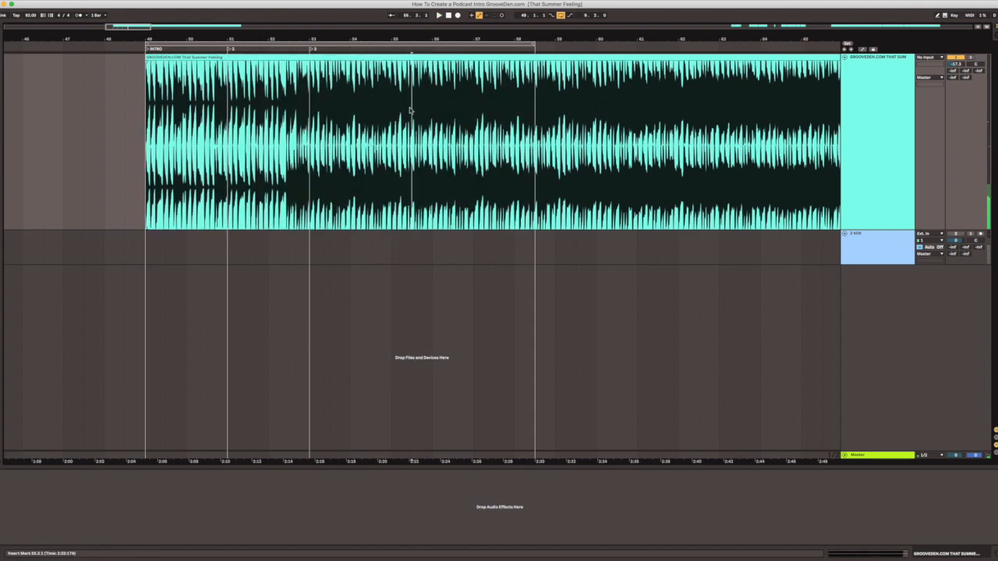
pyautogui.press('super+e')
# Step: Play the end of the intro section and move the remaining song clip to start at bar 58
pyautogui.click(398, 85)
pyautogui.press('space')
pyautogui.moveTo(425, 60); pyautogui.dragTo(525, 55)
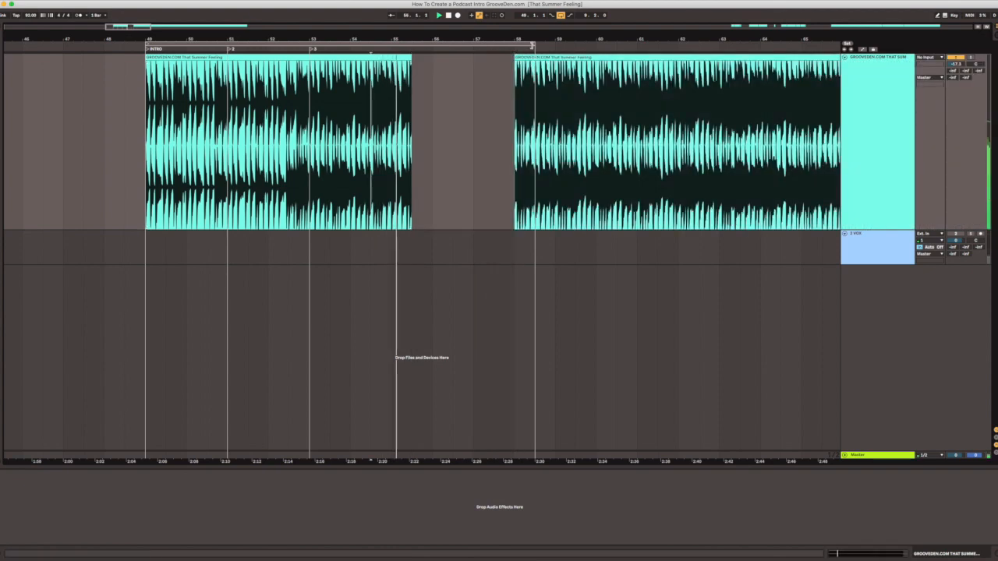
# Step: Shorten the loop to end with the intro clip at bar 55.3 and select the looped time range
pyautogui.click(532, 46)
pyautogui.moveTo(531, 45); pyautogui.dragTo(431, 48)
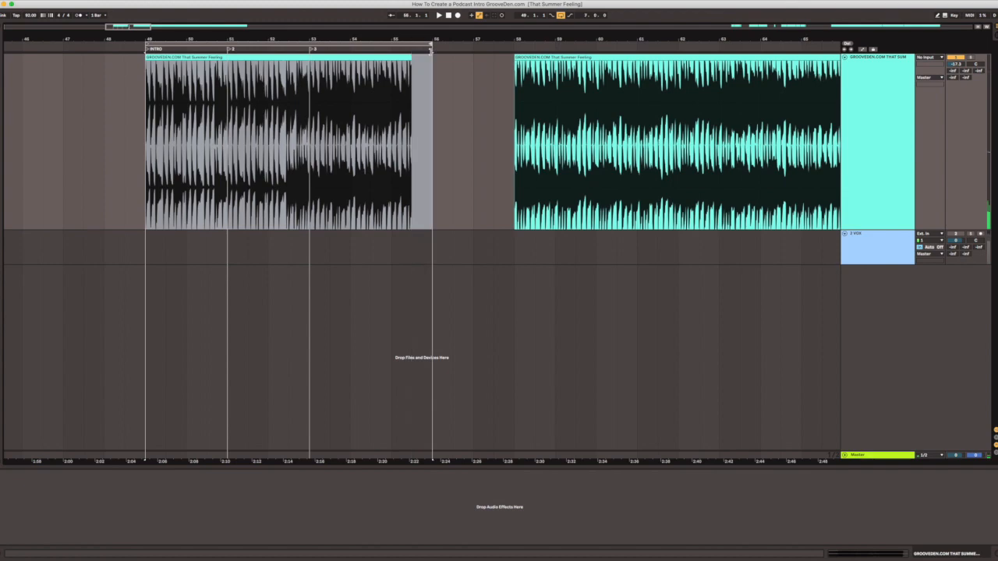
pyautogui.click(215, 58)
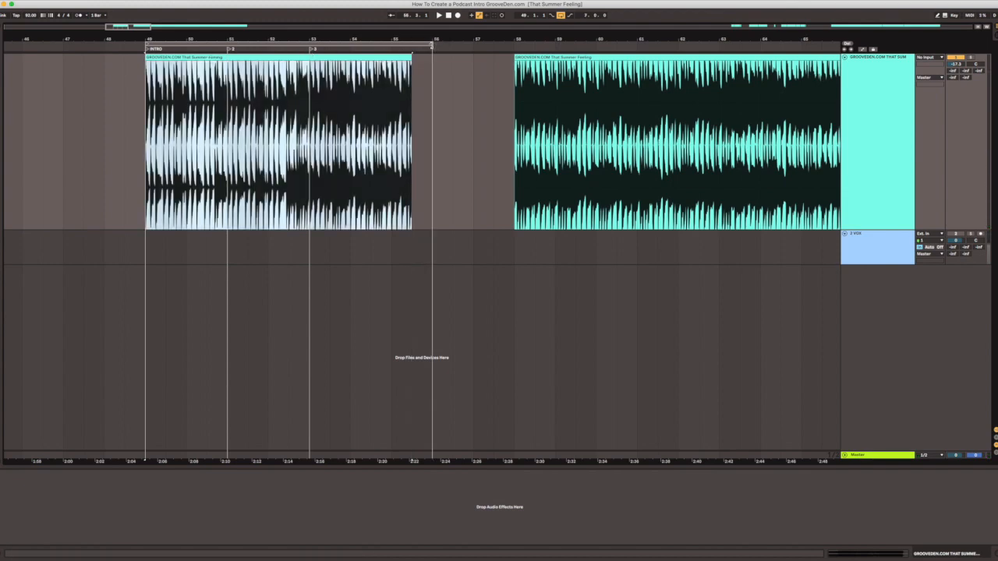
pyautogui.moveTo(431, 46); pyautogui.dragTo(401, 48)
pyautogui.click(373, 44)
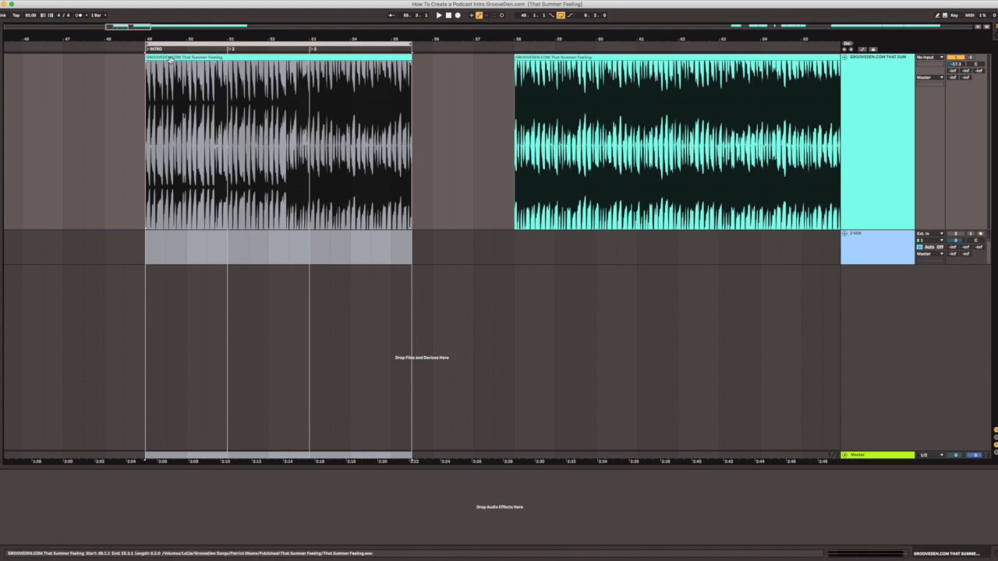
# Step: Move the loop start to the second locator at bar 51 and place the insert marker there in the intro clip
pyautogui.moveTo(148, 44); pyautogui.dragTo(228, 46)
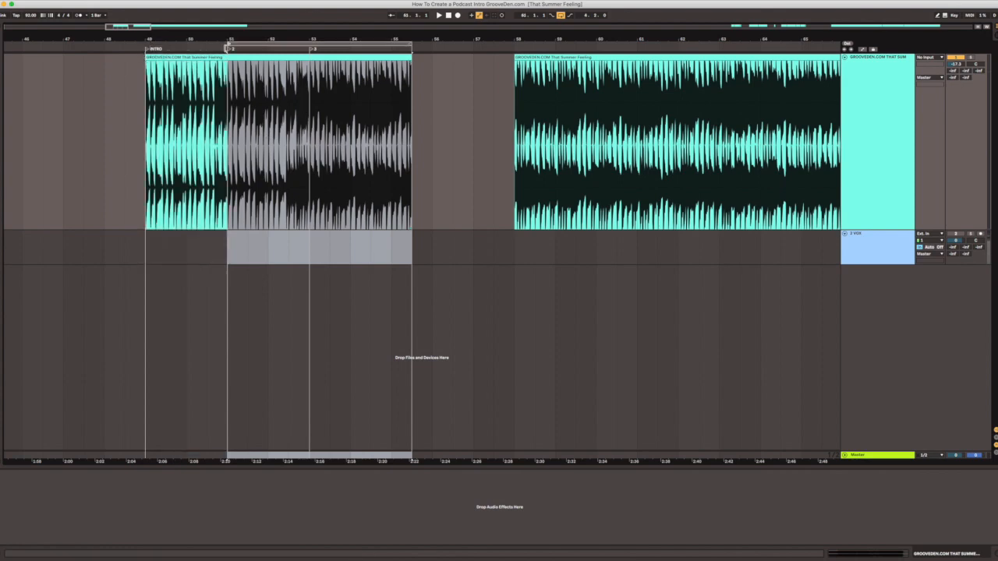
pyautogui.click(228, 87)
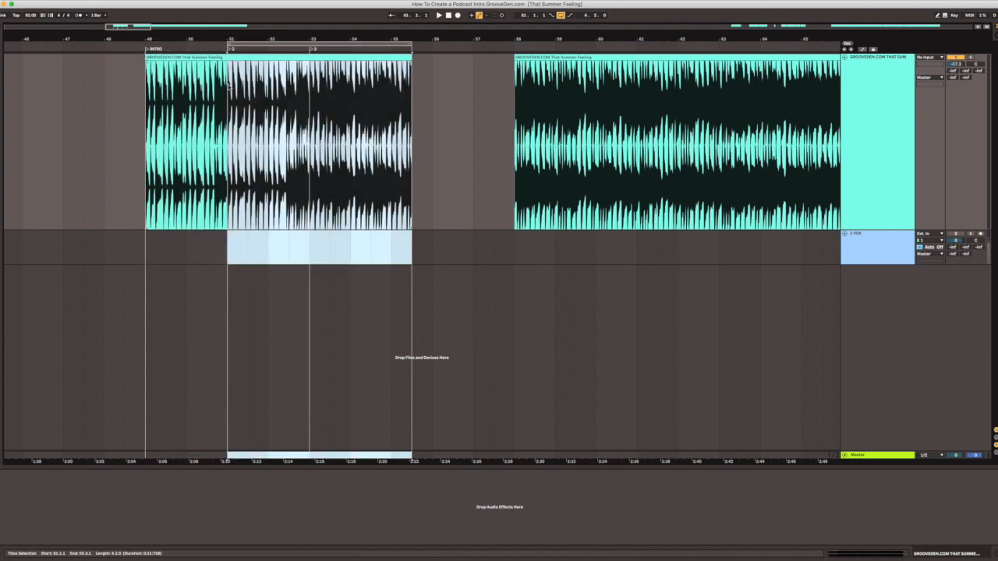
pyautogui.keyDown('shift'); pyautogui.click(168, 66); pyautogui.keyUp('shift')
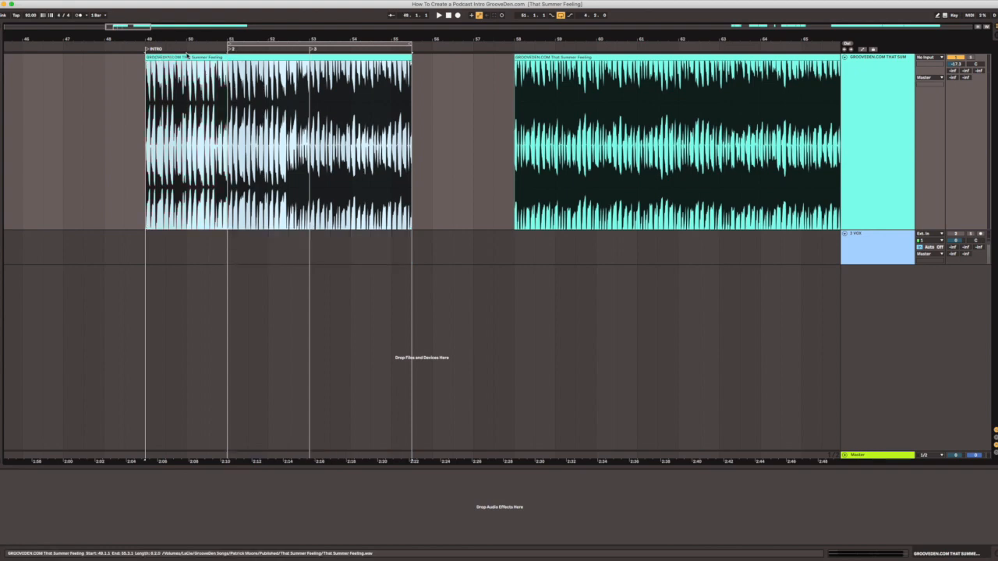
pyautogui.click(228, 88)
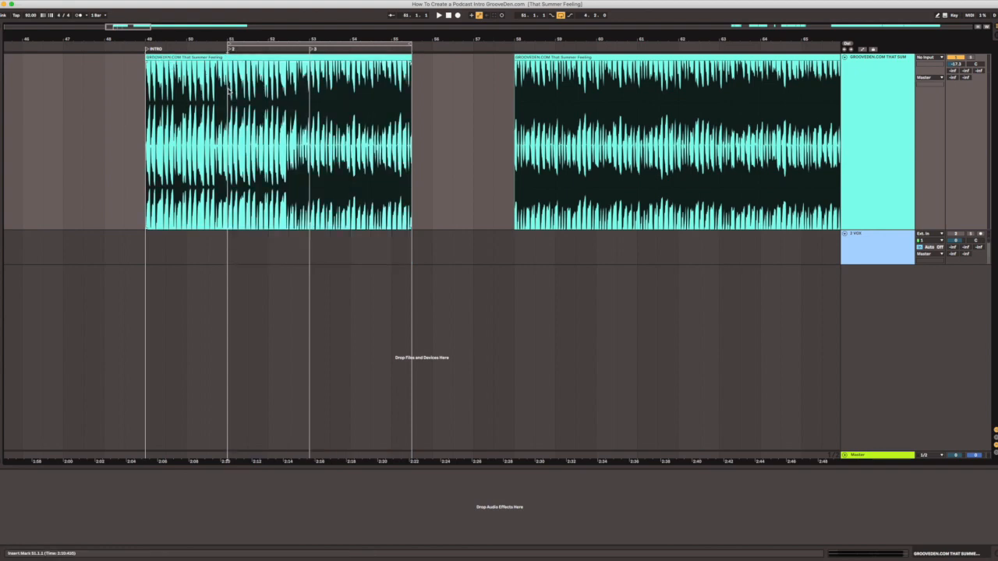
# Step: Split the intro clip at bar 51, deactivate the piece from bar 49 to 51, and play from bar 51
pyautogui.click(205, 57)
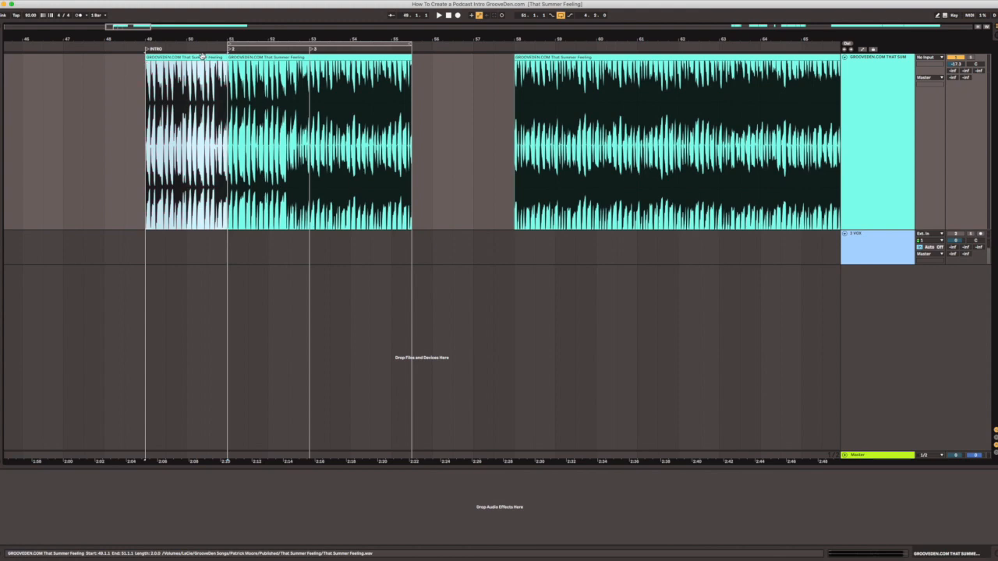
pyautogui.press('Delete')
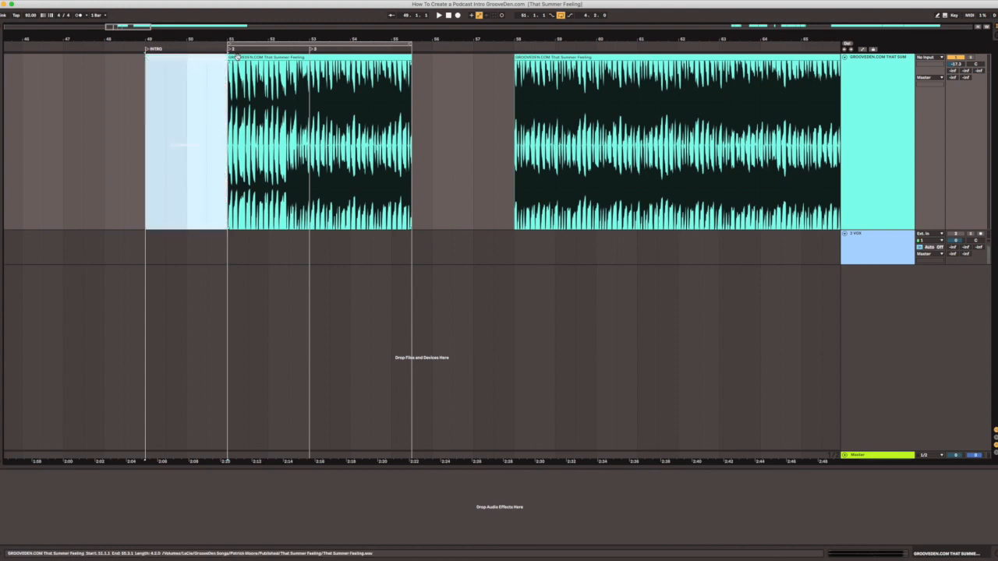
pyautogui.click(237, 57)
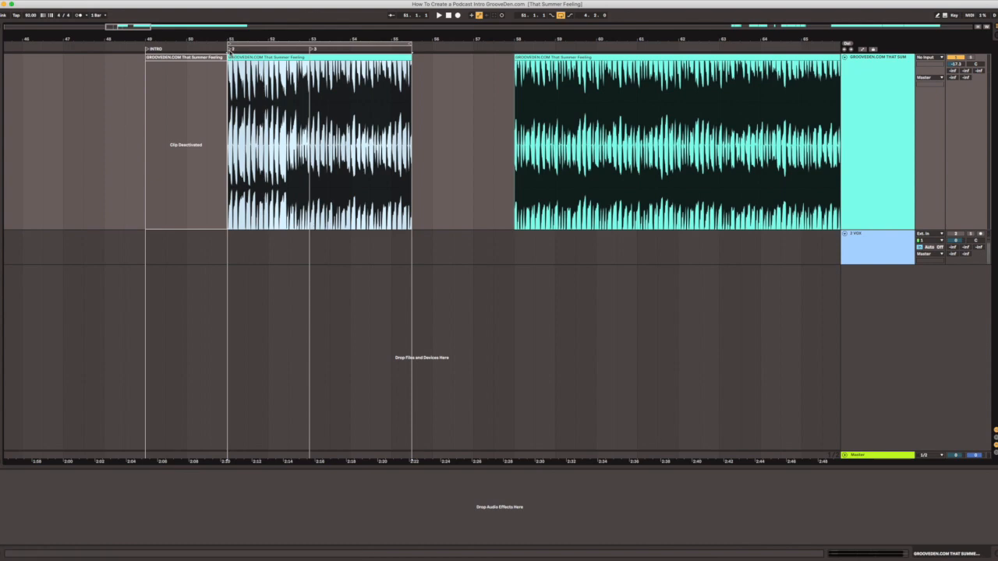
pyautogui.press('space')
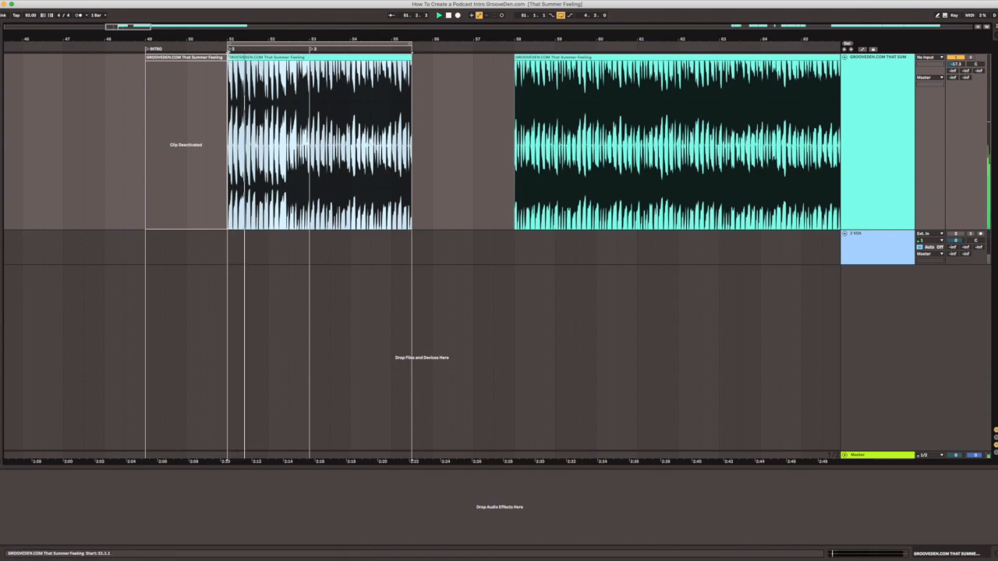
# Step: Delete the second locator at bar 51 and move the INTRO locator there
pyautogui.rightClick(229, 50)
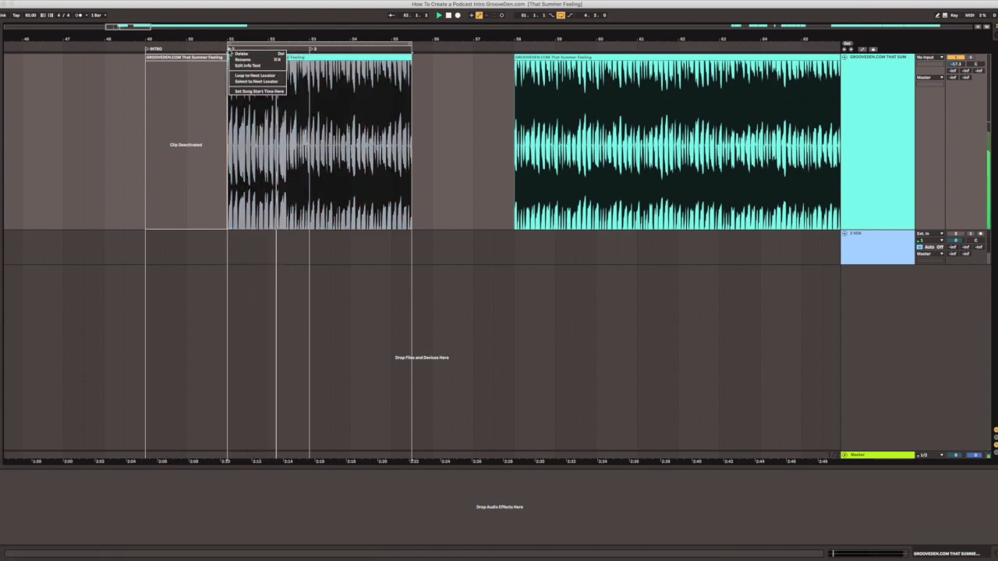
pyautogui.click(241, 55)
pyautogui.moveTo(154, 50); pyautogui.dragTo(228, 51)
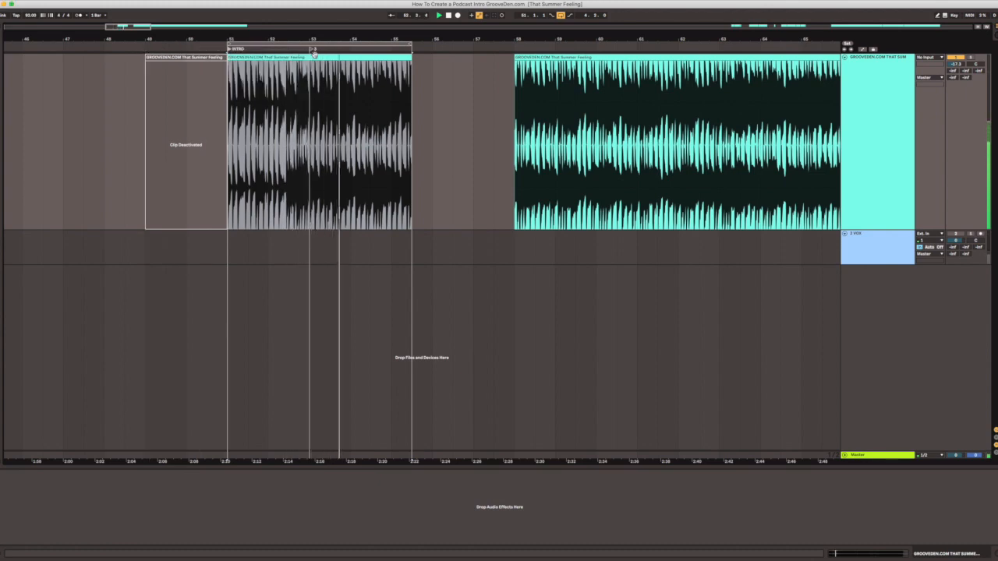
# Step: Stop playback and extend the loop one bar past the intro clip, giving it a length of 5.2.0
pyautogui.moveTo(412, 45); pyautogui.dragTo(454, 44)
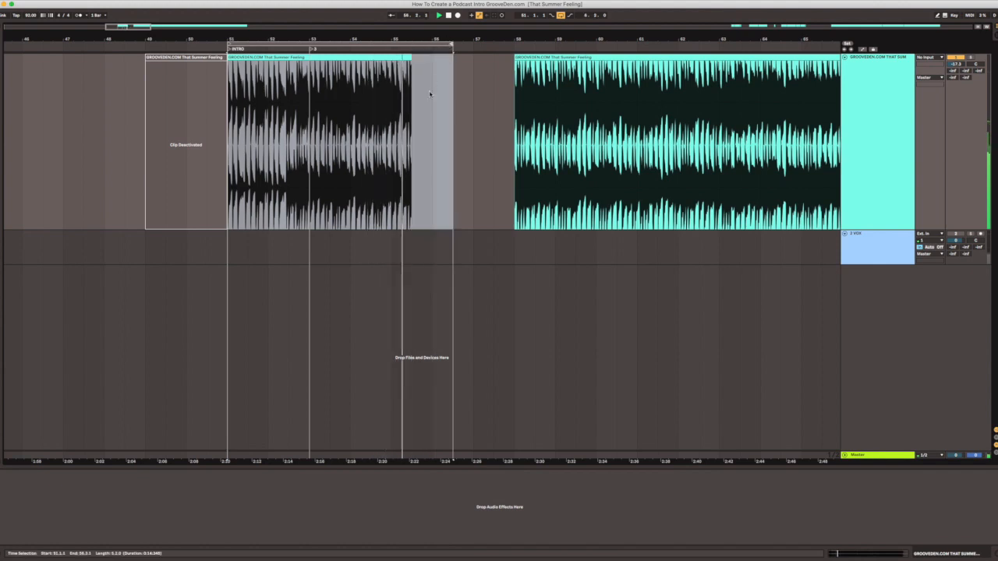
pyautogui.press('space')
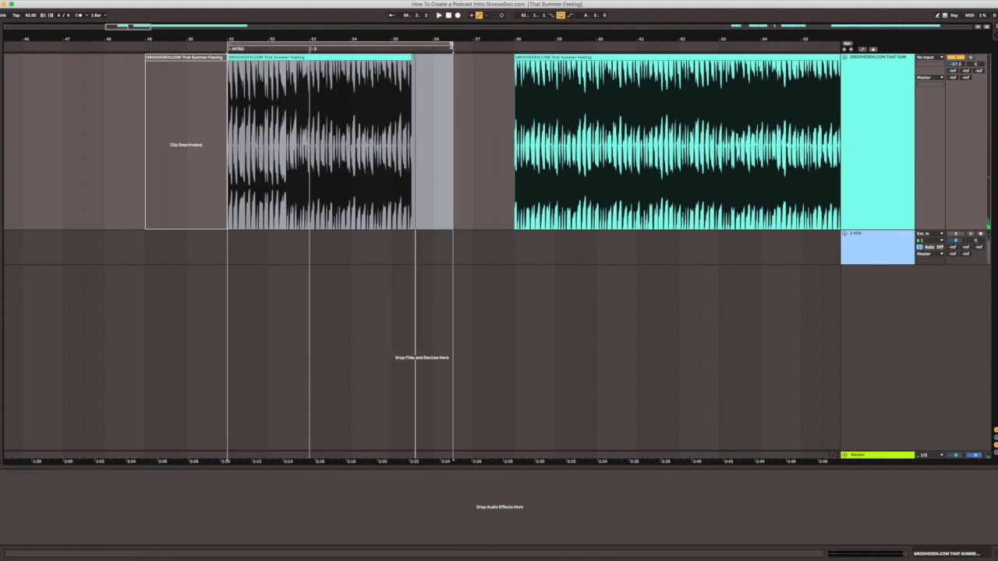
pyautogui.moveTo(452, 46); pyautogui.dragTo(414, 50)
pyautogui.click(388, 43)
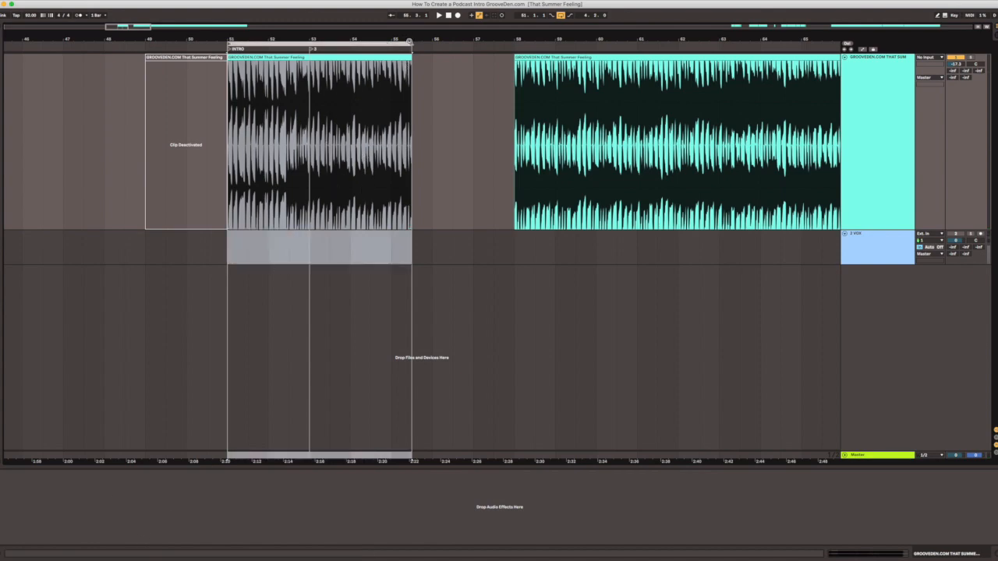
pyautogui.moveTo(410, 43); pyautogui.dragTo(455, 45)
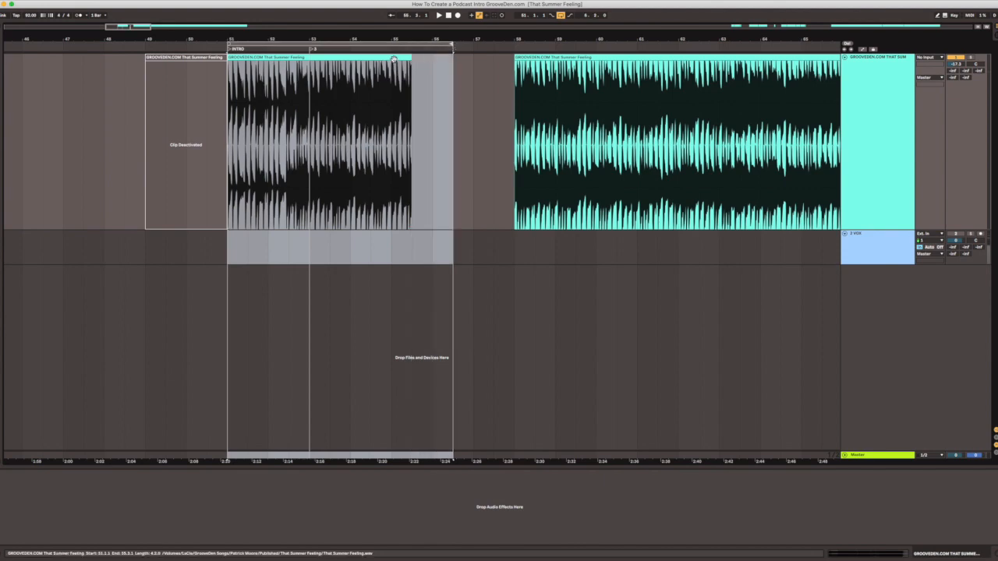
# Step: Copy the intro clip's first bar, 51 to 52, to the clip's end at 55.3 and play from bar 55
pyautogui.click(393, 60)
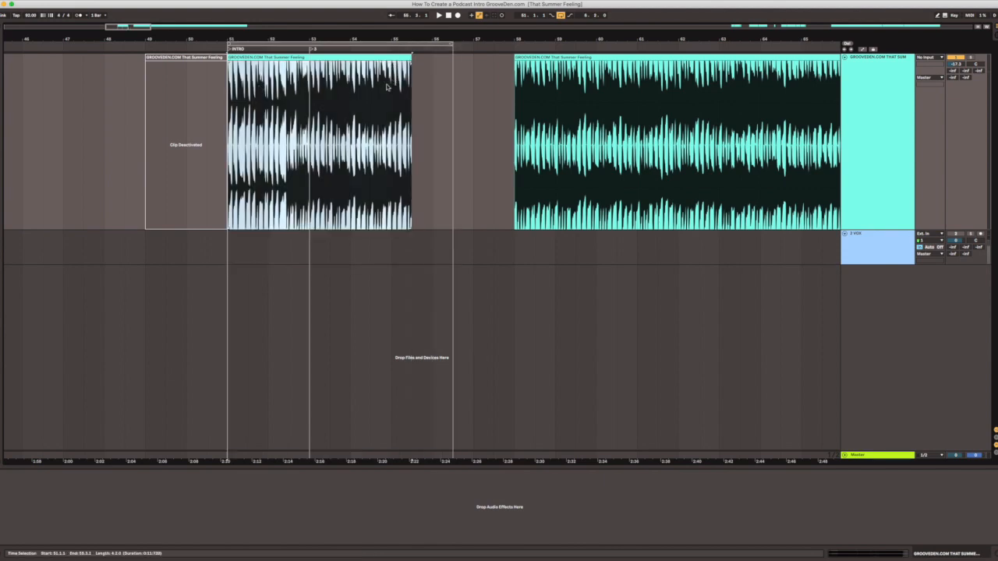
pyautogui.click(261, 83)
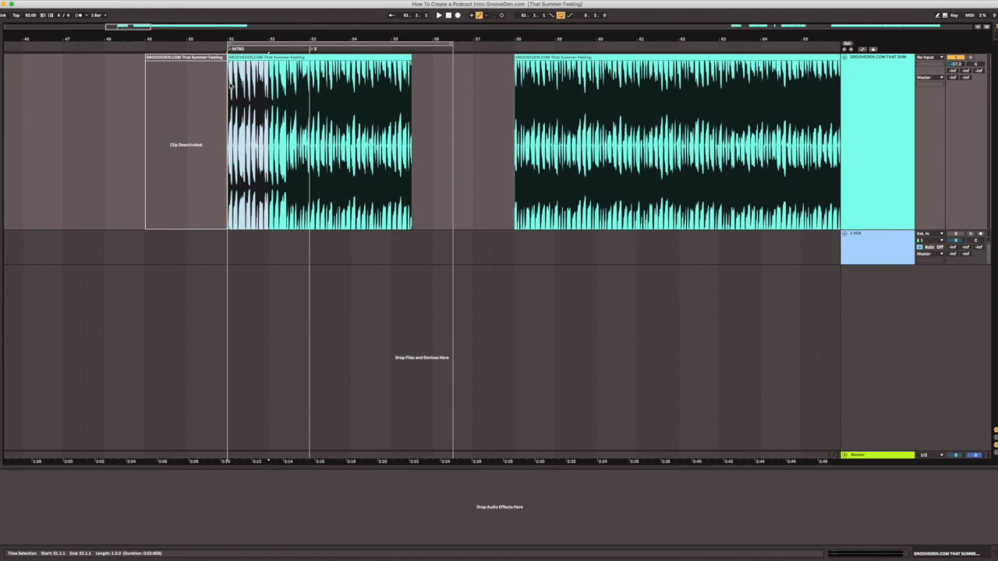
pyautogui.moveTo(241, 59)
pyautogui.mouseDown()
pyautogui.moveTo(485, 70)
pyautogui.moveTo(428, 73)
pyautogui.mouseUp()
pyautogui.click(401, 95)
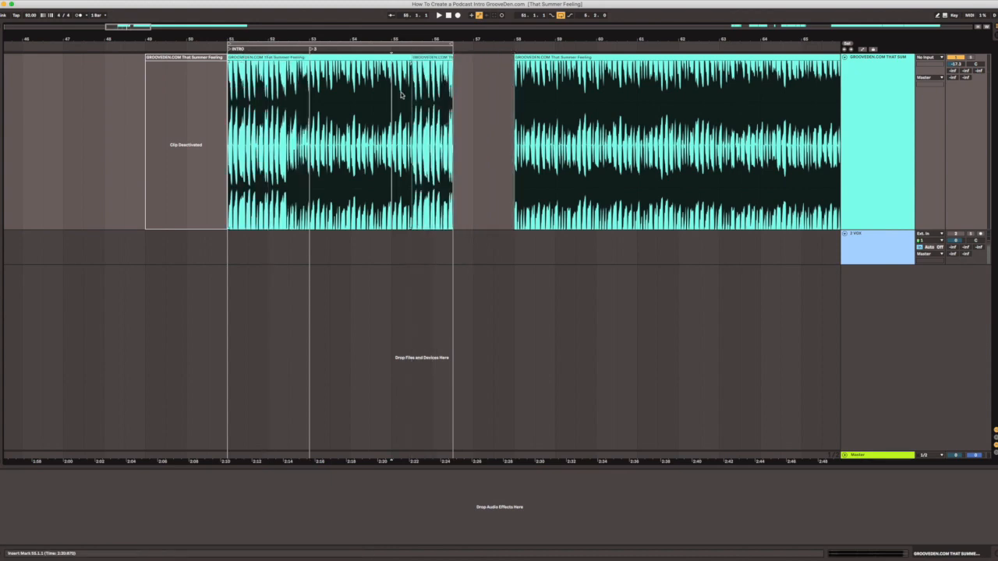
pyautogui.press('space')
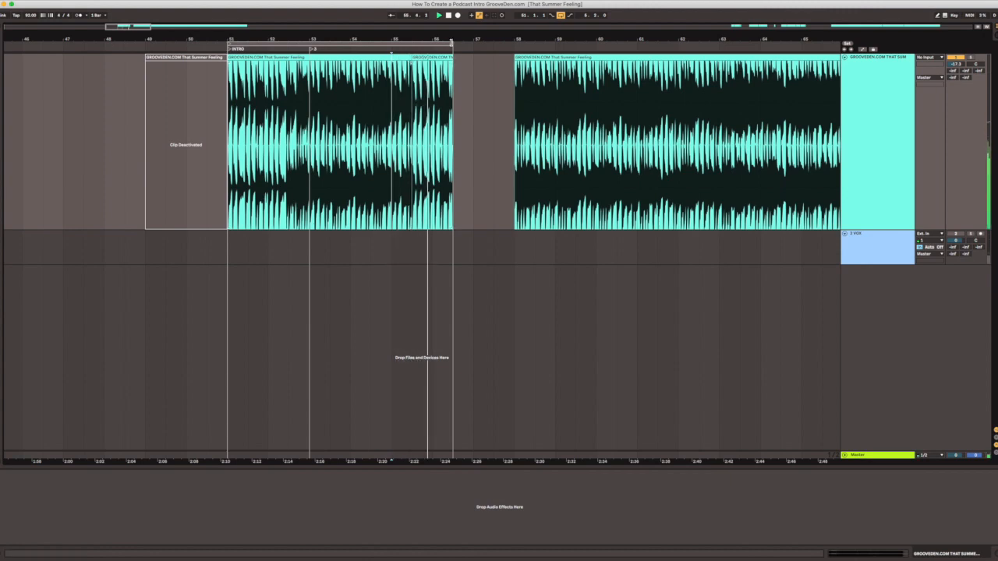
# Step: Extend the loop end to bar 58 and play the intro from the locator at bar 53
pyautogui.moveTo(452, 45); pyautogui.dragTo(514, 44)
pyautogui.press('space')
pyautogui.click(310, 58)
pyautogui.click(308, 90)
pyautogui.press('space')
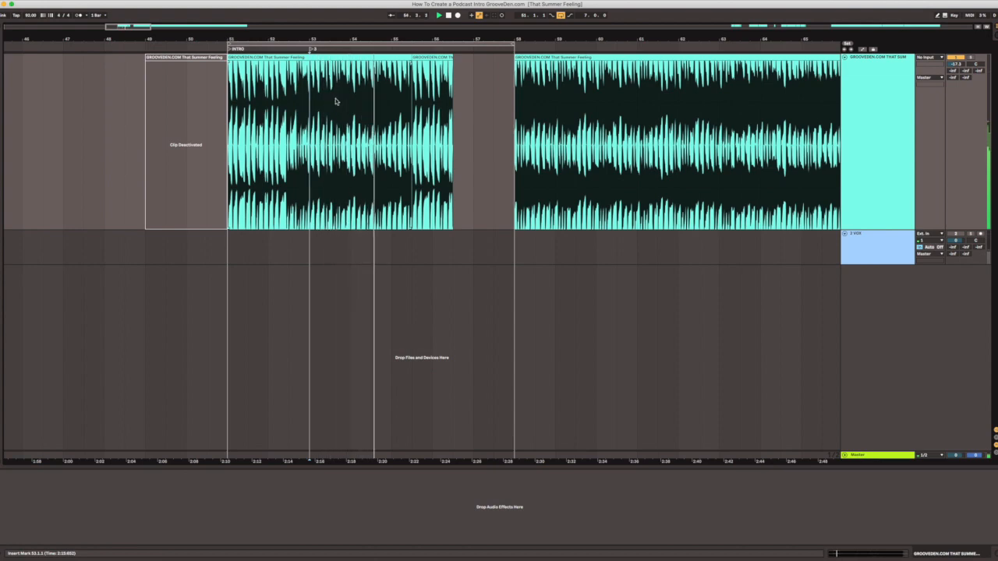
pyautogui.press('space')
# Step: Move the copied one-bar clip to start at bar 55 and trim its end to 55.3
pyautogui.moveTo(411, 58); pyautogui.dragTo(382, 67)
pyautogui.press('space')
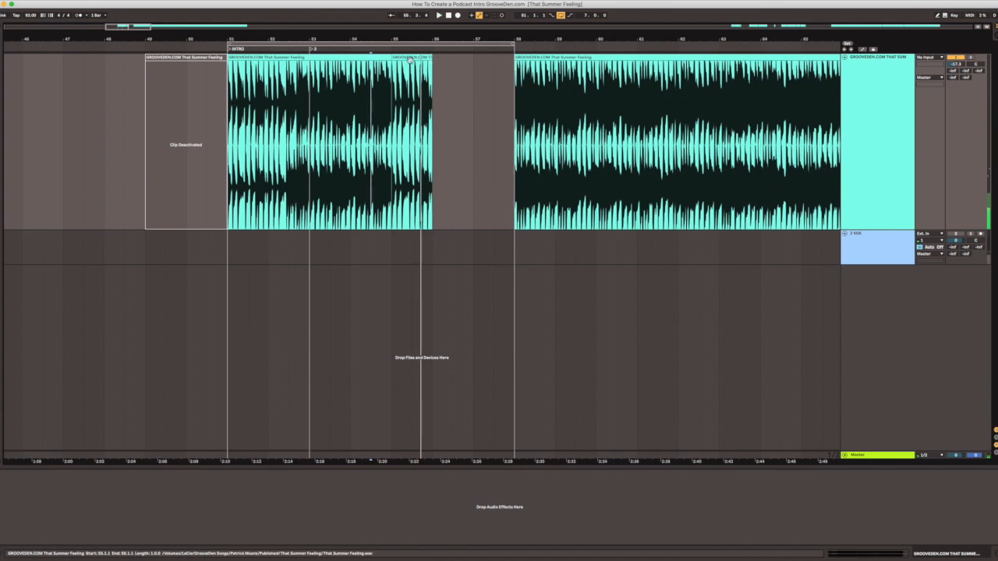
pyautogui.click(431, 57)
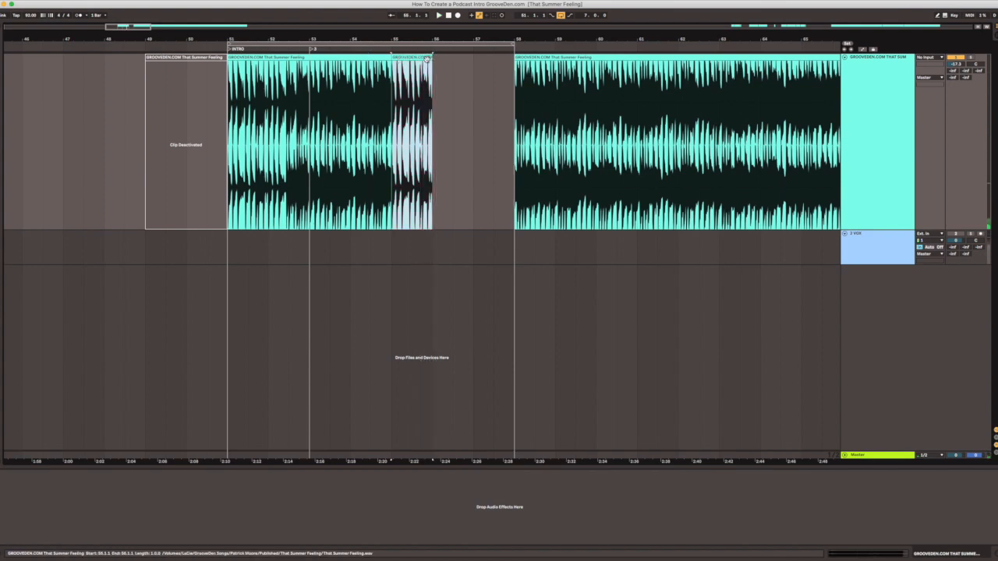
pyautogui.moveTo(433, 56); pyautogui.dragTo(411, 56)
# Step: Play the edited intro from bar 51 through its ending and examine the clip after bar 55 closely
pyautogui.click(361, 79)
pyautogui.press('space')
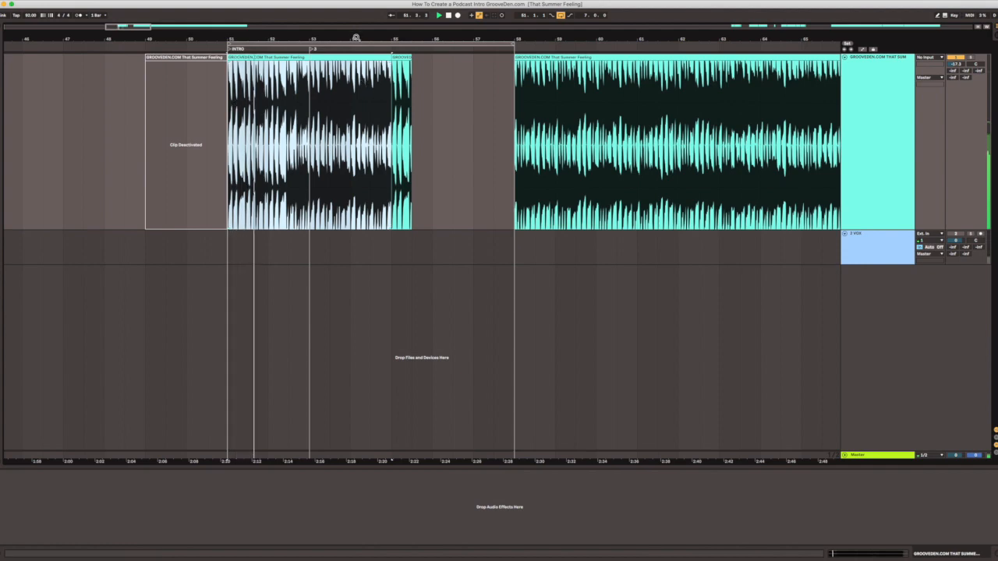
pyautogui.scroll(2, 360, 78)
pyautogui.scroll(1, 352, 77)
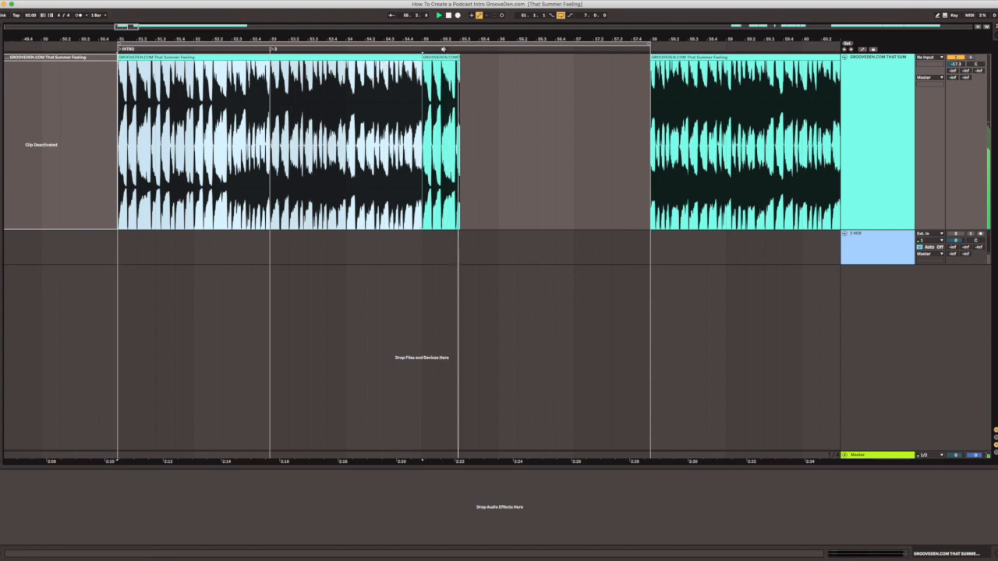
pyautogui.moveTo(438, 48); pyautogui.dragTo(442, 53)
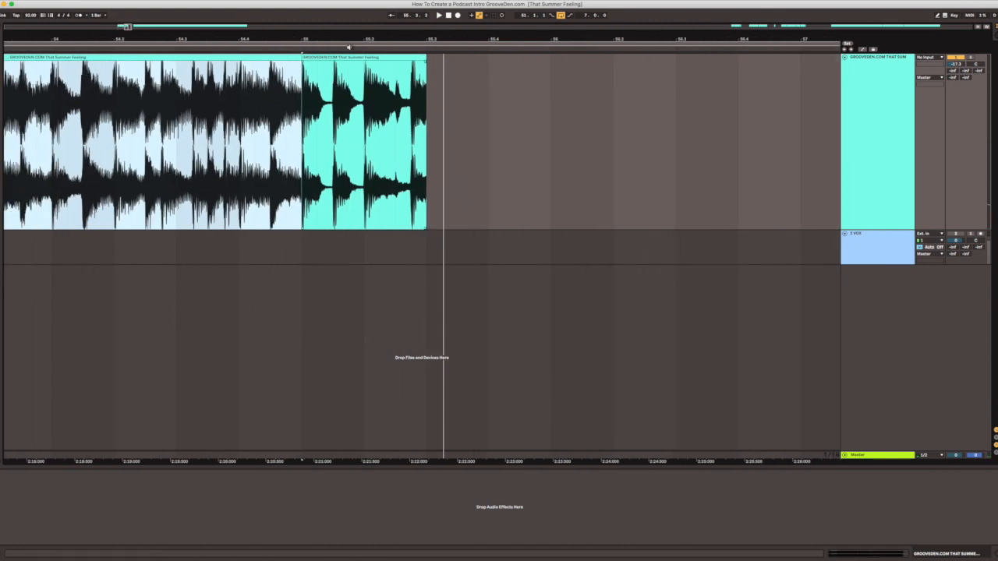
# Step: Copy the first hit of the ending clip, 55.1.1 to 55.1.3, to the end of the clip at 55.3
pyautogui.click(350, 57)
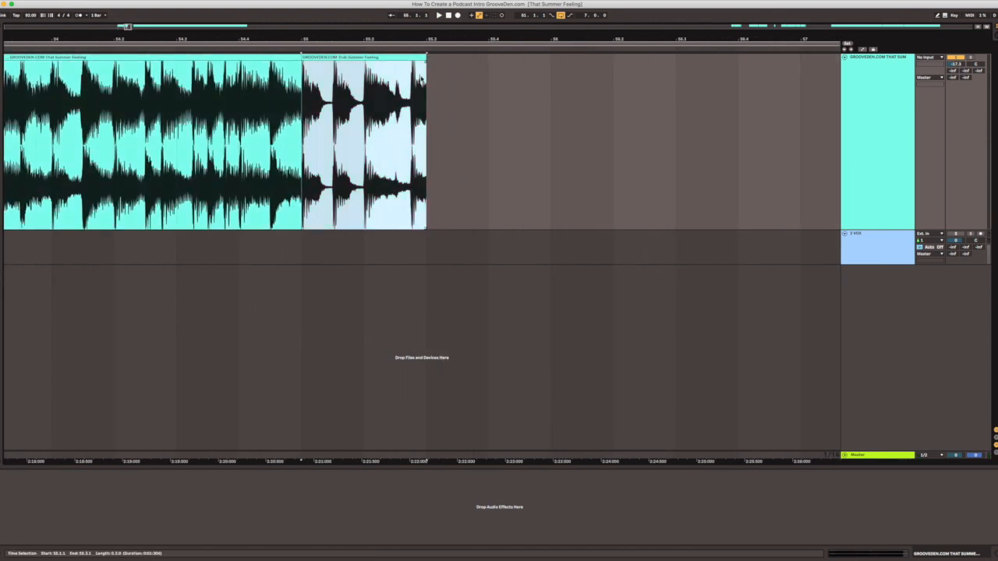
pyautogui.click(411, 92)
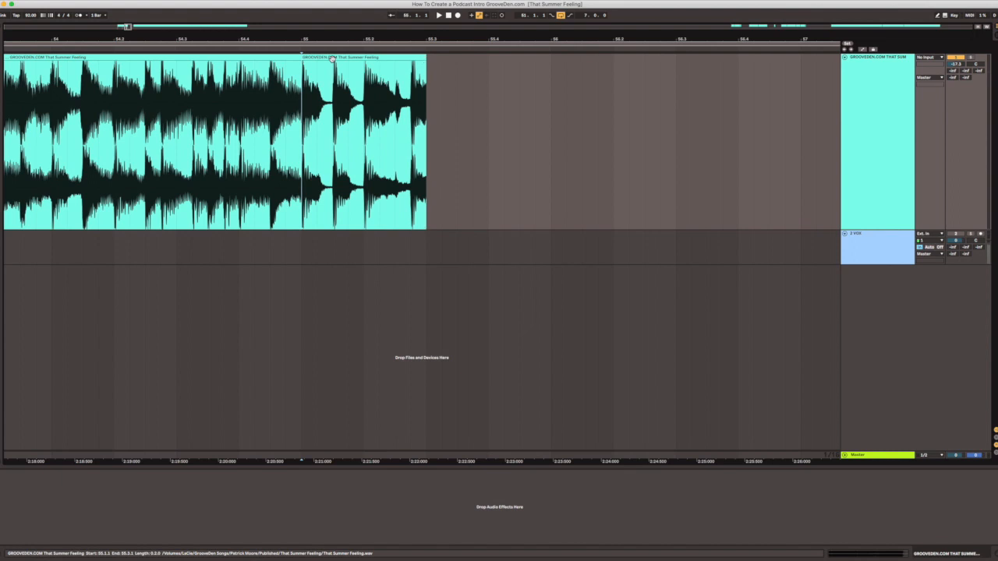
pyautogui.moveTo(333, 95); pyautogui.dragTo(297, 98)
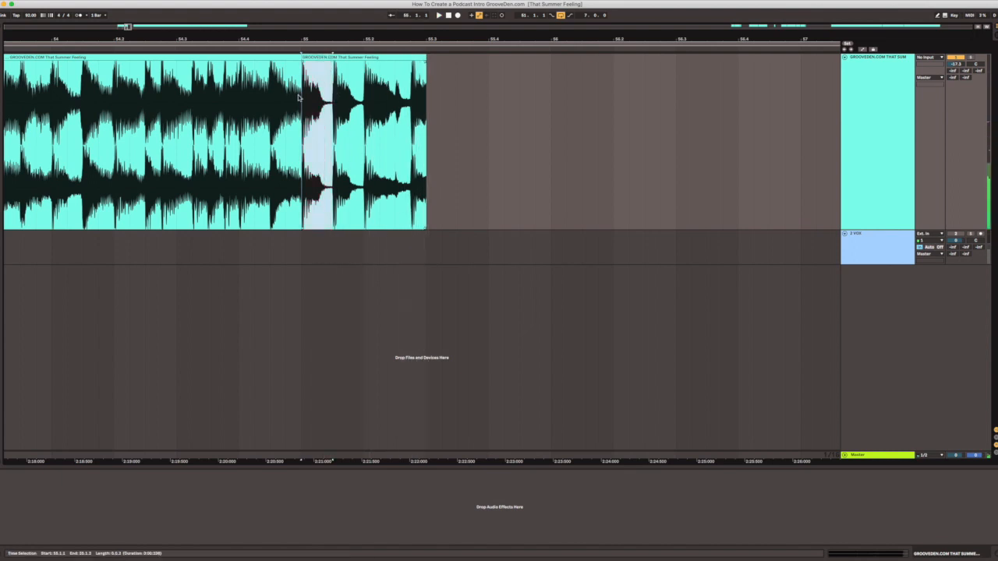
pyautogui.moveTo(315, 61); pyautogui.dragTo(441, 78)
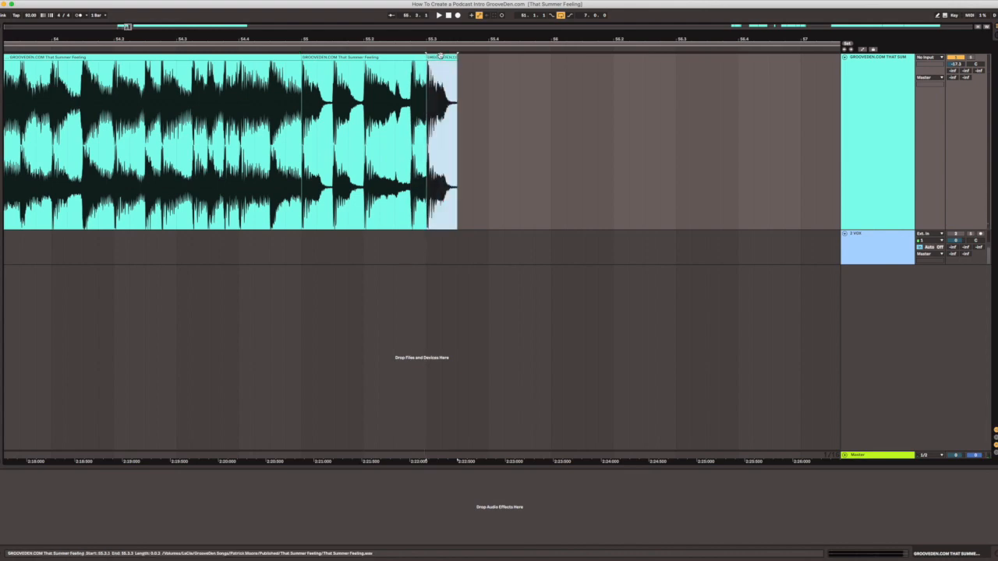
# Step: Move the copied final hit slightly earlier to start at 55.2.4 and play the ending from bar 55
pyautogui.moveTo(428, 39); pyautogui.dragTo(411, 61)
pyautogui.click(215, 59)
pyautogui.press('space')
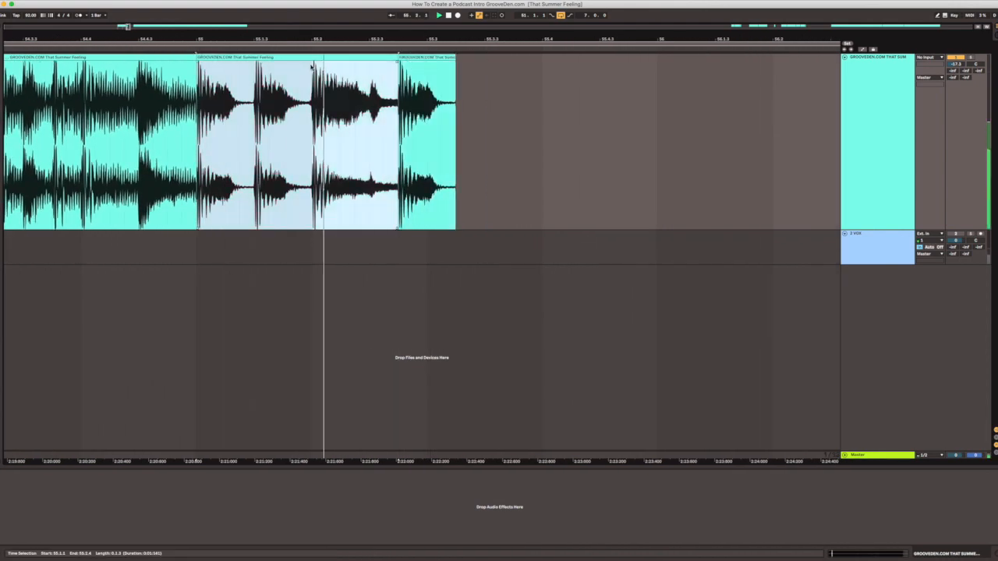
pyautogui.moveTo(404, 28); pyautogui.dragTo(279, 57)
pyautogui.click(412, 60)
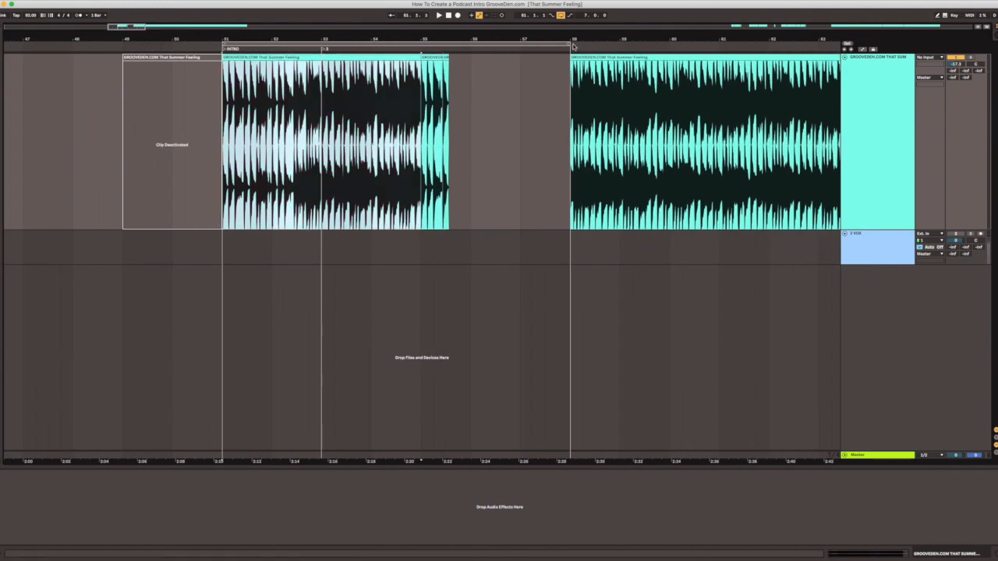
# Step: Set the loop from bar 51 to a length of 5.3.0 and play the intro from its start
pyautogui.moveTo(568, 43); pyautogui.dragTo(458, 44)
pyautogui.click(337, 56)
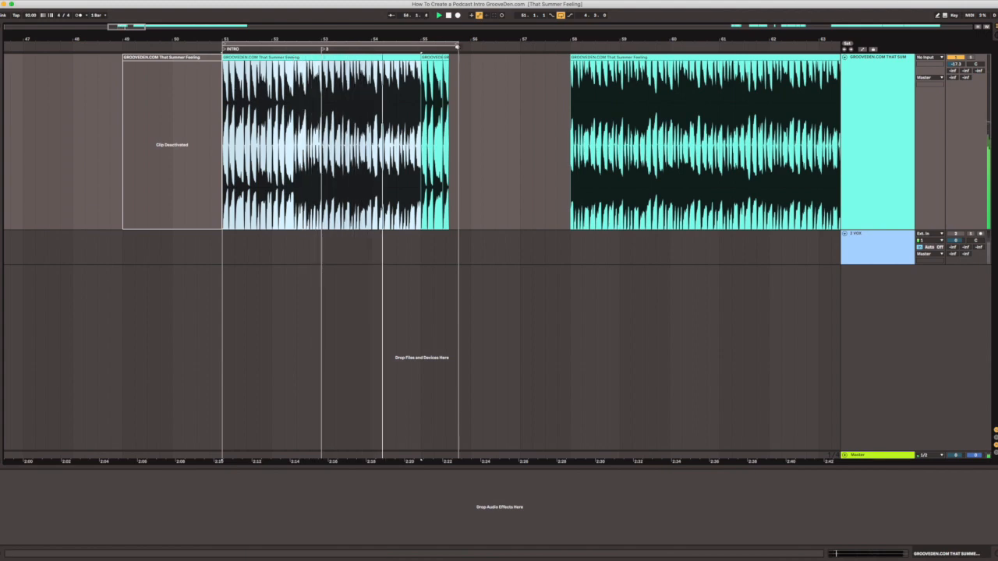
pyautogui.moveTo(460, 48); pyautogui.dragTo(507, 47)
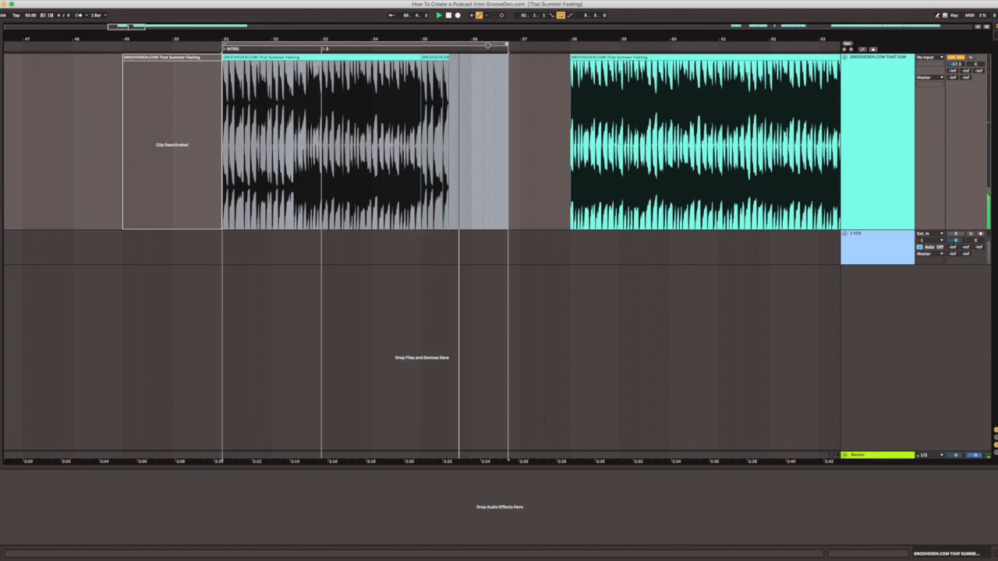
pyautogui.click(264, 57)
pyautogui.press('space')
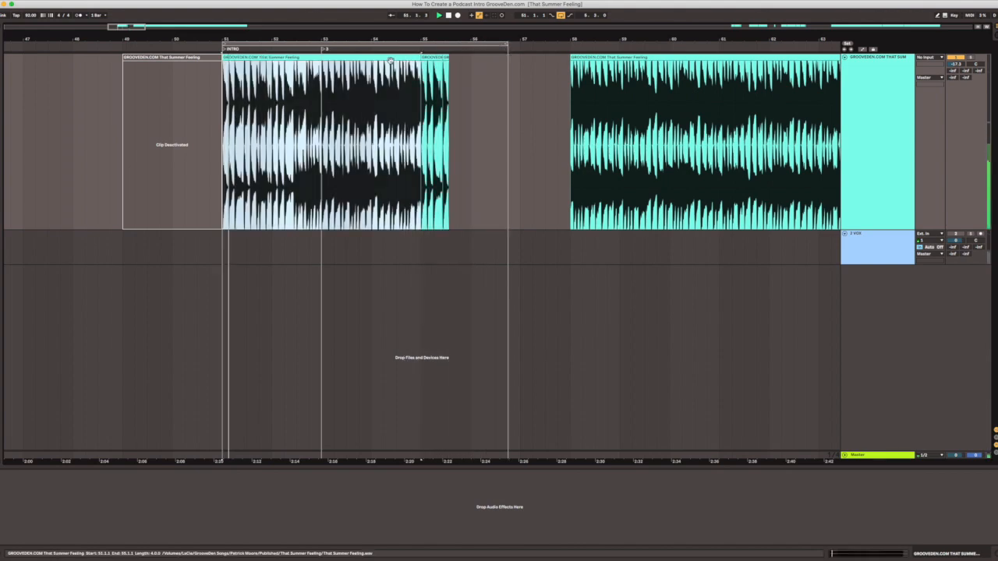
# Step: Replay the intro from bar 51 and listen to its final hit separately
pyautogui.press('space')
pyautogui.click(432, 56)
pyautogui.click(414, 59)
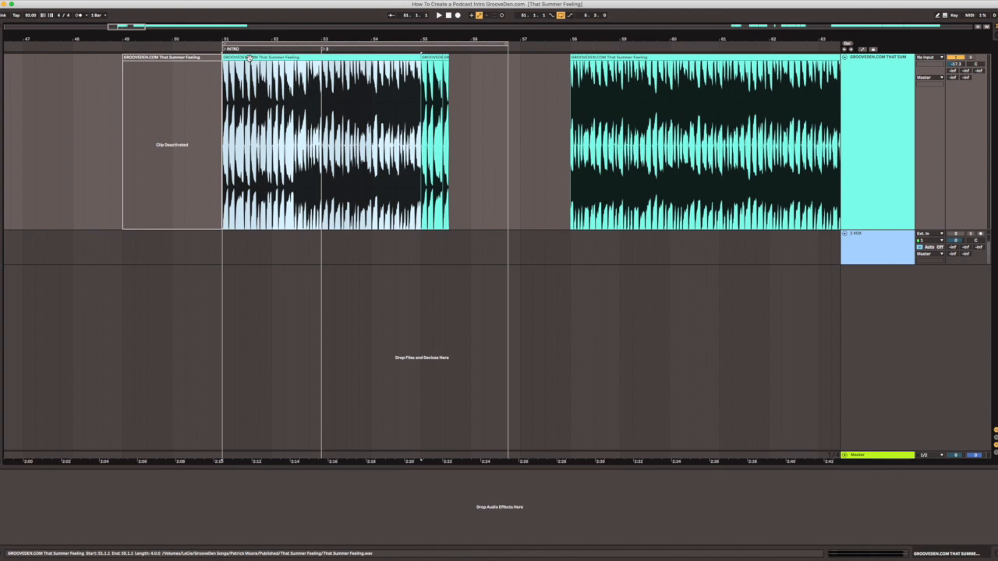
pyautogui.press('space')
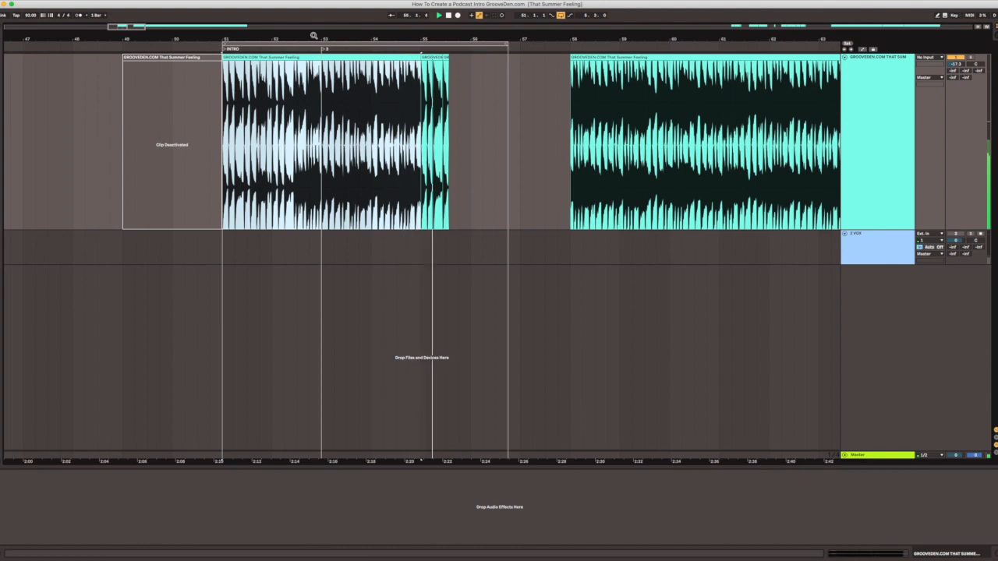
pyautogui.moveTo(499, 38); pyautogui.dragTo(506, 4)
pyautogui.press('space')
pyautogui.click(521, 57)
pyautogui.click(491, 57)
pyautogui.press('space')
pyautogui.press('space')
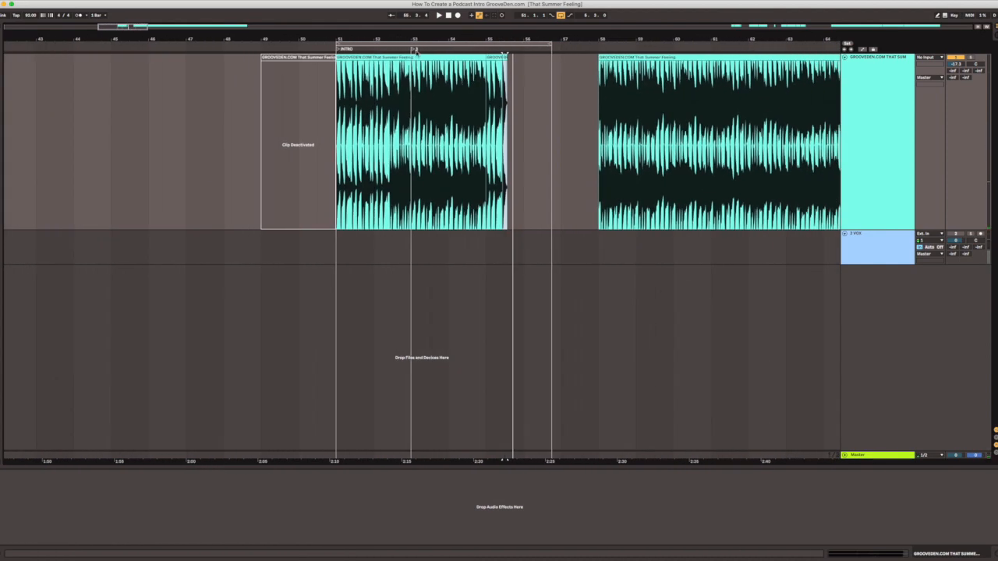
# Step: Copy the intro clips starting at bar 51 to bar 43 and loop the copied section
pyautogui.click(355, 58)
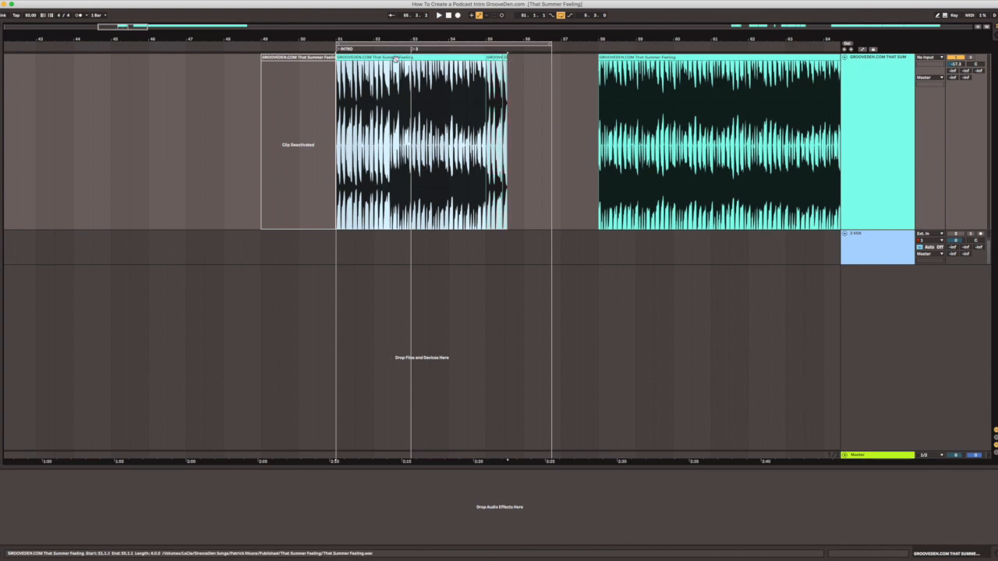
pyautogui.moveTo(383, 62); pyautogui.dragTo(103, 75)
pyautogui.press('super+l')
pyautogui.click(137, 43)
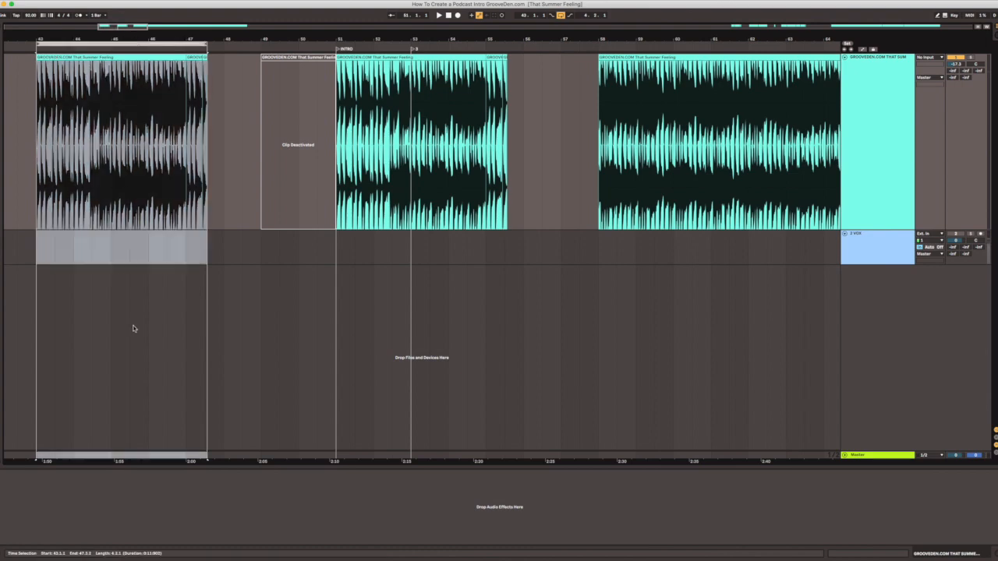
# Step: Move the copied intro clips earlier so they end just past bar 39, and select the original clip at bar 51
pyautogui.moveTo(429, 35); pyautogui.dragTo(419, 16)
pyautogui.moveTo(273, 58); pyautogui.dragTo(138, 69)
pyautogui.moveTo(416, 39); pyautogui.dragTo(330, 59)
pyautogui.click(315, 58)
pyautogui.moveTo(402, 31); pyautogui.dragTo(250, 2)
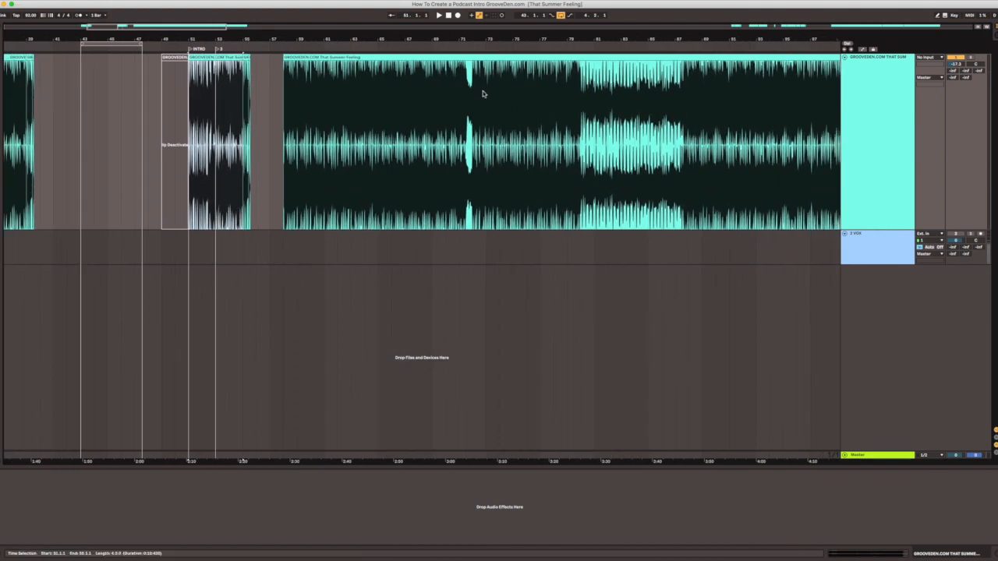
# Step: Play the song's quieter breakdown and mark bars 80 and 82 with locators
pyautogui.moveTo(589, 38); pyautogui.dragTo(492, 39)
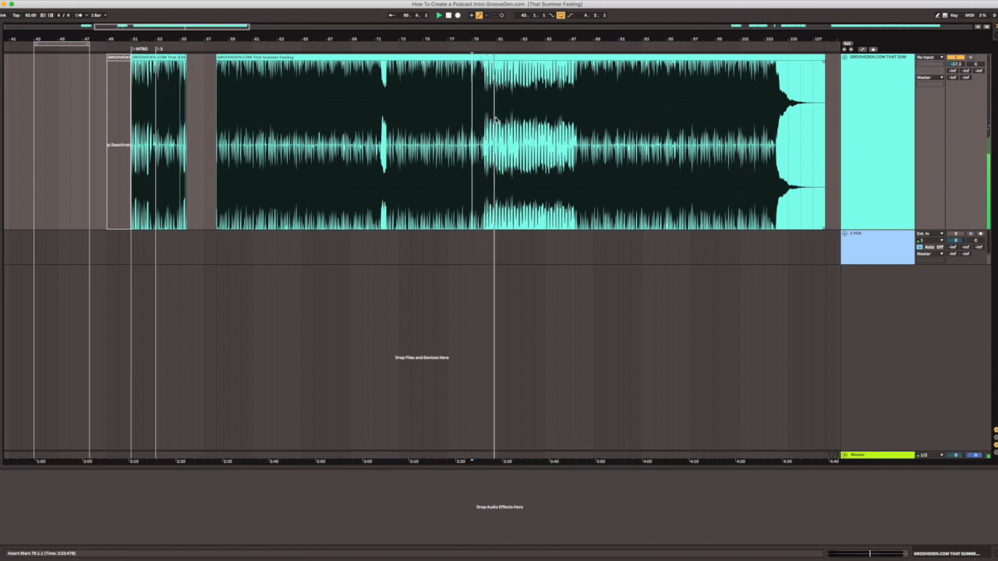
pyautogui.moveTo(524, 42); pyautogui.dragTo(524, 101)
pyautogui.click(375, 103)
pyautogui.press('space')
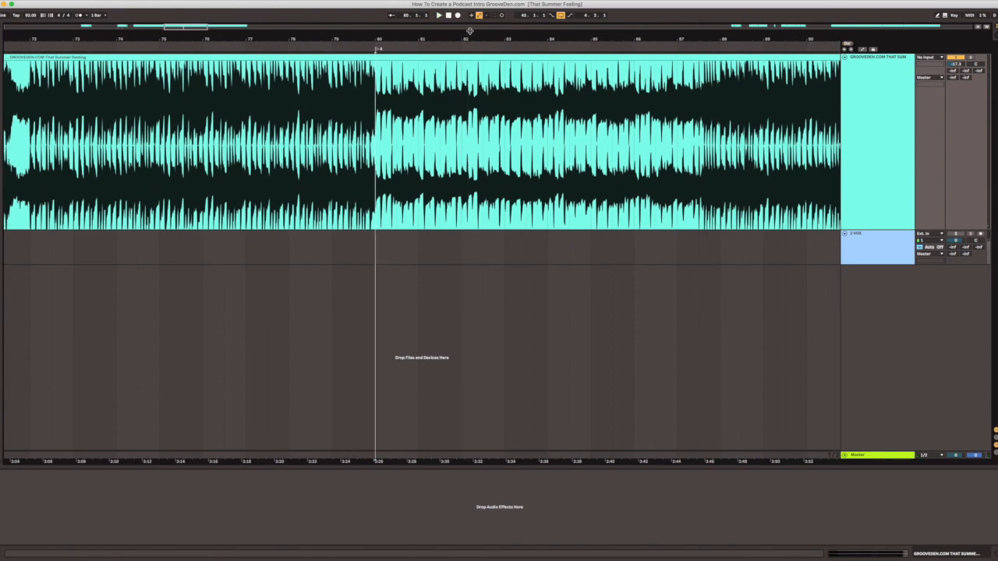
pyautogui.press('space')
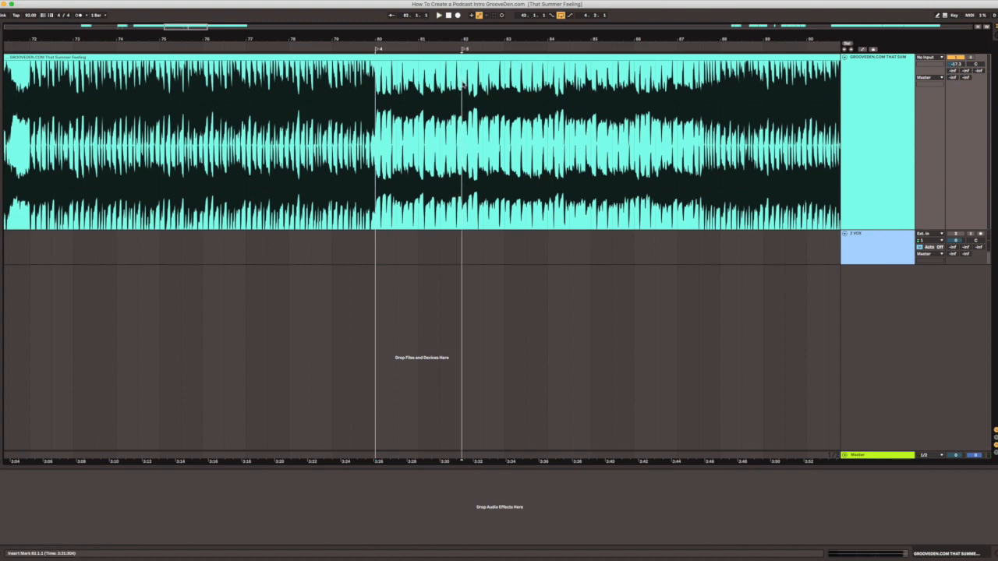
# Step: Copy the two breakdown bars from bar 80 to bar 82 behind the intro, and move the main song clip to bar 66
pyautogui.keyDown('shift'); pyautogui.click(392, 67); pyautogui.keyUp('shift')
pyautogui.moveTo(420, 36); pyautogui.dragTo(277, 72)
pyautogui.click(654, 60)
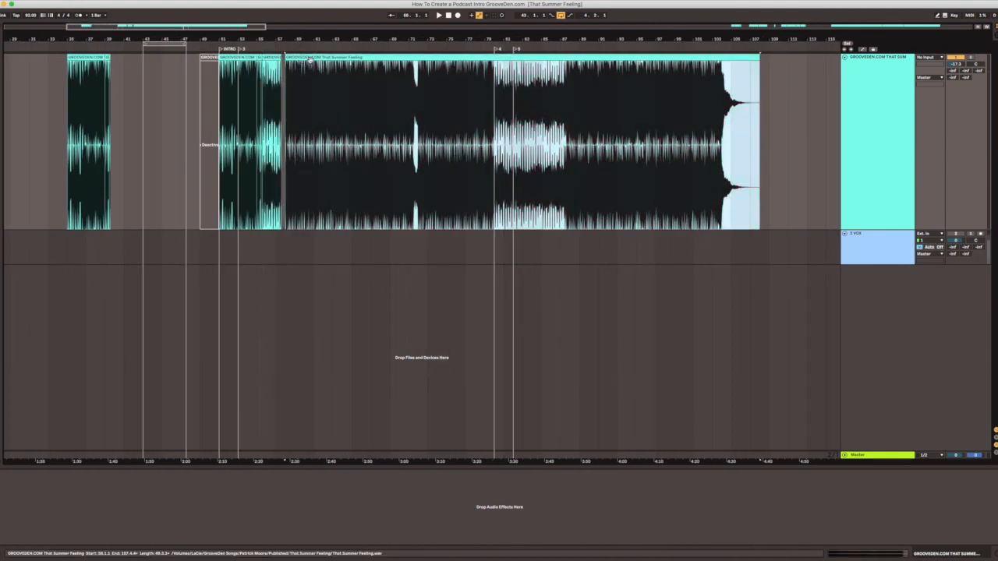
pyautogui.moveTo(338, 61); pyautogui.dragTo(415, 62)
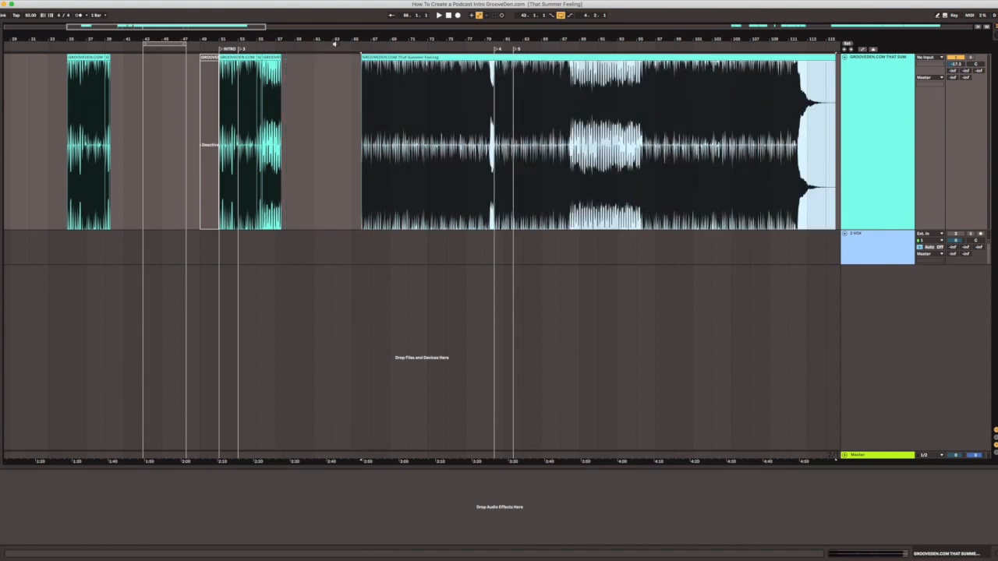
# Step: Move the intro's final-hit clips out to around bar 60 and place the copied two-bar breakdown clip at bar 55
pyautogui.moveTo(269, 38); pyautogui.dragTo(425, 67)
pyautogui.click(376, 60)
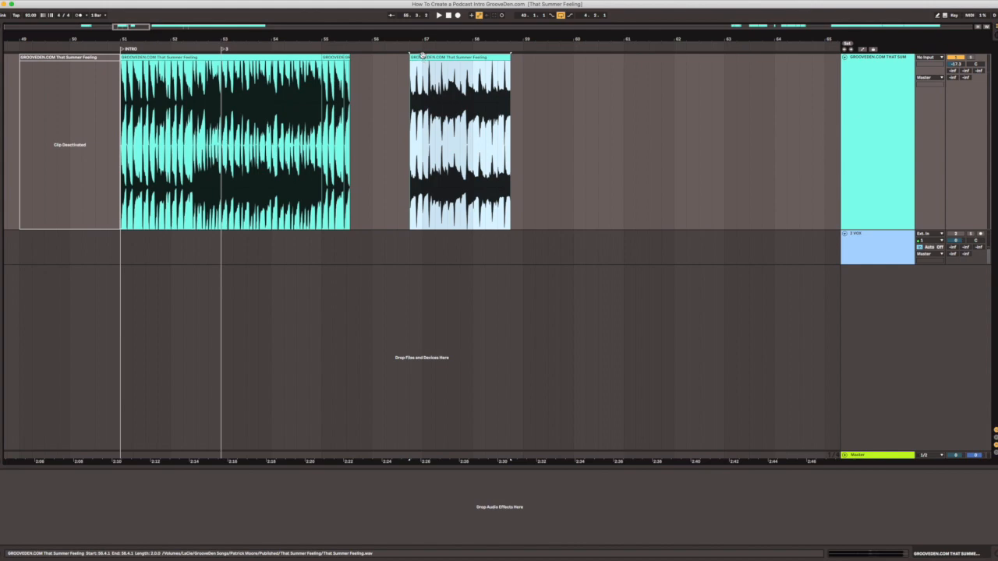
pyautogui.moveTo(399, 37); pyautogui.dragTo(332, 43)
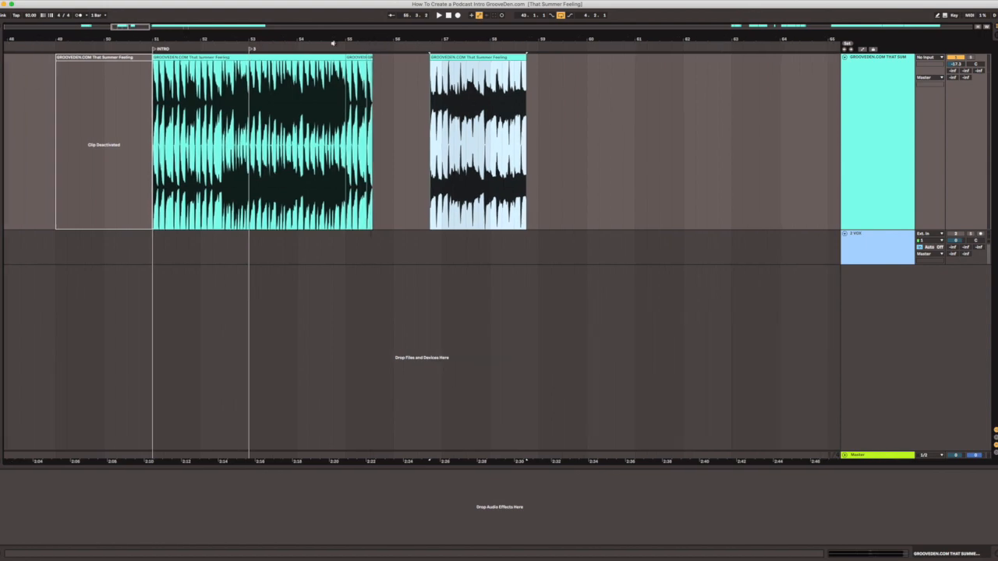
pyautogui.click(205, 60)
pyautogui.click(348, 57)
pyautogui.press('space')
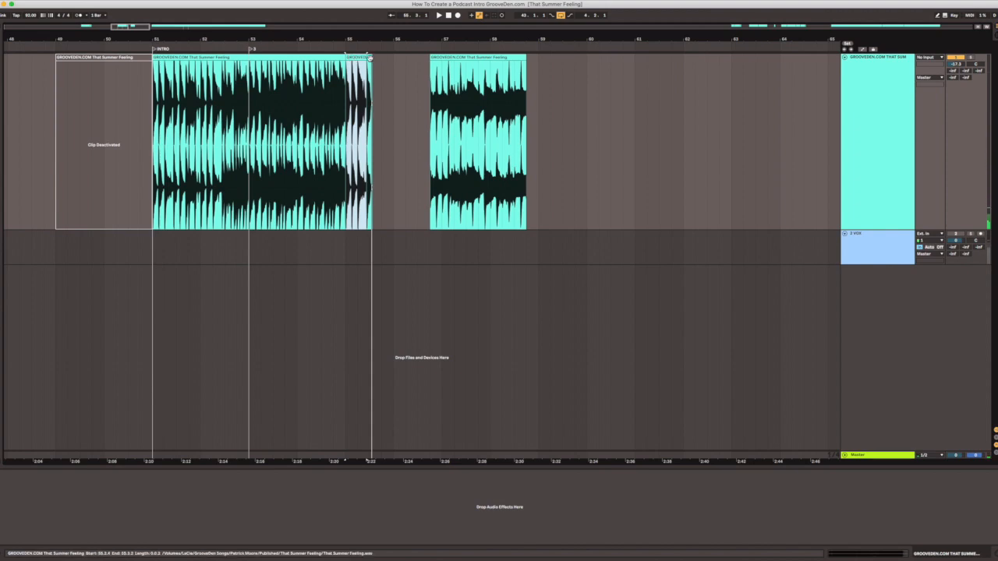
pyautogui.moveTo(355, 59); pyautogui.dragTo(622, 78)
pyautogui.moveTo(494, 59); pyautogui.dragTo(322, 40)
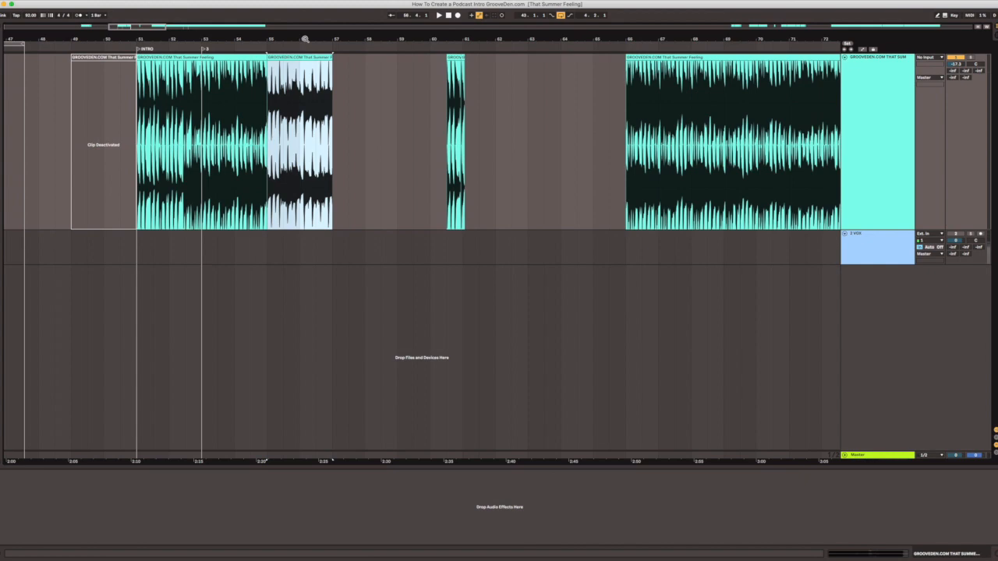
# Step: Play the transition from the four-bar intro clip into the breakdown clip at bar 55
pyautogui.click(164, 58)
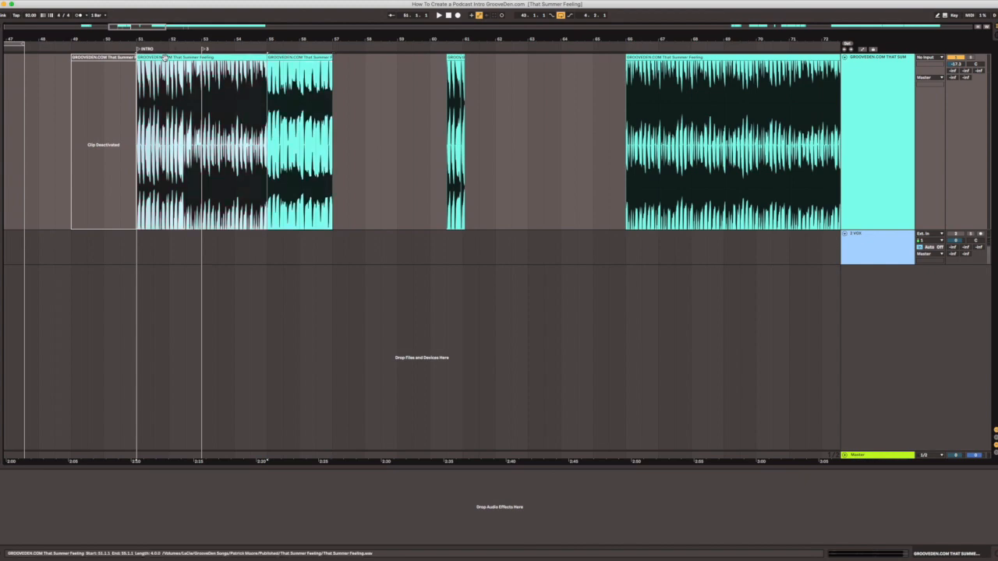
pyautogui.moveTo(272, 37); pyautogui.dragTo(240, 39)
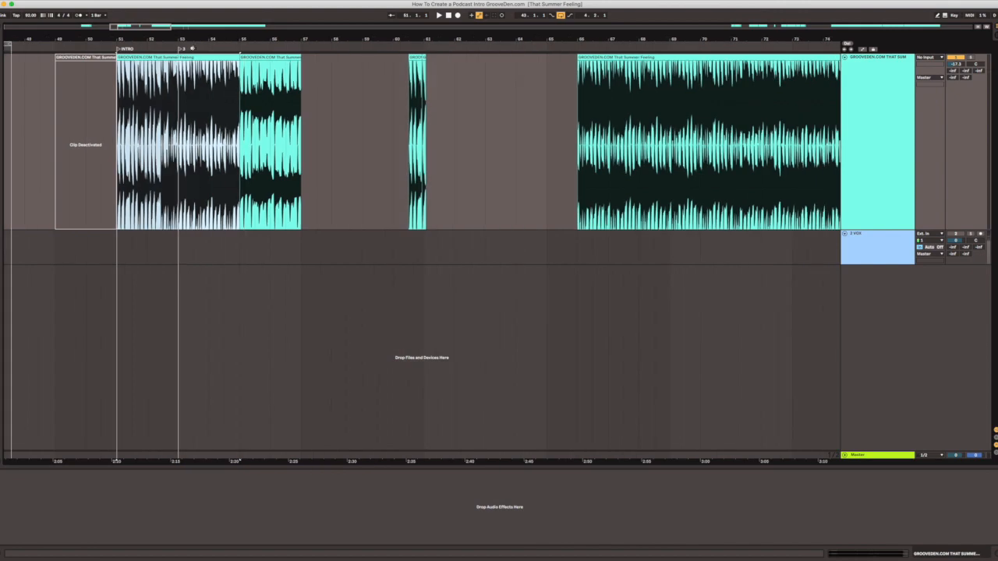
pyautogui.click(199, 83)
pyautogui.moveTo(211, 39); pyautogui.dragTo(260, 60)
pyautogui.press('space')
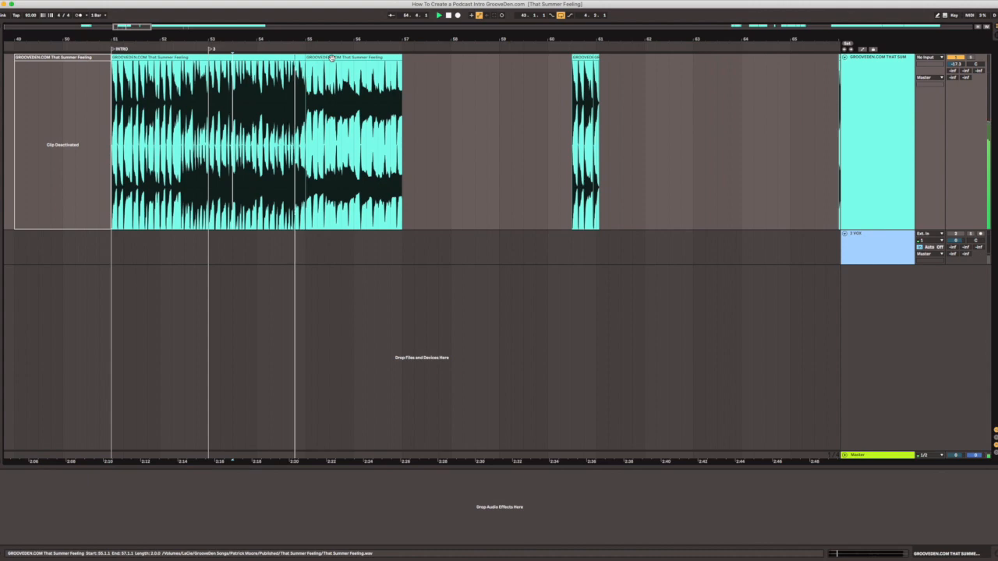
pyautogui.moveTo(349, 43); pyautogui.dragTo(400, 58)
pyautogui.press('space')
# Step: Move the final-hit clips to bar 57, directly behind the breakdown clip, and play across the join
pyautogui.click(607, 60)
pyautogui.moveTo(595, 68); pyautogui.dragTo(389, 70)
pyautogui.moveTo(380, 36); pyautogui.dragTo(447, 28)
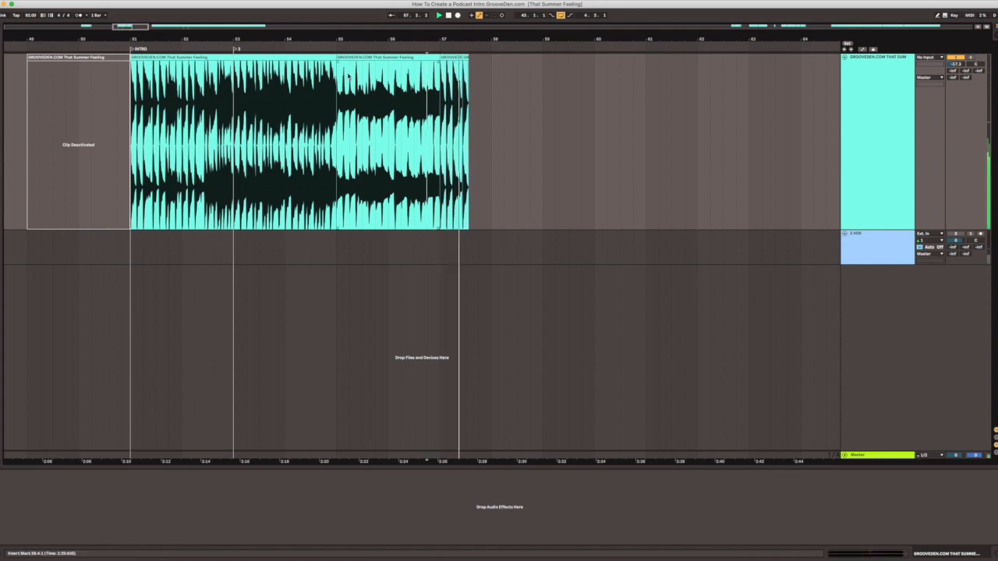
# Step: Loop all the extended intro clips from bar 51 to 57.3.2 and set the playback start at bar 51
pyautogui.click(211, 60)
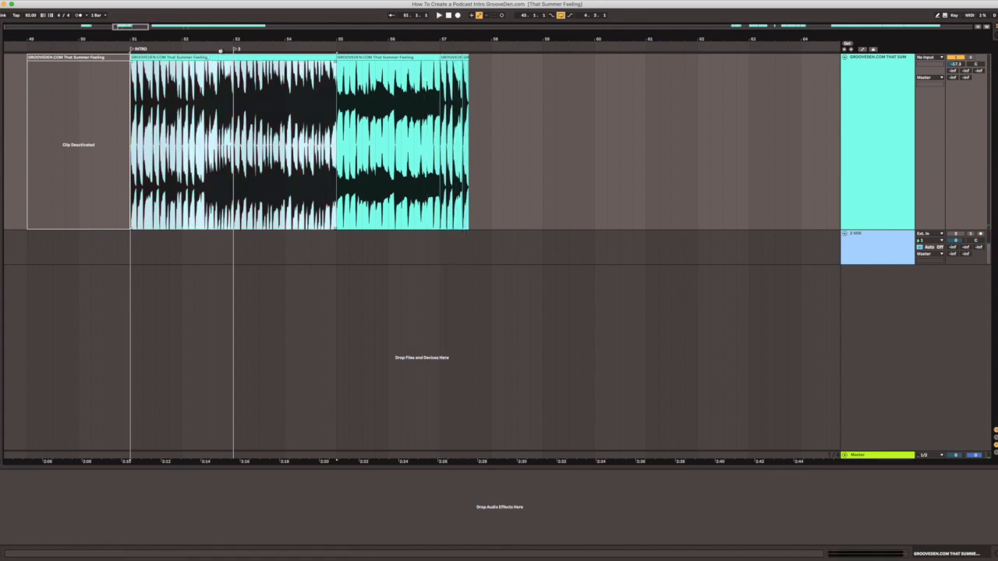
pyautogui.keyDown('shift'); pyautogui.click(465, 59); pyautogui.keyUp('shift')
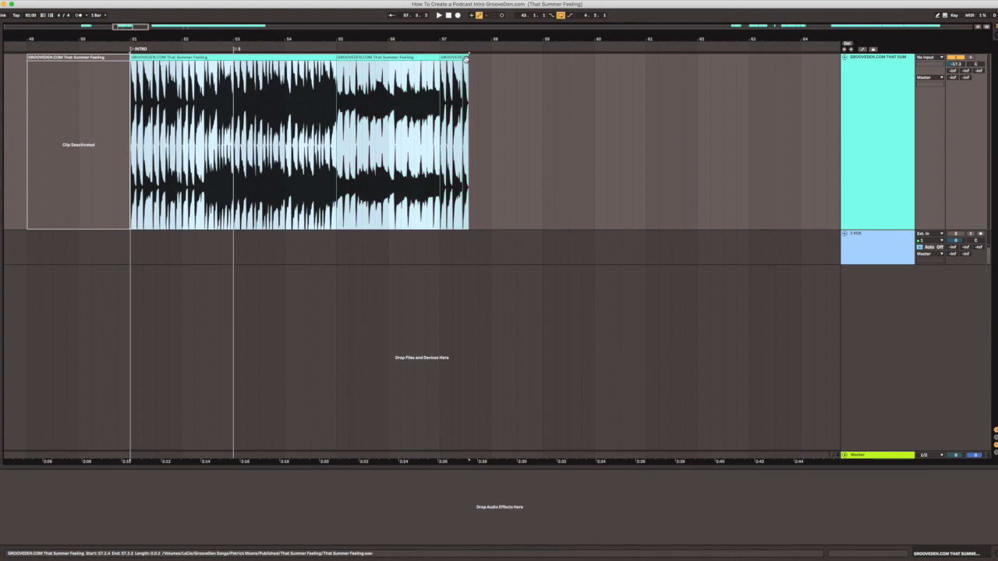
pyautogui.click(352, 43)
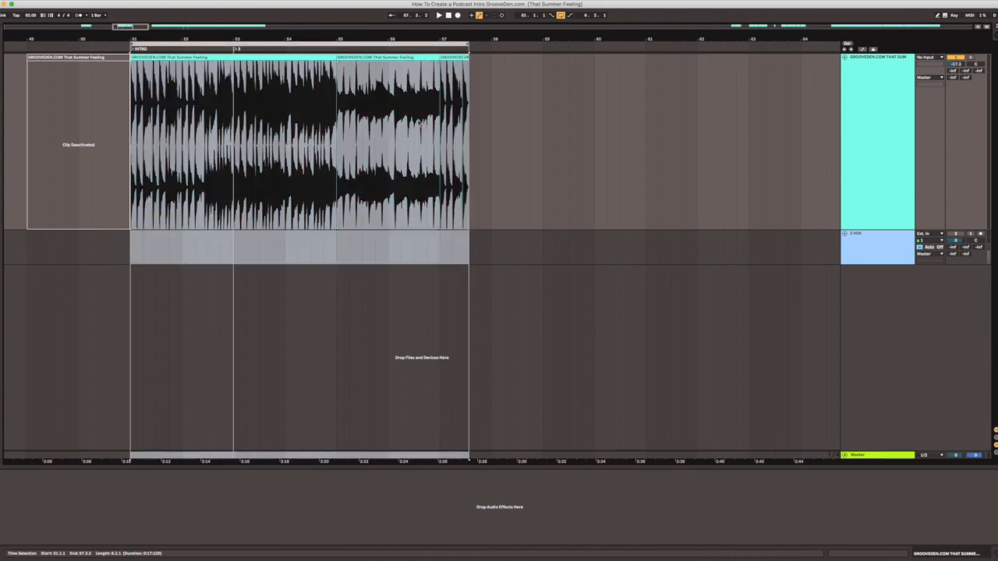
pyautogui.click(132, 50)
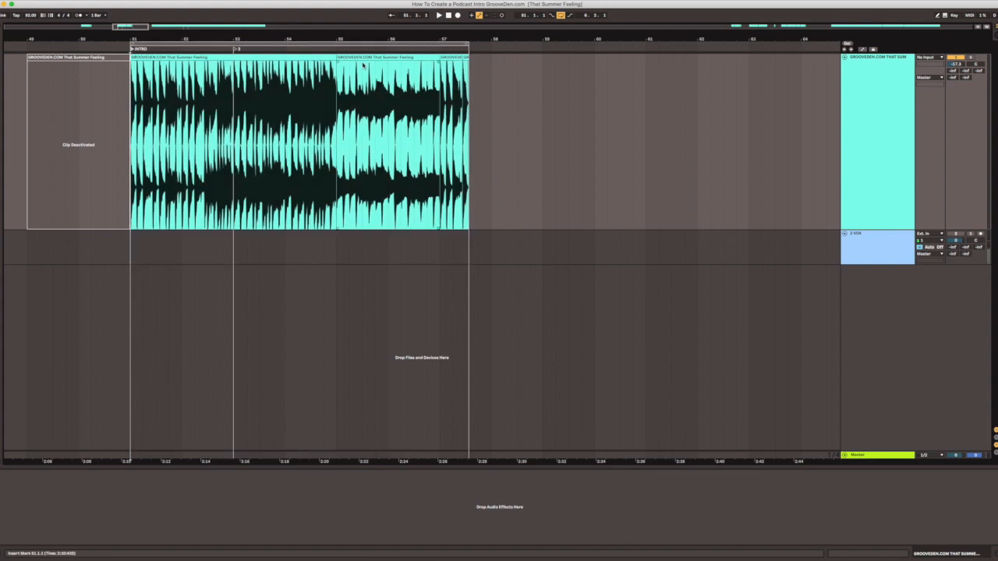
# Step: Extend the loop about one bar past the final hit and play the extended intro through
pyautogui.moveTo(467, 43); pyautogui.dragTo(528, 43)
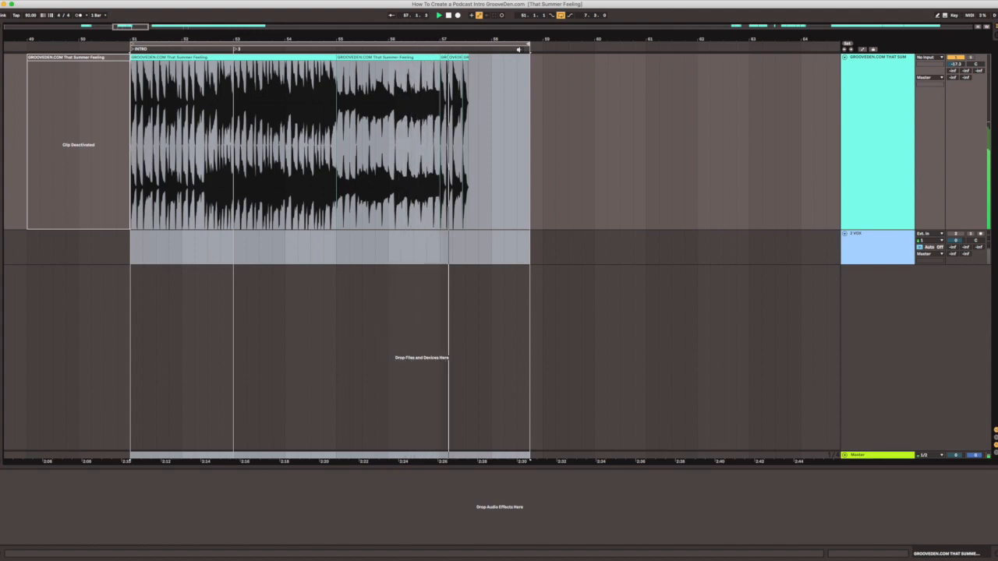
pyautogui.click(161, 60)
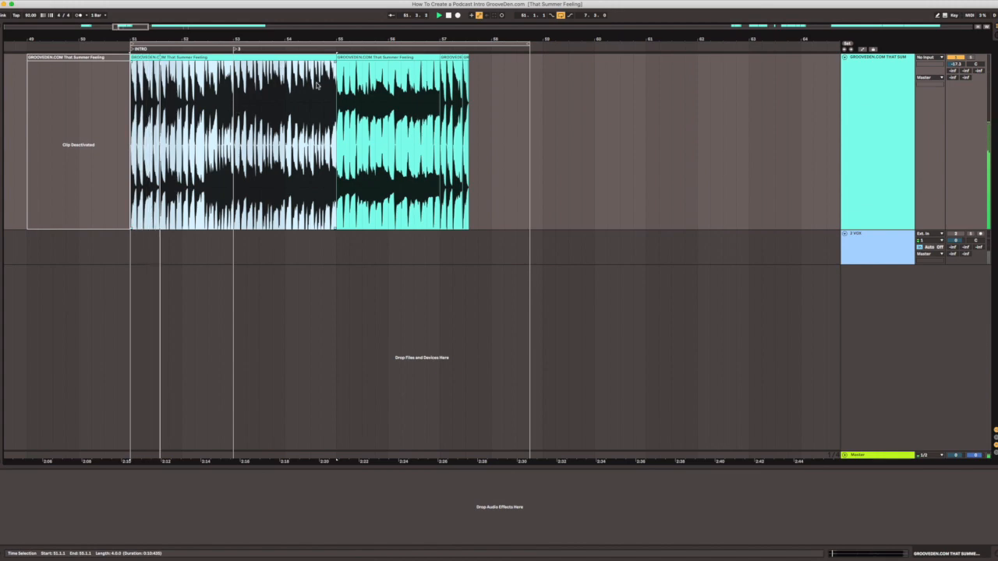
pyautogui.moveTo(391, 37); pyautogui.dragTo(430, 32)
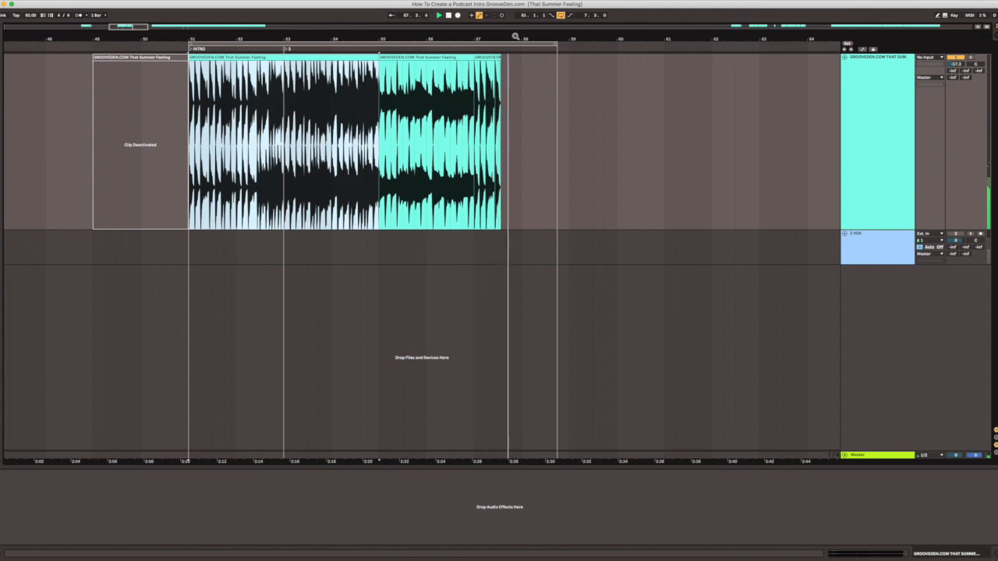
# Step: Shorten the loop to end right after the final hit at about 57.3.2 and select the looped range
pyautogui.click(545, 44)
pyautogui.moveTo(544, 45); pyautogui.dragTo(504, 47)
pyautogui.click(445, 45)
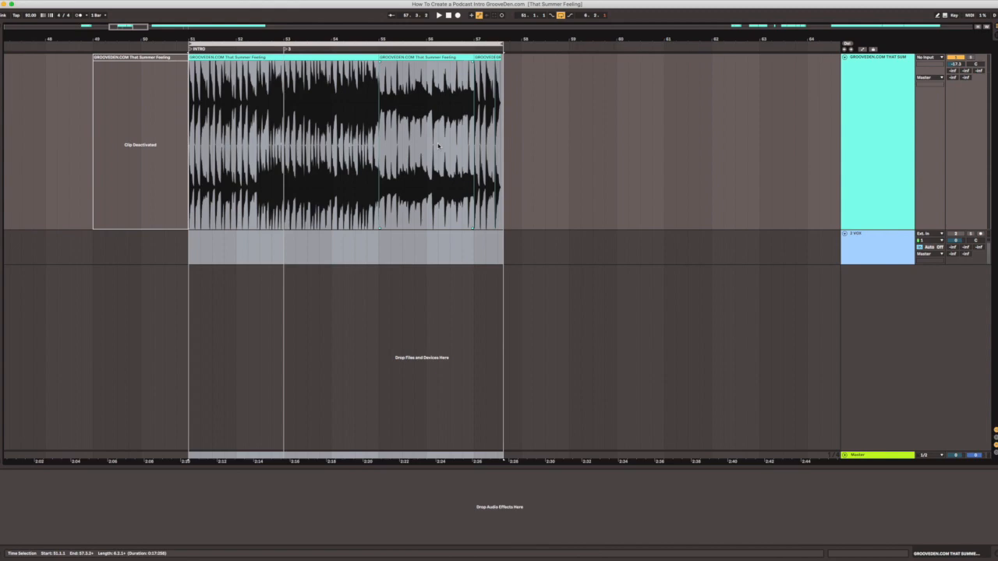
# Step: Move the shorter intro version back to bar 29 and the extended intro clips from bar 51 to bar 35
pyautogui.moveTo(472, 36); pyautogui.dragTo(543, 36)
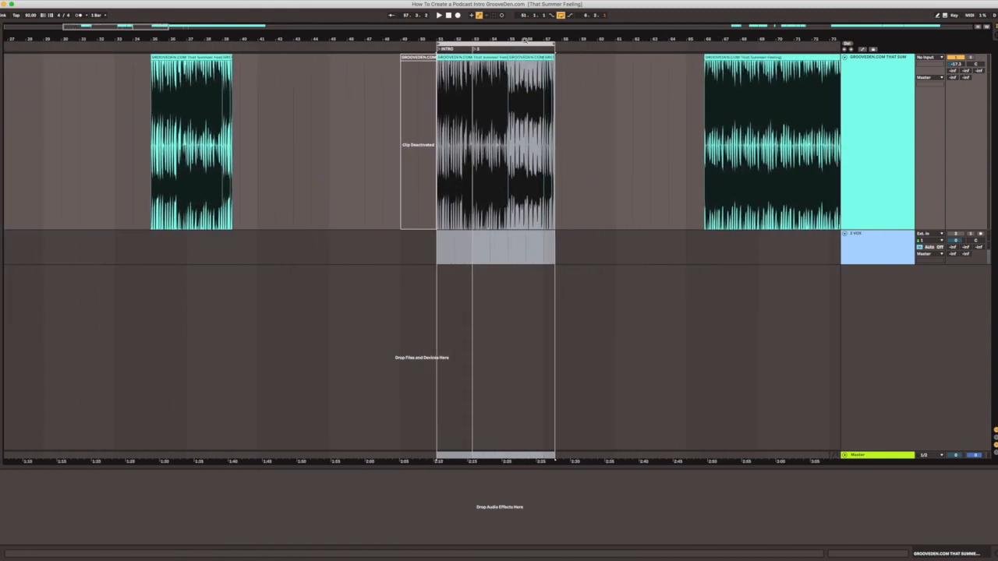
pyautogui.moveTo(253, 70); pyautogui.dragTo(57, 58)
pyautogui.click(535, 59)
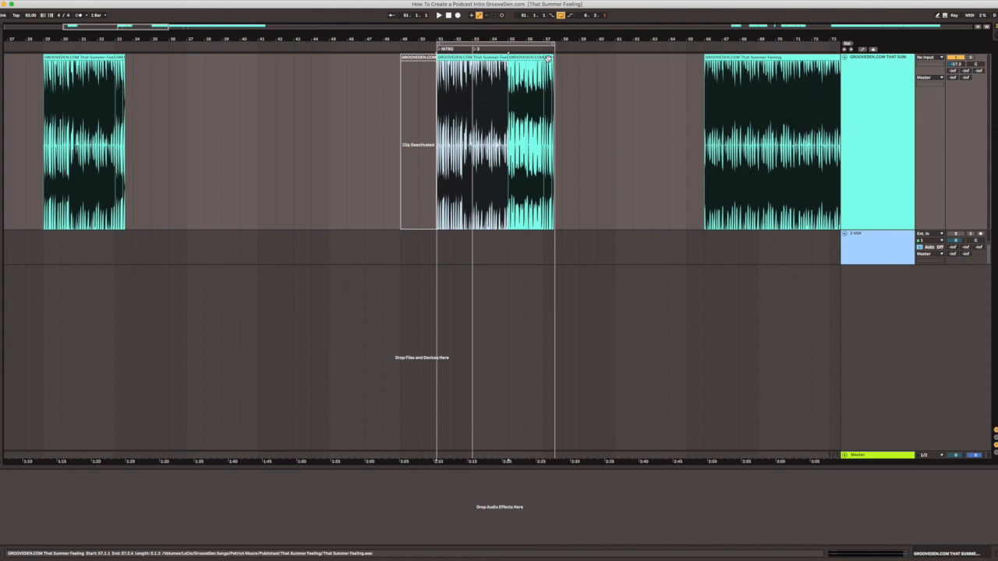
pyautogui.click(548, 60)
pyautogui.moveTo(458, 58); pyautogui.dragTo(188, 8)
pyautogui.hscroll(3, 530, 35)
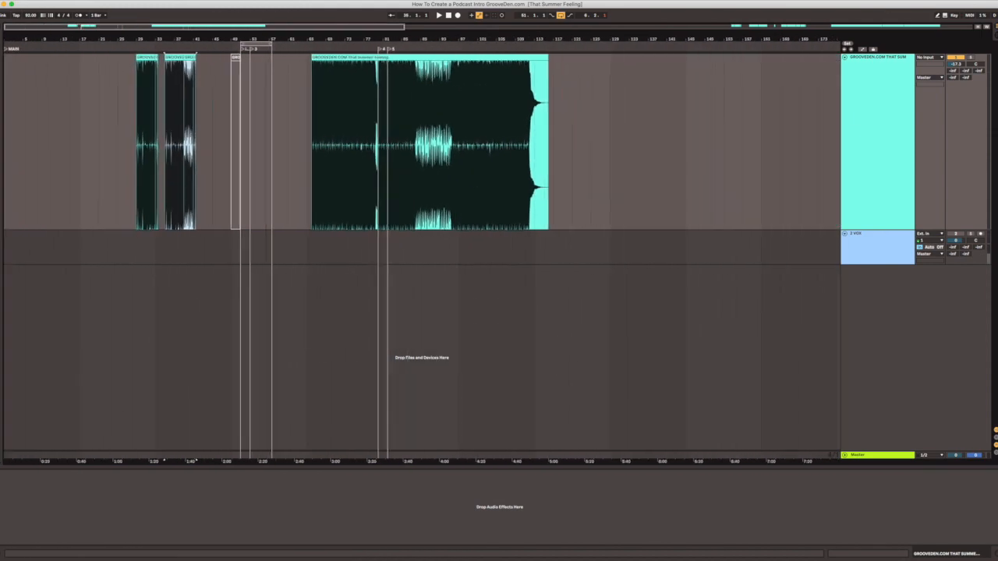
# Step: Split the main song clip at bar 110, play its ending, and copy the ending clip to around bar 133
pyautogui.click(458, 117)
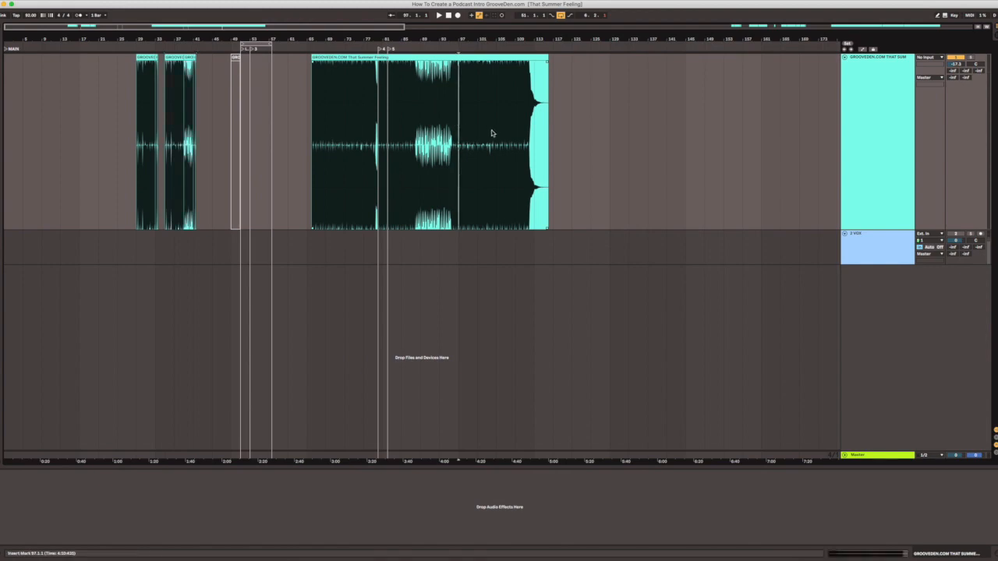
pyautogui.moveTo(503, 36); pyautogui.dragTo(503, 63)
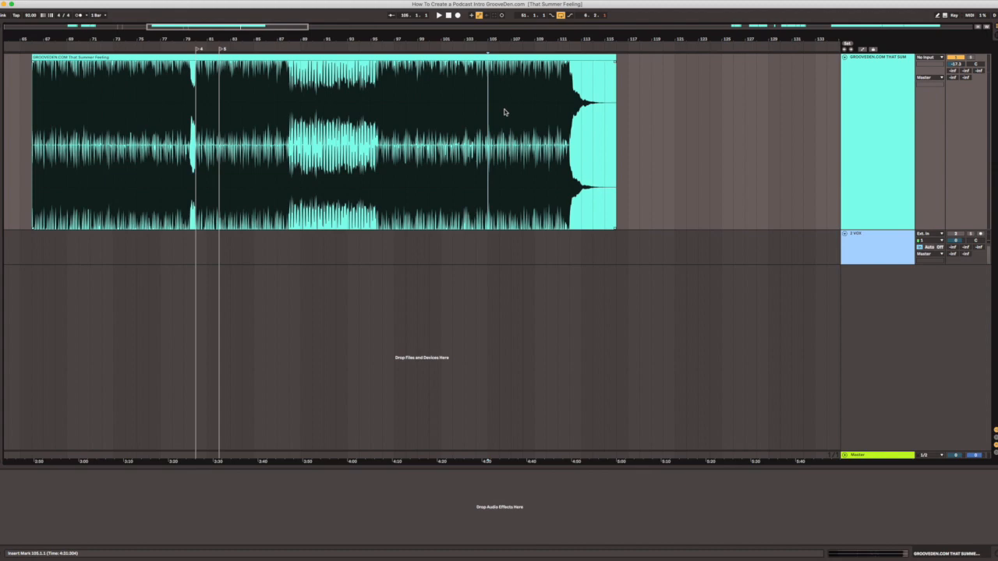
pyautogui.click(543, 125)
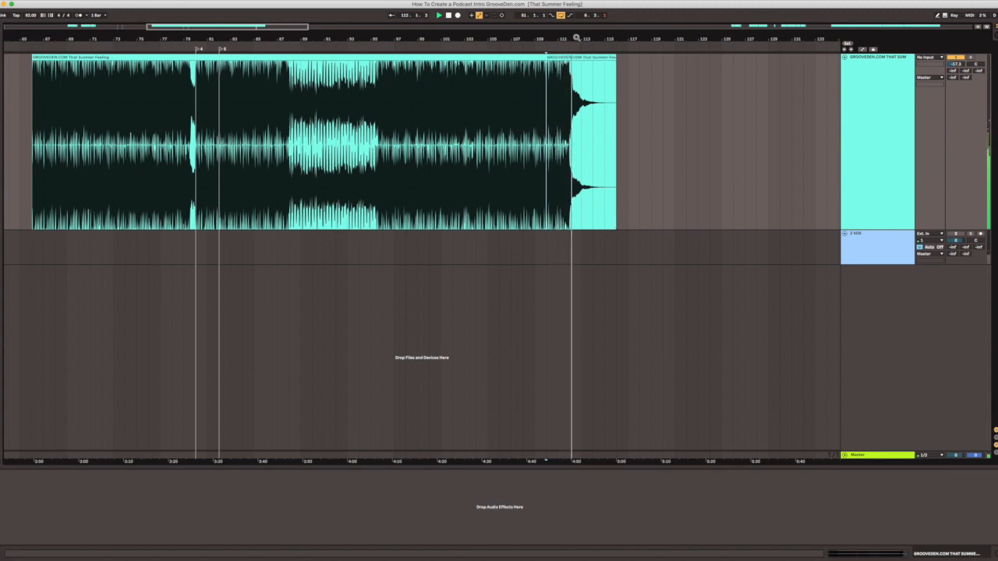
pyautogui.hscroll(-5, 538, 129)
pyautogui.moveTo(436, 39); pyautogui.dragTo(435, 16)
pyautogui.press('space')
pyautogui.moveTo(436, 58); pyautogui.dragTo(525, 71)
# Step: Copy the two-bar breakdown clip to bar 51, rename the INTRO locator to OUTRO, and start playback there
pyautogui.moveTo(134, 39); pyautogui.dragTo(145, 78)
pyautogui.moveTo(250, 57); pyautogui.dragTo(503, 56)
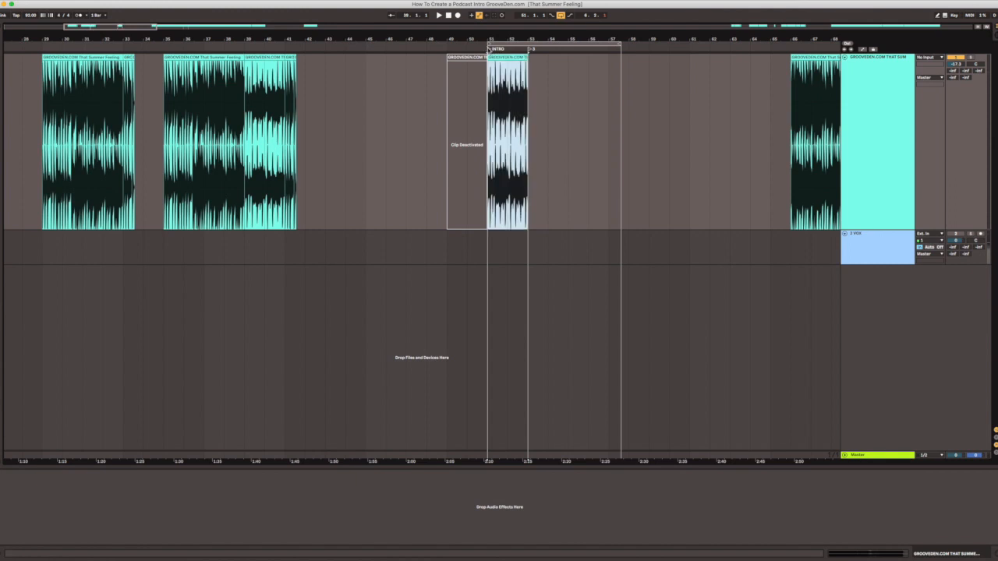
pyautogui.rightClick(490, 49)
pyautogui.click(495, 60)
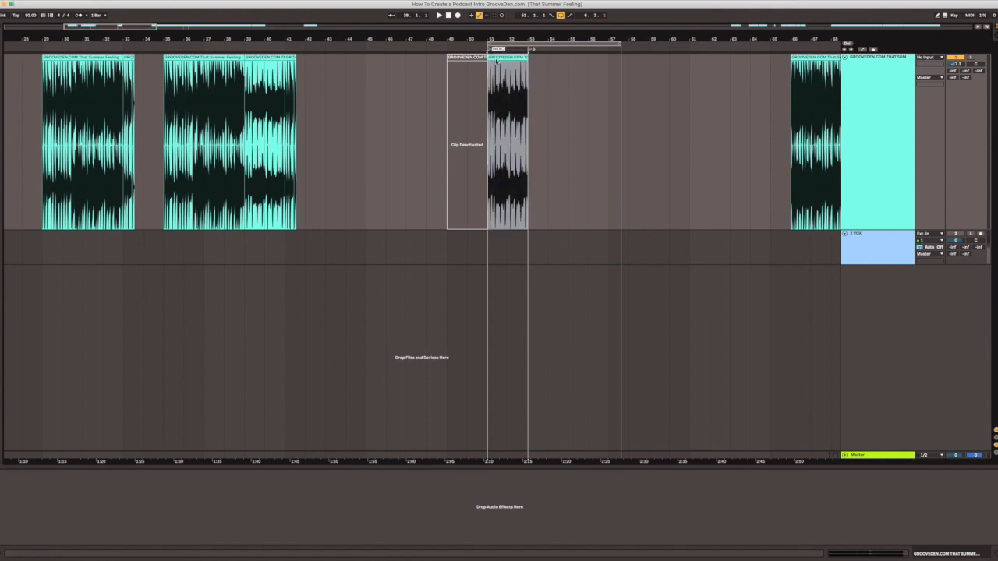
pyautogui.write('OUTRO')
pyautogui.press('Return')
pyautogui.press('space')
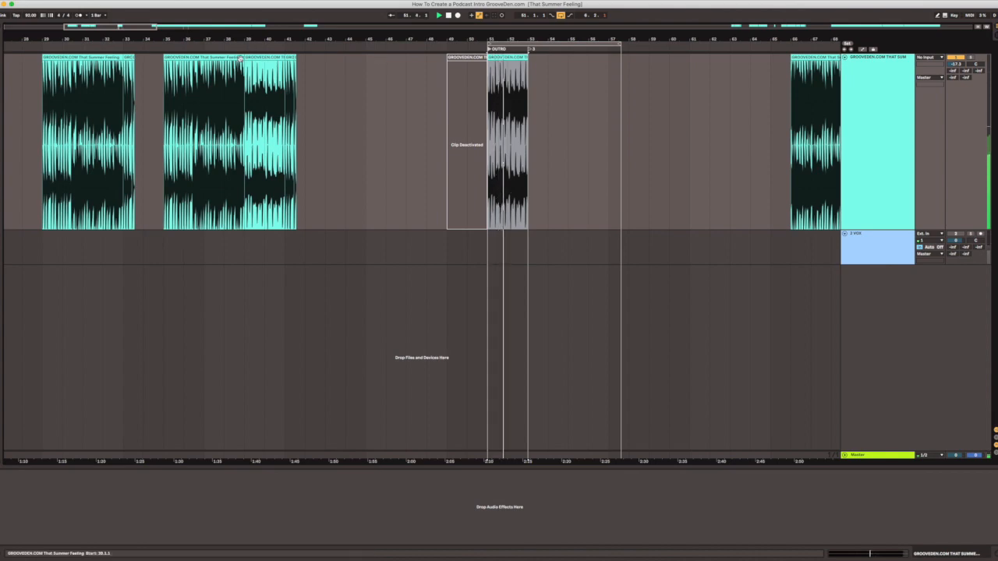
# Step: Copy the four-bar clip from bar 35 to bar 53 behind the breakdown clip and play the transition
pyautogui.moveTo(205, 58)
pyautogui.mouseDown()
pyautogui.moveTo(578, 93)
pyautogui.moveTo(566, 95)
pyautogui.mouseUp()
pyautogui.click(511, 72)
pyautogui.press('space')
pyautogui.press('space')
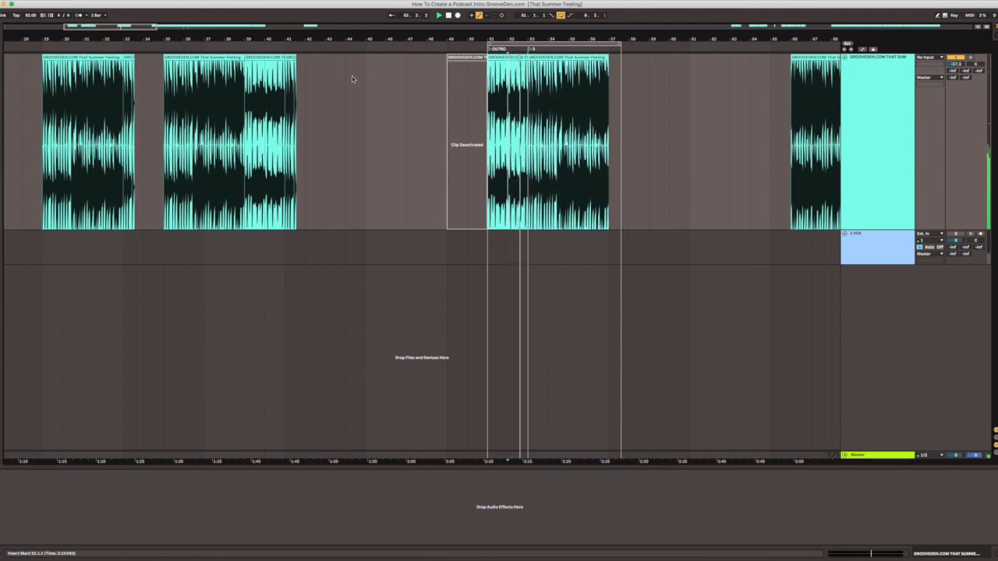
pyautogui.click(530, 75)
pyautogui.press('space')
# Step: Replay the breakdown clip from bar 51 and move the four-bar clip from bar 53 to bar 58
pyautogui.moveTo(565, 58)
pyautogui.mouseDown()
pyautogui.moveTo(667, 70)
pyautogui.moveTo(555, 72)
pyautogui.mouseUp()
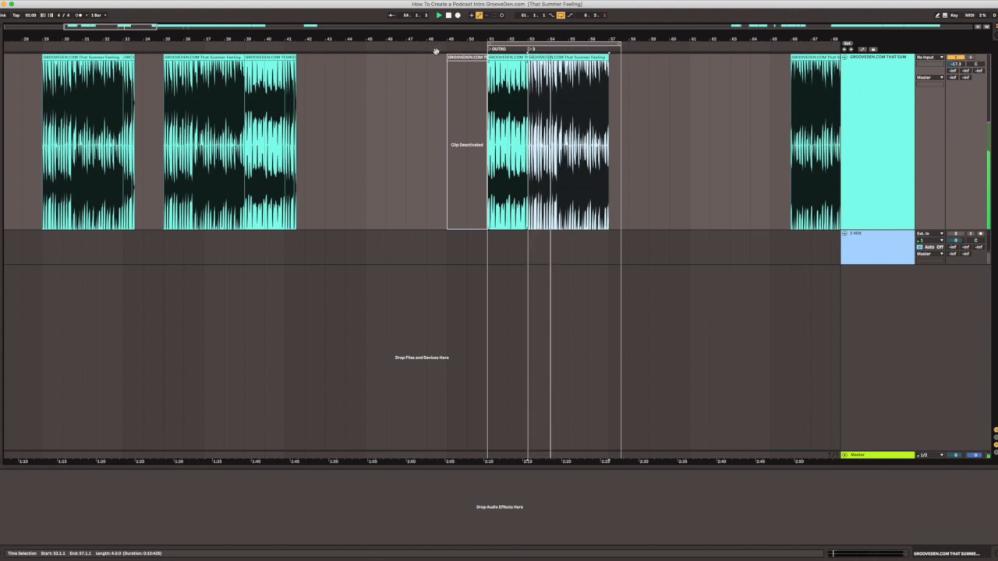
pyautogui.click(503, 59)
pyautogui.press('space')
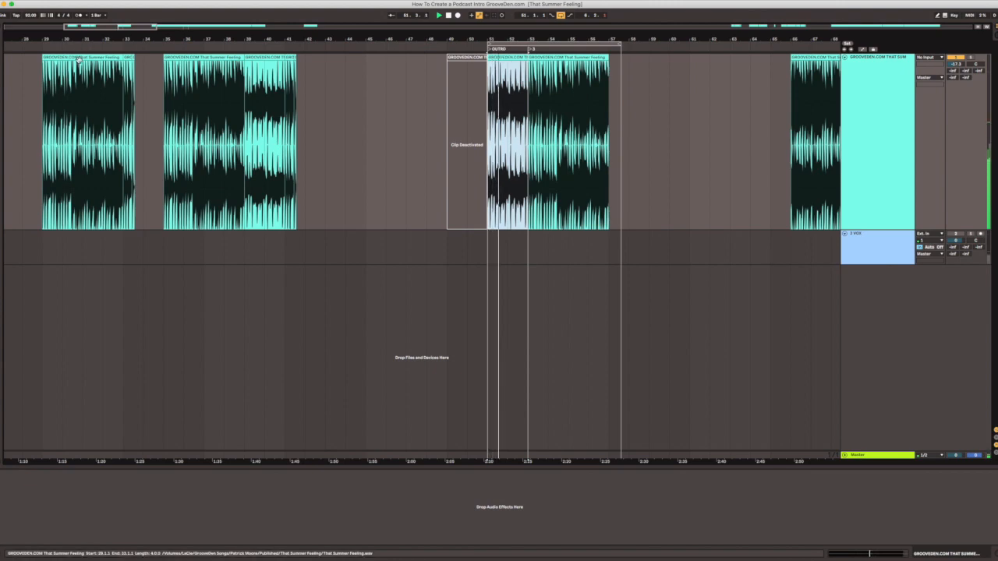
pyautogui.moveTo(546, 58); pyautogui.dragTo(645, 62)
# Step: Play the main song clip from bars 93 and 95 to audition the end of its breakdown
pyautogui.moveTo(548, 38); pyautogui.dragTo(548, 8)
pyautogui.press('space')
pyautogui.click(560, 93)
pyautogui.press('space')
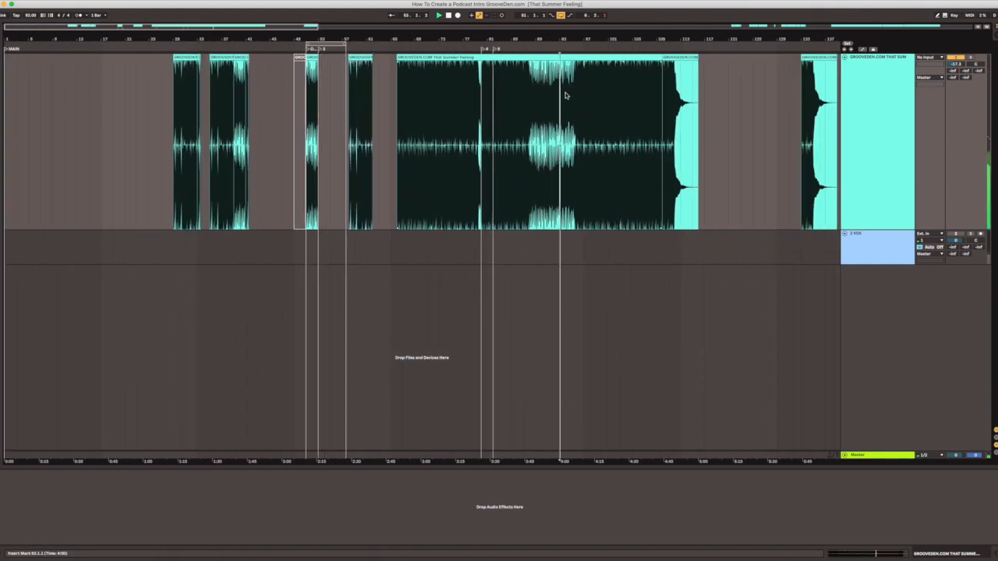
pyautogui.moveTo(560, 108); pyautogui.dragTo(580, 107)
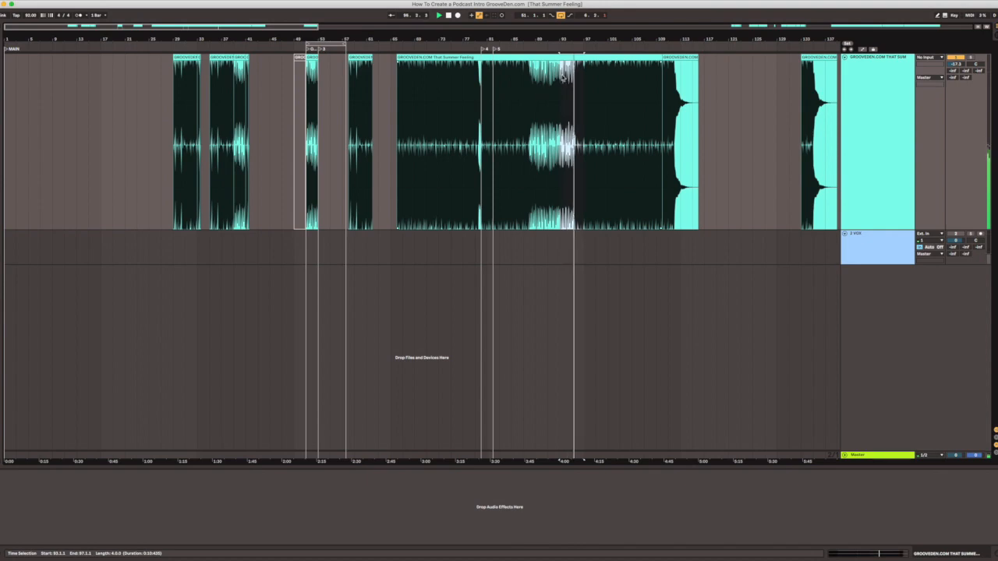
pyautogui.moveTo(579, 38); pyautogui.dragTo(579, 78)
pyautogui.click(565, 82)
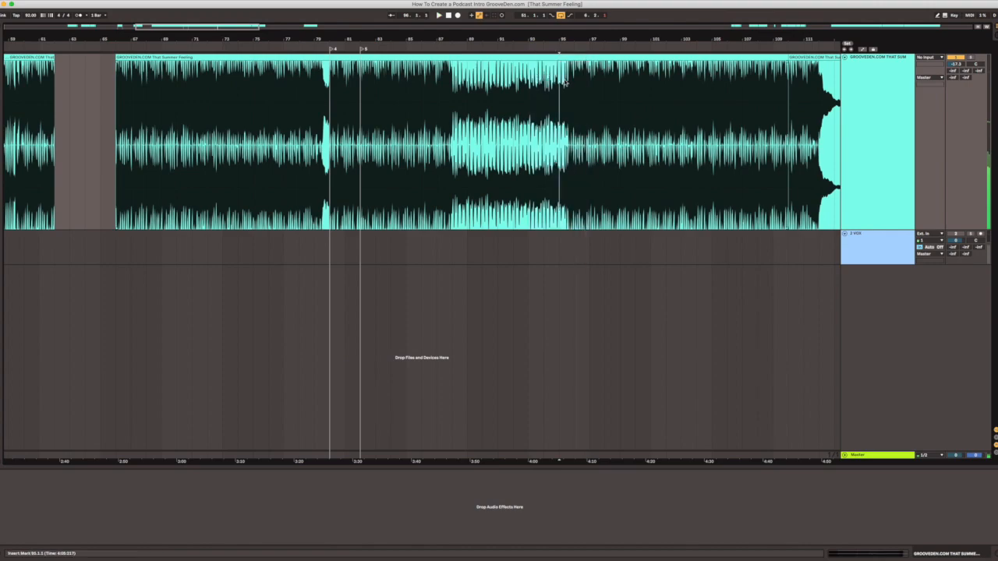
pyautogui.press('space')
pyautogui.moveTo(559, 37); pyautogui.dragTo(559, 14)
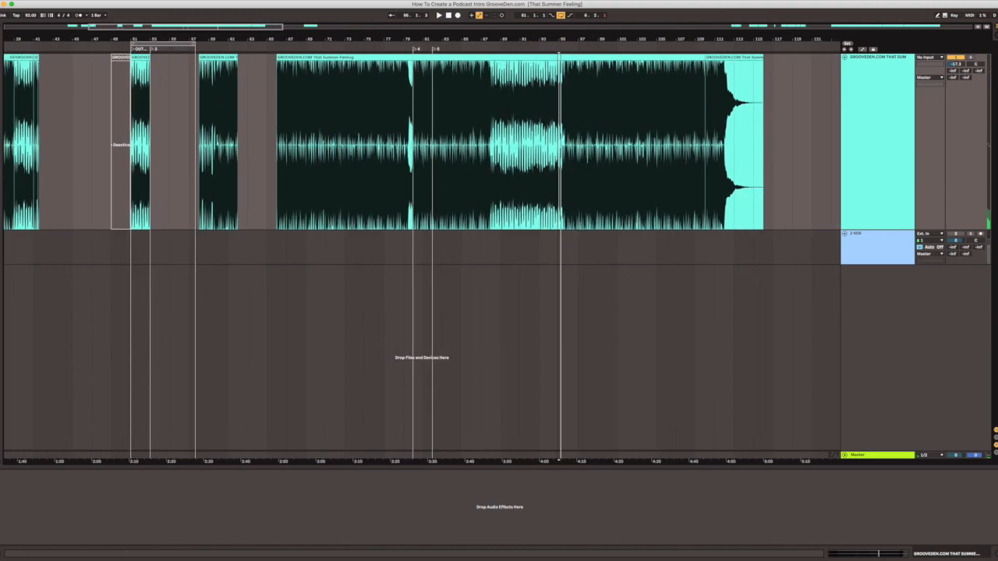
# Step: Play the two-bar breakdown clip at bar 51 and the main song clip from bar 94 for comparison
pyautogui.moveTo(188, 38); pyautogui.dragTo(188, 42)
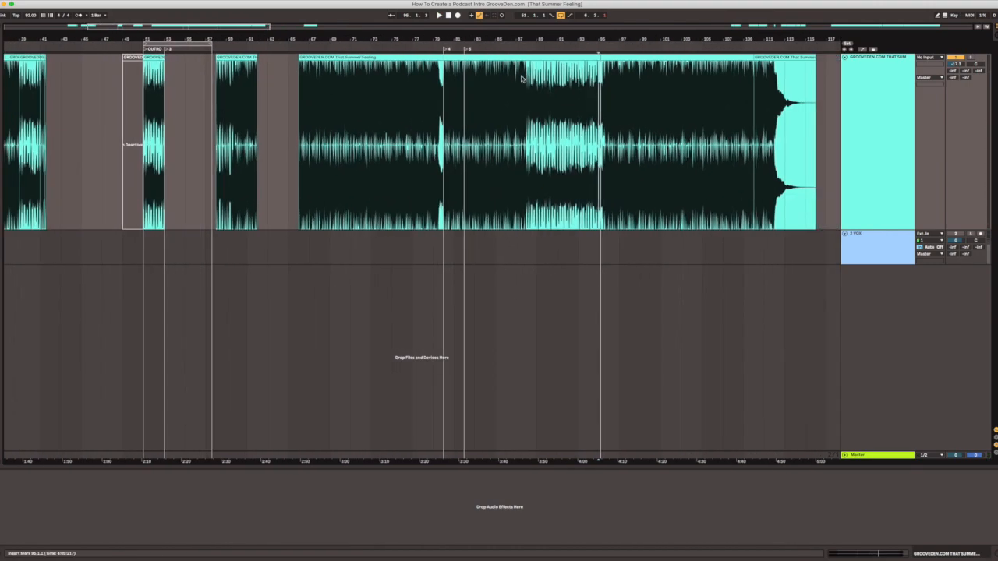
pyautogui.click(157, 58)
pyautogui.press('space')
pyautogui.moveTo(160, 36); pyautogui.dragTo(241, 55)
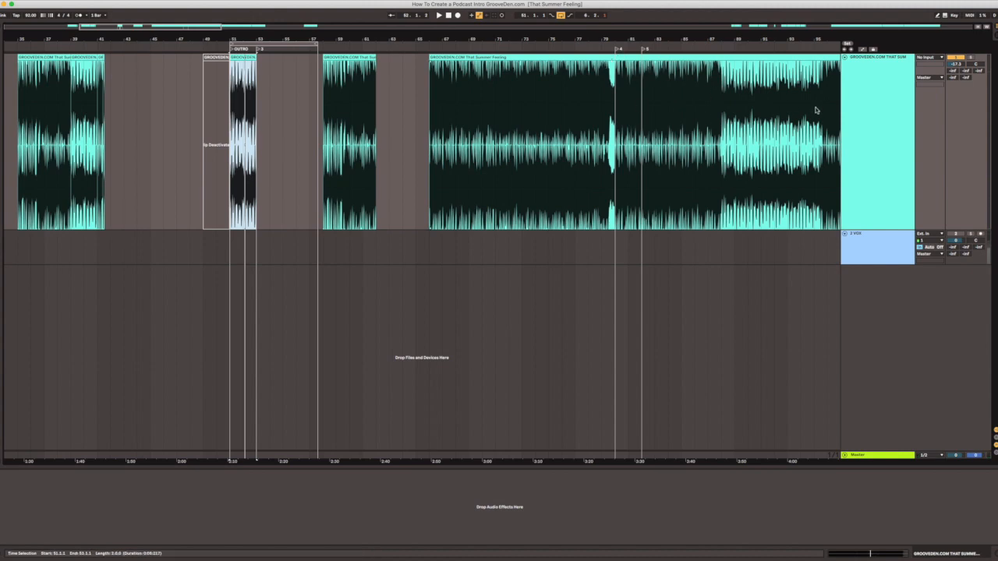
pyautogui.press('space')
pyautogui.moveTo(818, 40); pyautogui.dragTo(554, 39)
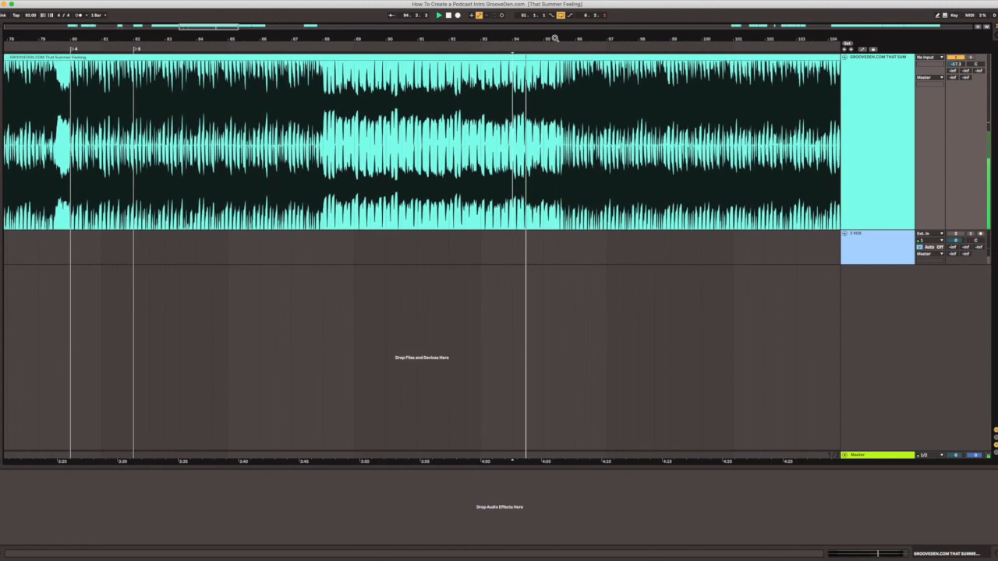
# Step: Add a locator near bar 95 of the main song, move it to bar 96 and stop playback
pyautogui.click(847, 45)
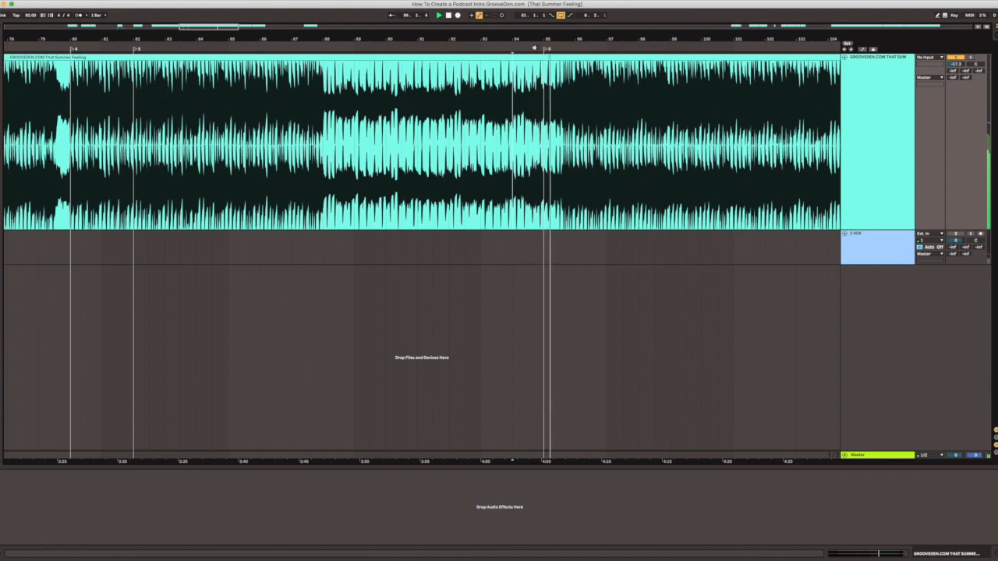
pyautogui.moveTo(548, 50); pyautogui.dragTo(579, 50)
pyautogui.press('space')
# Step: Split the one-bar section at bar 96 out of the main song clip and move it behind the breakdown clip at bar 53
pyautogui.moveTo(577, 90); pyautogui.dragTo(623, 91)
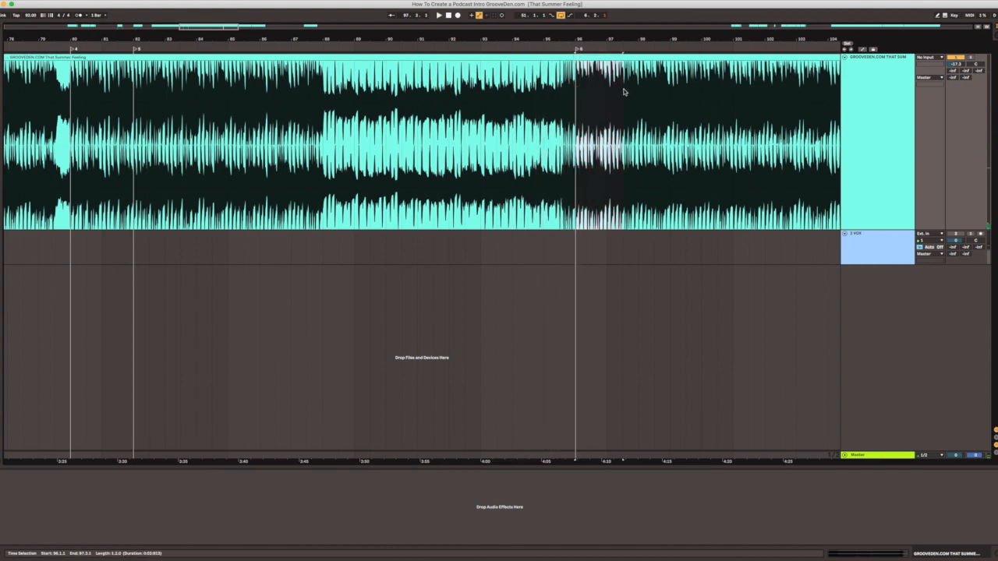
pyautogui.press('super+e')
pyautogui.moveTo(604, 42); pyautogui.dragTo(88, 79)
pyautogui.moveTo(81, 42); pyautogui.dragTo(248, 46)
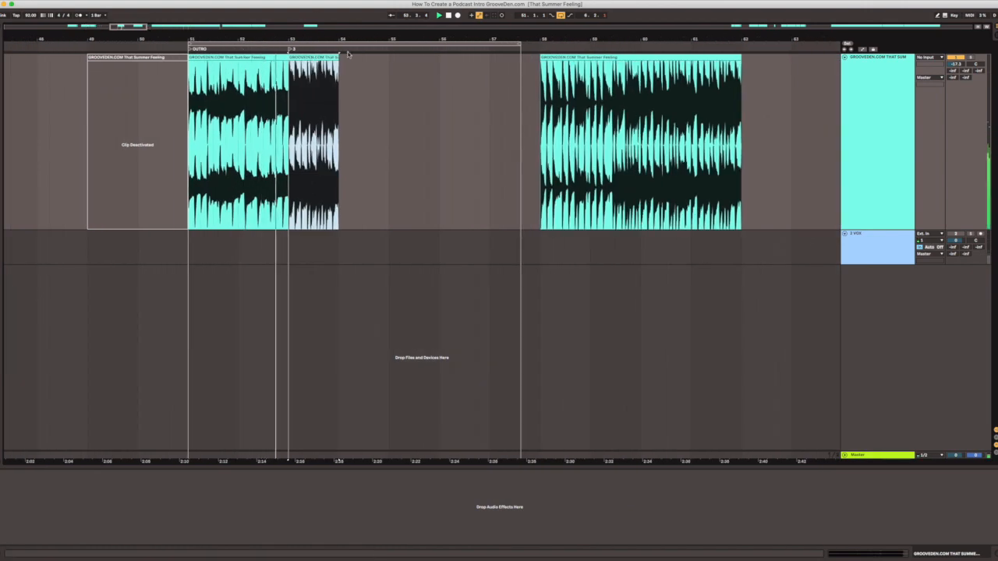
# Step: Play the transition from the breakdown clip into the one-bar clip at bar 53
pyautogui.moveTo(318, 38); pyautogui.dragTo(317, 34)
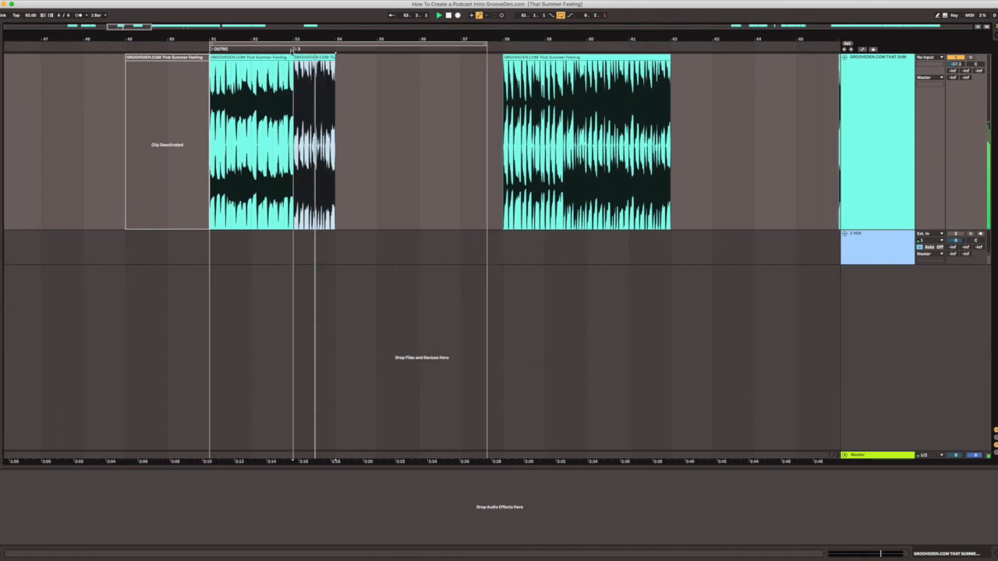
pyautogui.click(276, 58)
pyautogui.press('space')
pyautogui.press('space')
pyautogui.moveTo(337, 37); pyautogui.dragTo(298, 11)
pyautogui.press('space')
# Step: Split bars 94 to 96 off the end of the main song clip and move that two-bar section to bar 55
pyautogui.moveTo(581, 38); pyautogui.dragTo(581, 72)
pyautogui.press('space')
pyautogui.moveTo(480, 83); pyautogui.dragTo(513, 81)
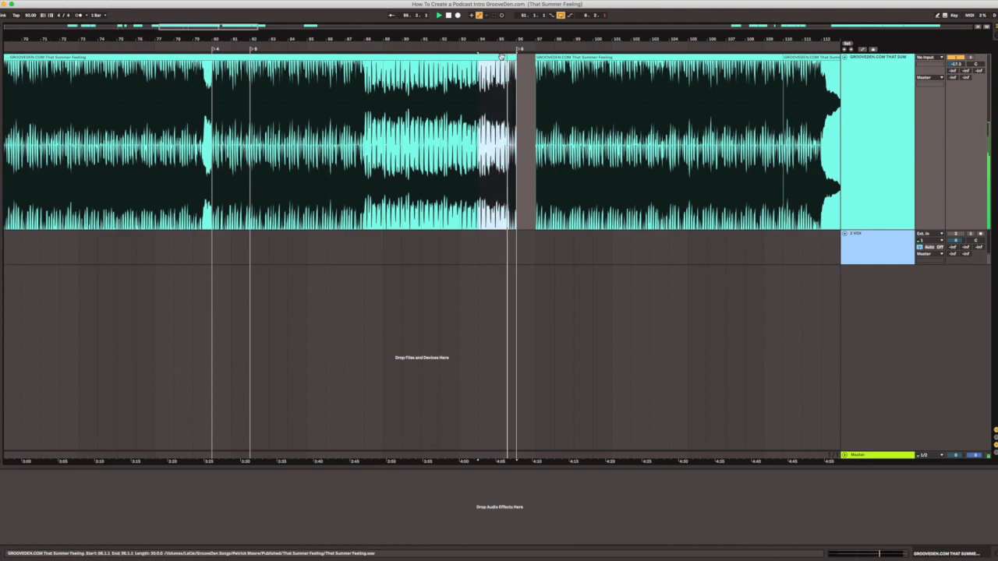
pyautogui.press('super+e')
pyautogui.press('space')
pyautogui.moveTo(507, 35); pyautogui.dragTo(661, 25)
pyautogui.moveTo(657, 60); pyautogui.dragTo(192, 101)
pyautogui.moveTo(180, 40); pyautogui.dragTo(423, 64)
# Step: Move the four-bar clip to bar 61 and rearrange the outro with the two-bar clip at bar 53 and the one-bar clip at bar 55
pyautogui.moveTo(503, 60); pyautogui.dragTo(589, 60)
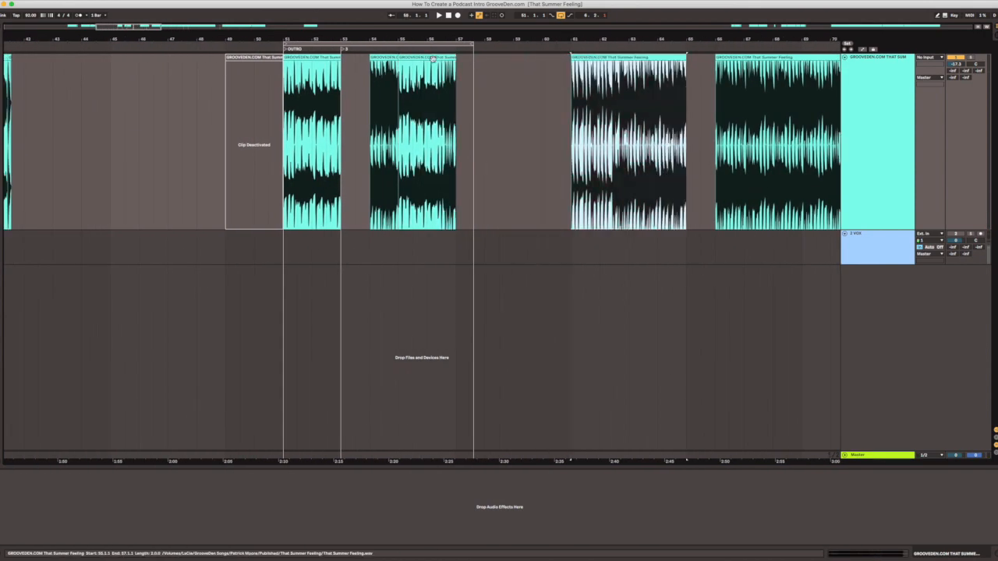
pyautogui.moveTo(432, 60); pyautogui.dragTo(491, 60)
pyautogui.moveTo(389, 59); pyautogui.dragTo(173, 68)
pyautogui.moveTo(468, 59); pyautogui.dragTo(334, 59)
pyautogui.press('space')
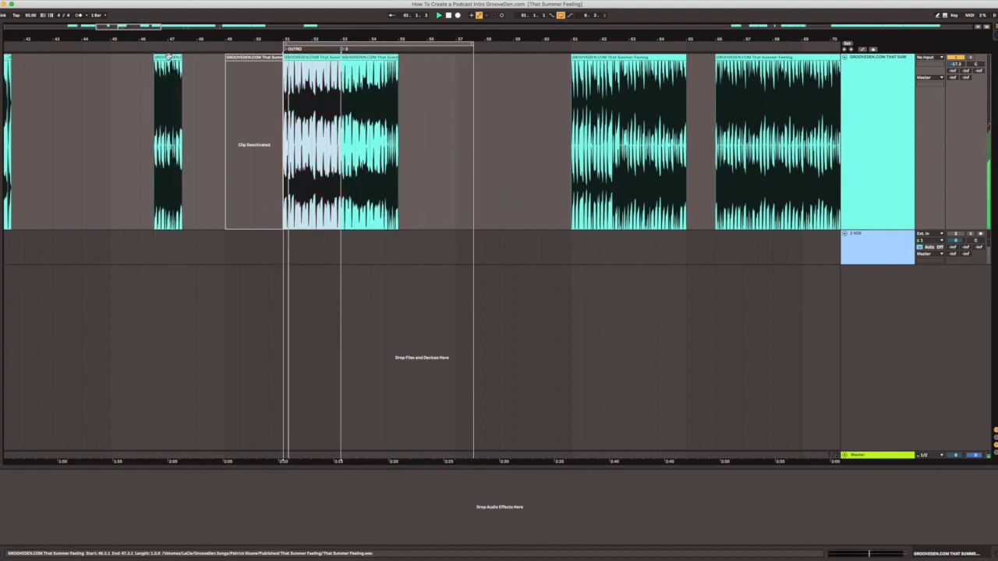
pyautogui.moveTo(168, 59); pyautogui.dragTo(416, 72)
# Step: Play the rearranged outro clips from bar 51 to the end of the one-bar clip at bar 56
pyautogui.moveTo(381, 40); pyautogui.dragTo(382, 82)
pyautogui.click(284, 58)
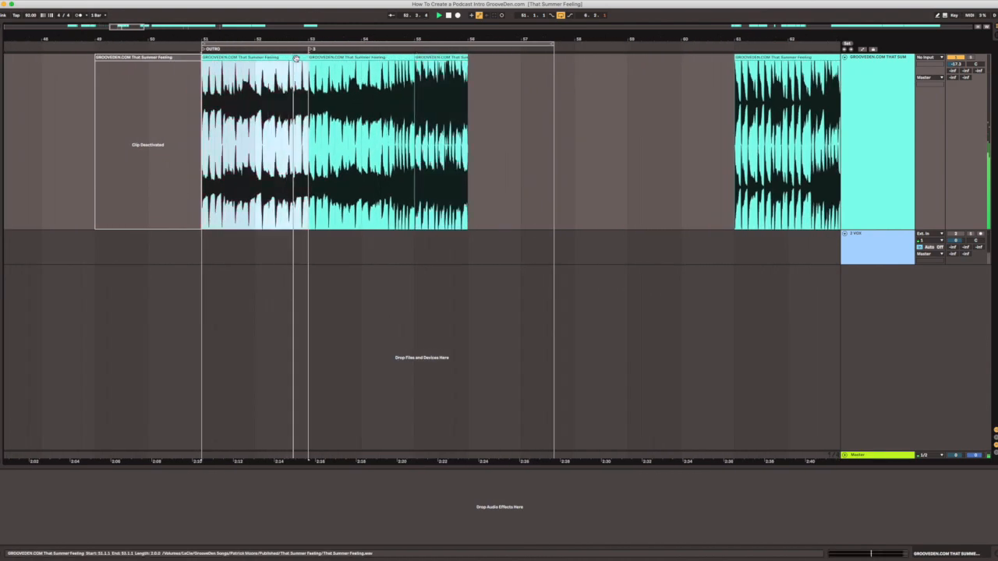
pyautogui.click(394, 86)
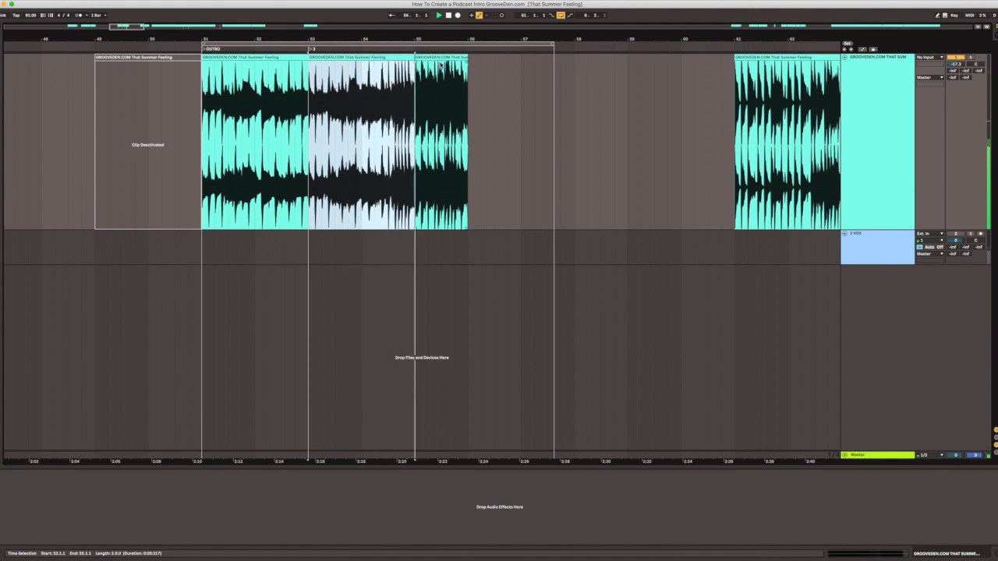
pyautogui.moveTo(455, 36); pyautogui.dragTo(250, 37)
pyautogui.press('space')
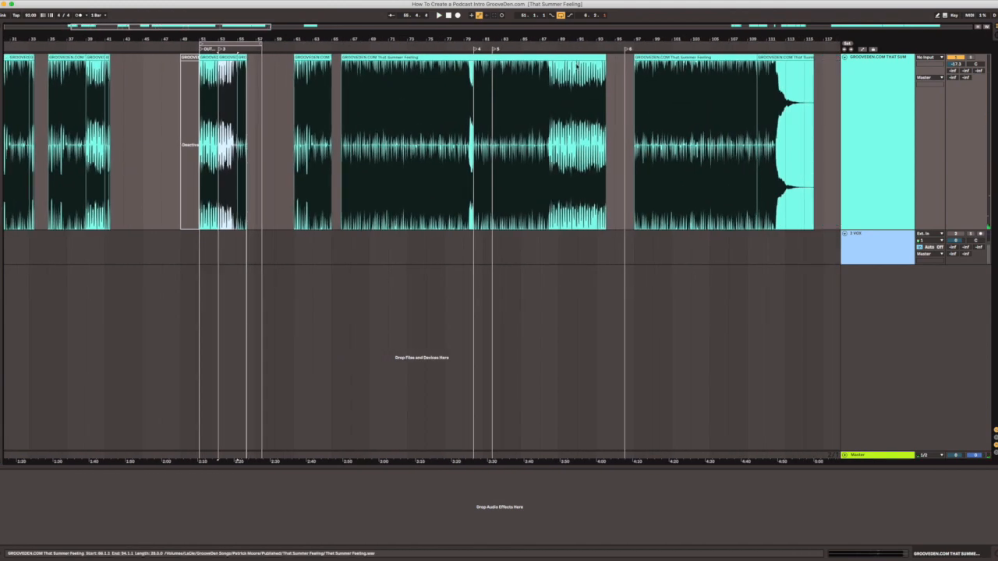
# Step: Split the song clip starting at bar 97 at bar 99 and play its first two bars
pyautogui.click(646, 58)
pyautogui.click(662, 63)
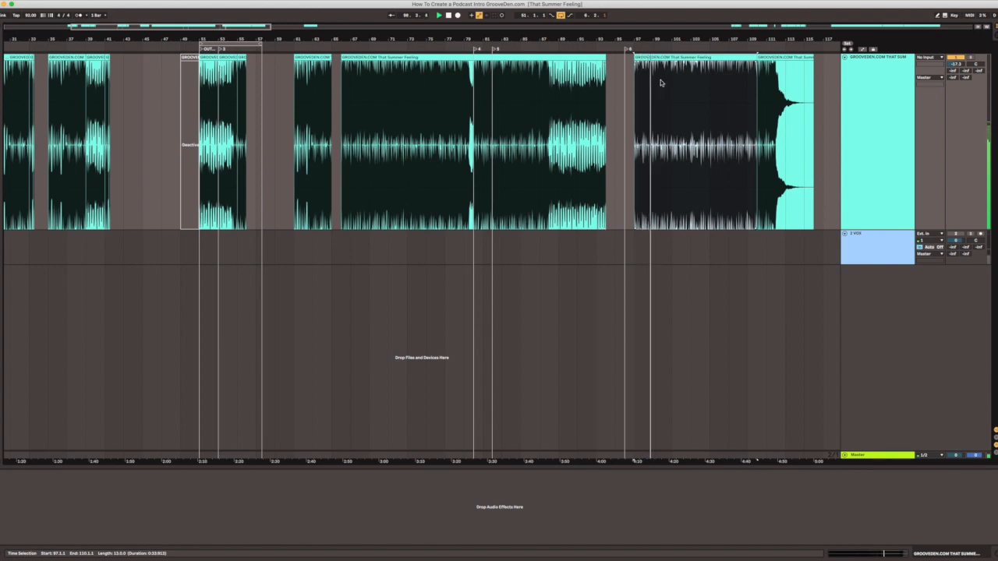
pyautogui.moveTo(675, 37); pyautogui.dragTo(680, 83)
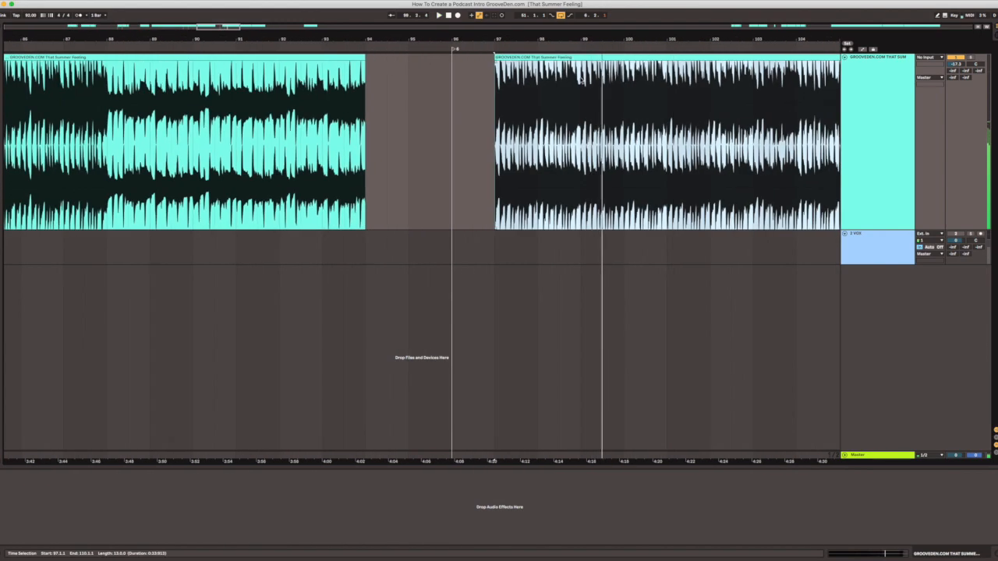
pyautogui.click(580, 78)
pyautogui.press('space')
pyautogui.press('super+e')
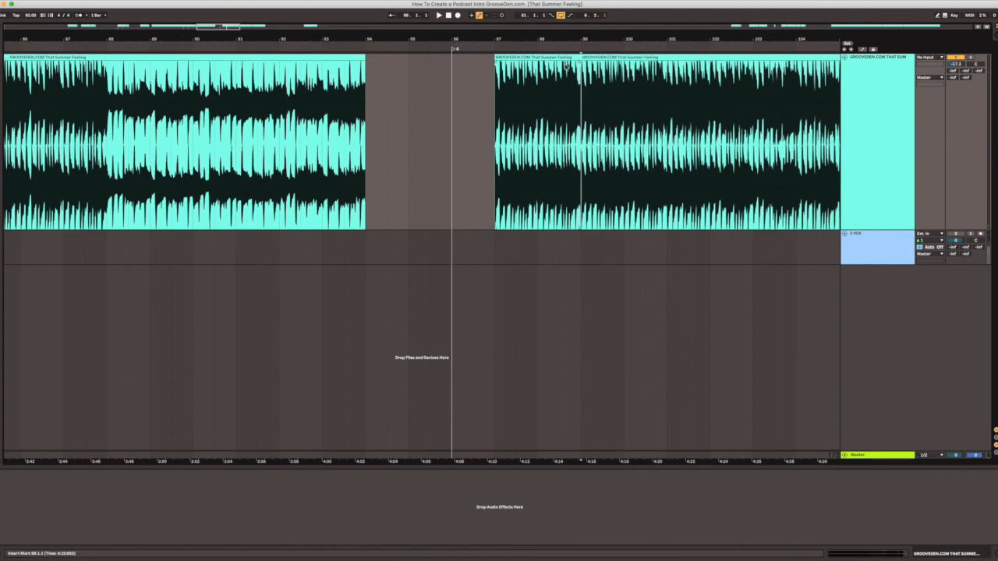
pyautogui.click(560, 59)
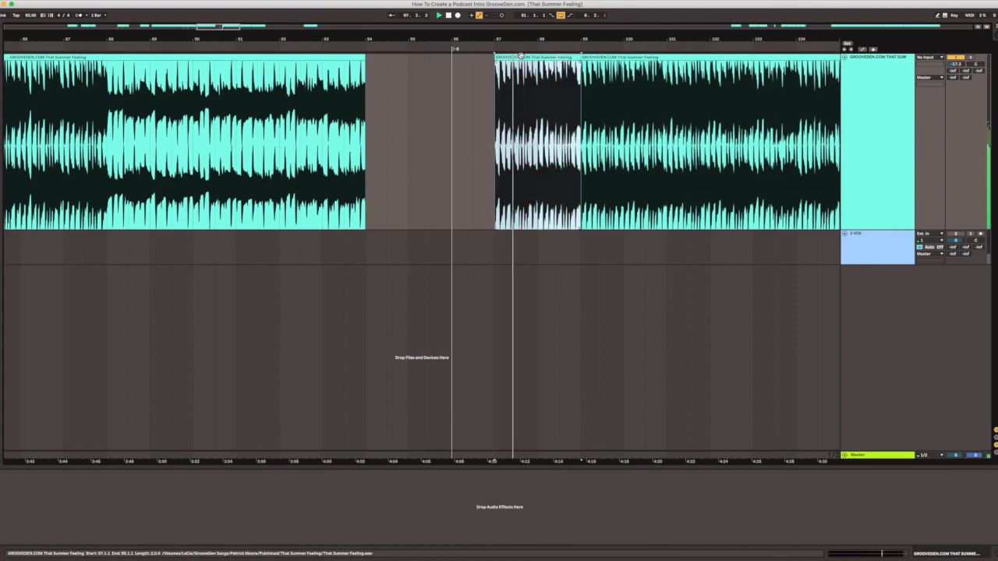
pyautogui.moveTo(548, 37); pyautogui.dragTo(654, 7)
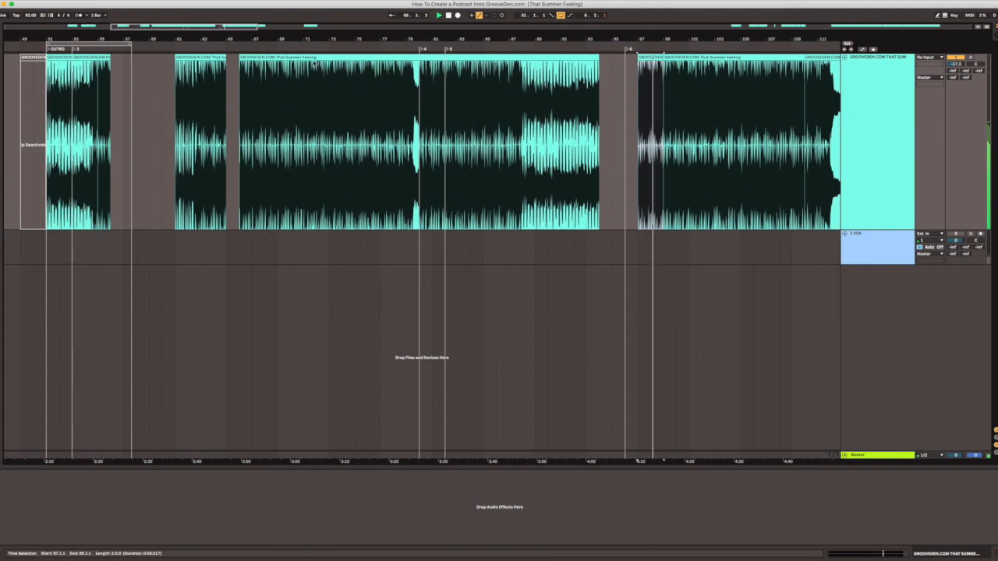
pyautogui.press('space')
# Step: Insert three bars of silence three times using the empty range from bar 58 to 61
pyautogui.moveTo(137, 84); pyautogui.dragTo(173, 92)
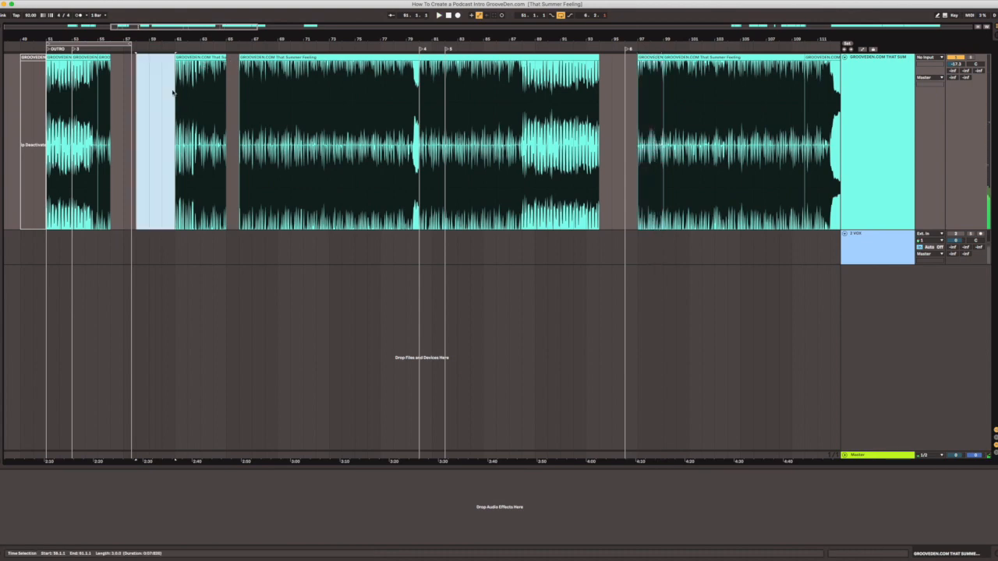
pyautogui.press('super+i')
pyautogui.press('super+i')
pyautogui.press('super+i')
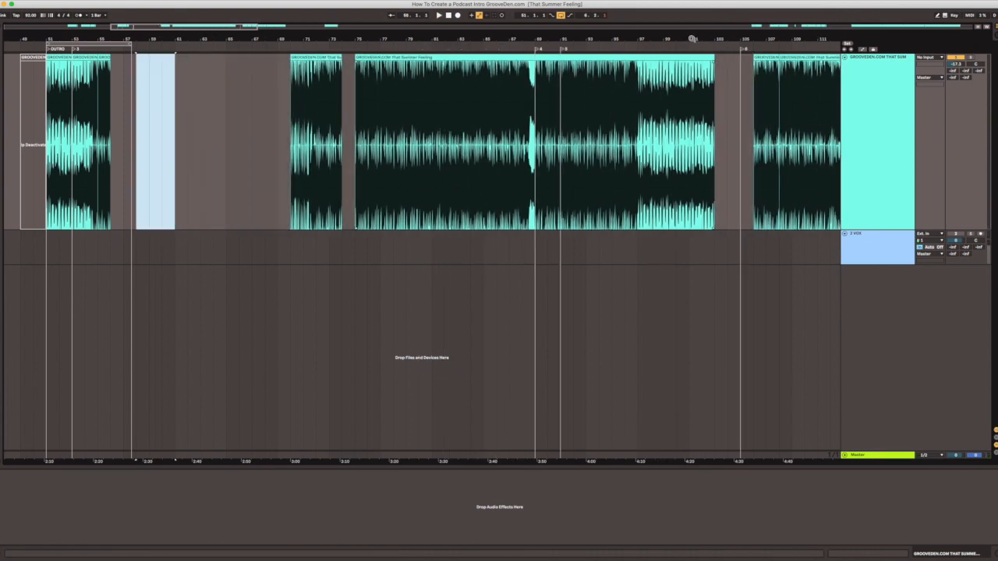
# Step: Move the two-bar clip from bar 106 to bar 56 behind the outro clips and play the transition from bar 55
pyautogui.moveTo(770, 57); pyautogui.dragTo(129, 78)
pyautogui.moveTo(109, 41); pyautogui.dragTo(140, 75)
pyautogui.click(134, 57)
pyautogui.press('space')
pyautogui.press('space')
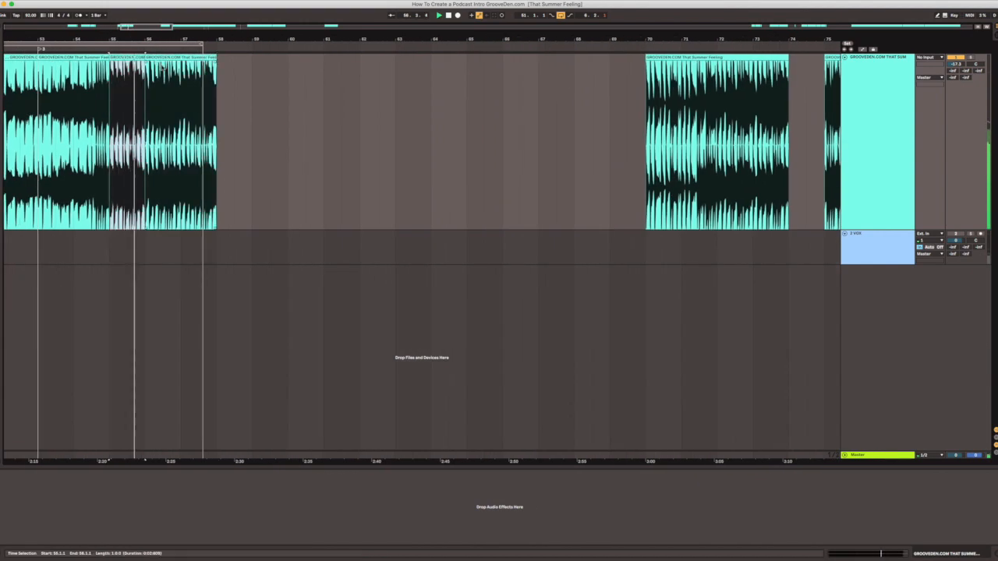
# Step: Extend the loop to bar 62.3, and split the outro's last clip at bar 57 and lengthen the new part to bar 61
pyautogui.moveTo(201, 45); pyautogui.dragTo(379, 51)
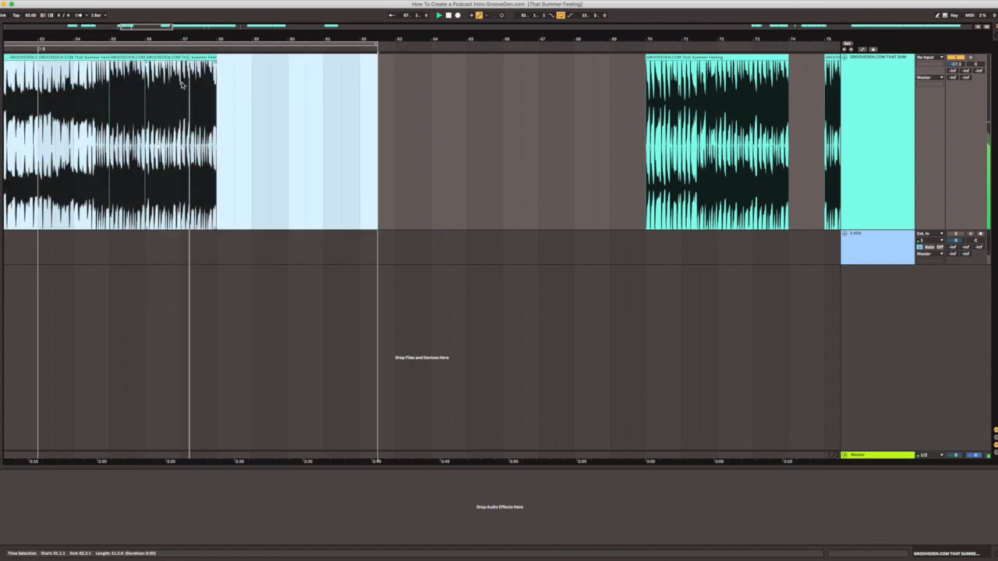
pyautogui.click(180, 57)
pyautogui.moveTo(217, 62); pyautogui.dragTo(324, 62)
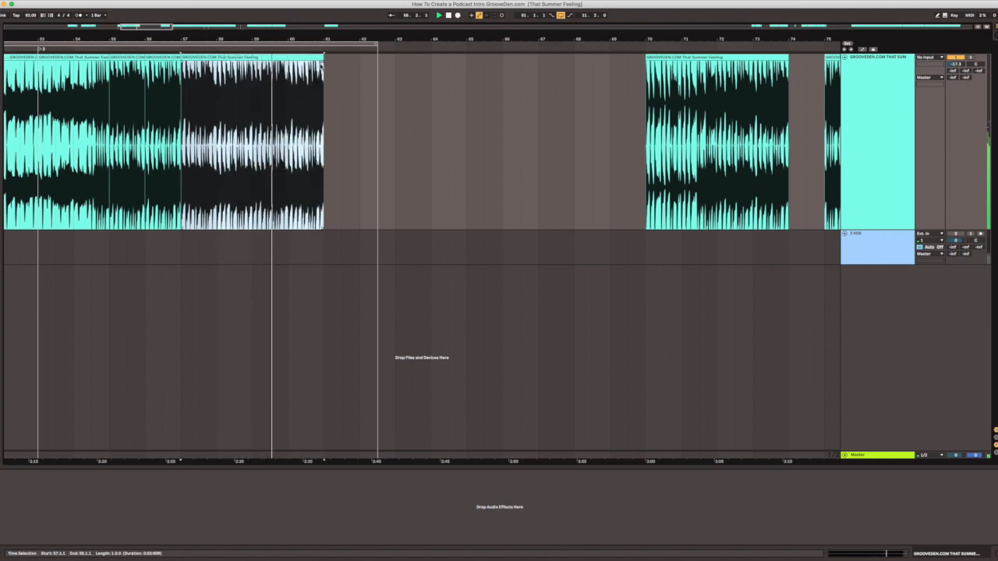
# Step: Trim the last clip's start to bar 59 and extend its end to bar 64, with the loop extended to bar 66.3
pyautogui.moveTo(181, 56); pyautogui.dragTo(252, 56)
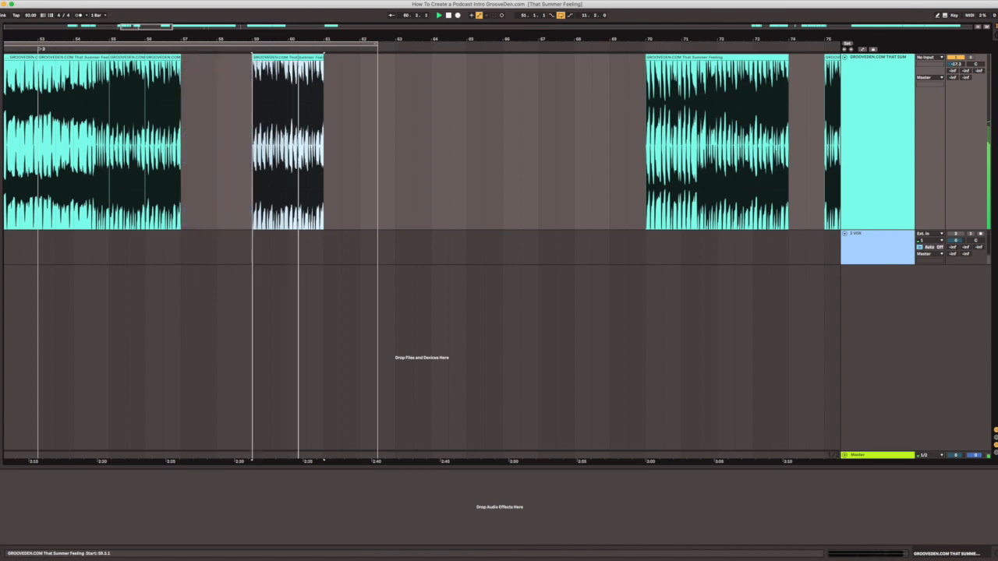
pyautogui.moveTo(324, 62); pyautogui.dragTo(521, 50)
pyautogui.moveTo(378, 60); pyautogui.dragTo(430, 60)
# Step: Audition the extended clip from several bars between 59 and 62 and trim its start to bar 61
pyautogui.click(360, 82)
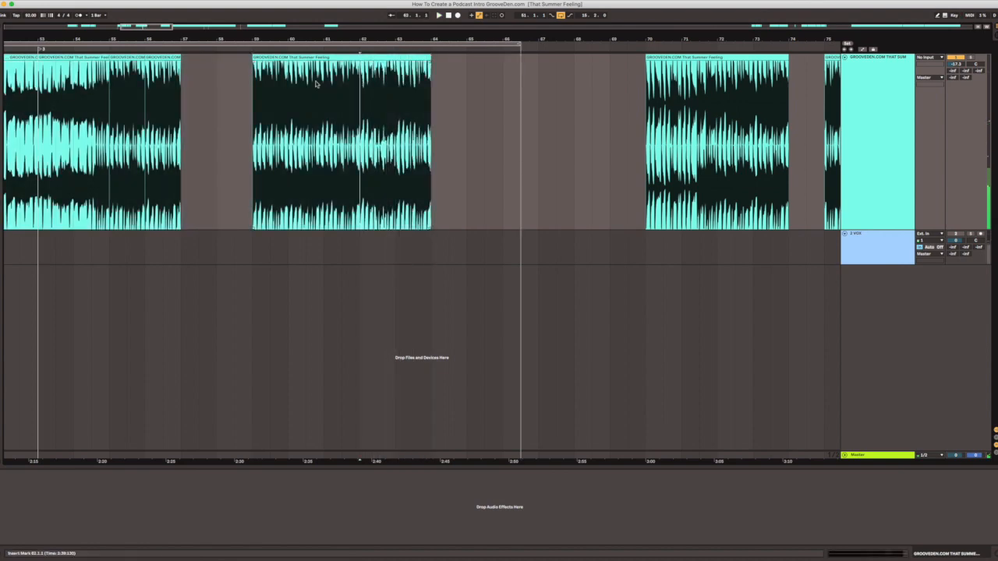
pyautogui.press('space')
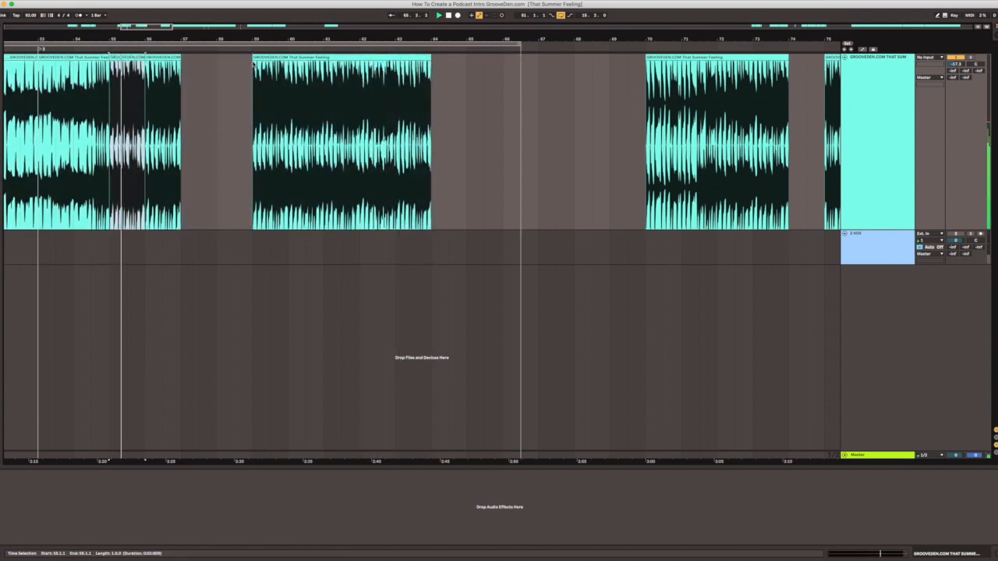
pyautogui.click(312, 81)
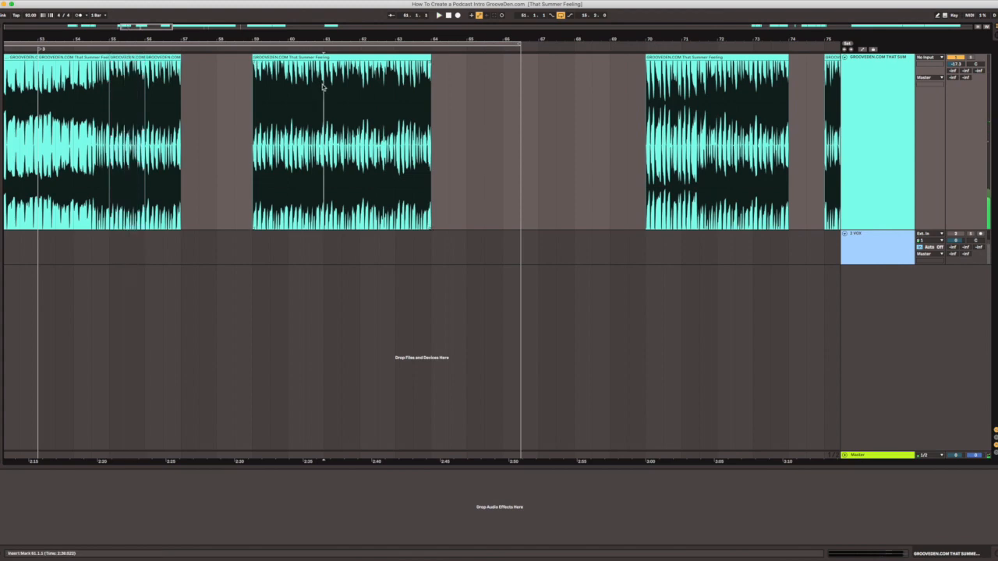
pyautogui.click(305, 82)
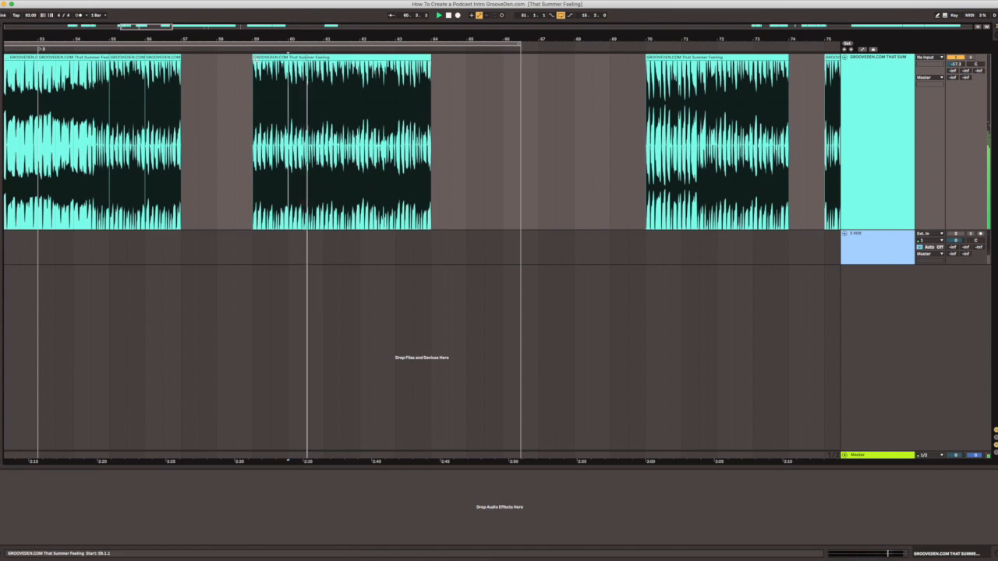
pyautogui.click(254, 57)
pyautogui.moveTo(253, 140); pyautogui.dragTo(326, 140)
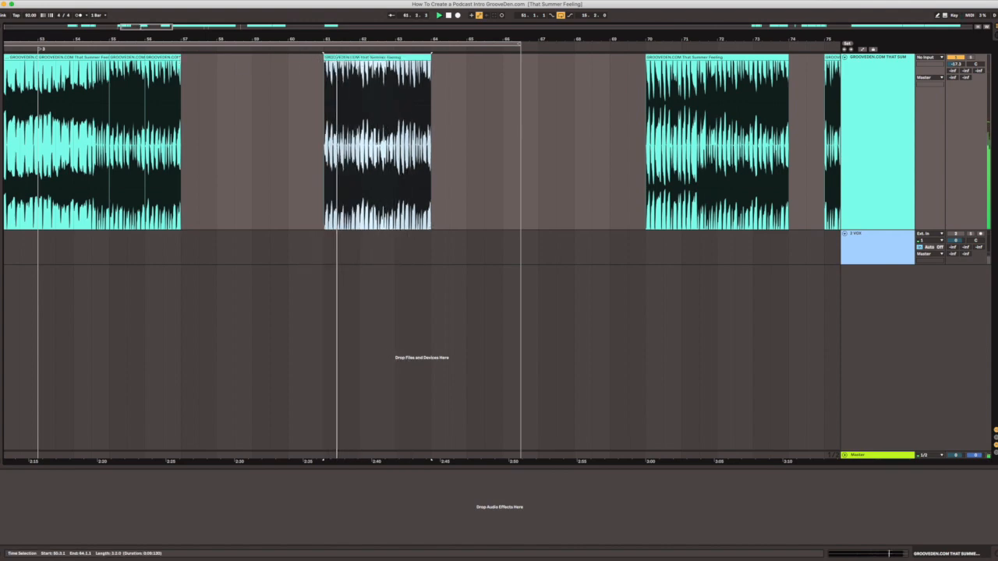
# Step: Replay the one-bar clips at bars 55 and 56 to check how the outro leads up to bar 57
pyautogui.click(127, 60)
pyautogui.press('space')
pyautogui.press('space')
pyautogui.click(162, 59)
pyautogui.press('space')
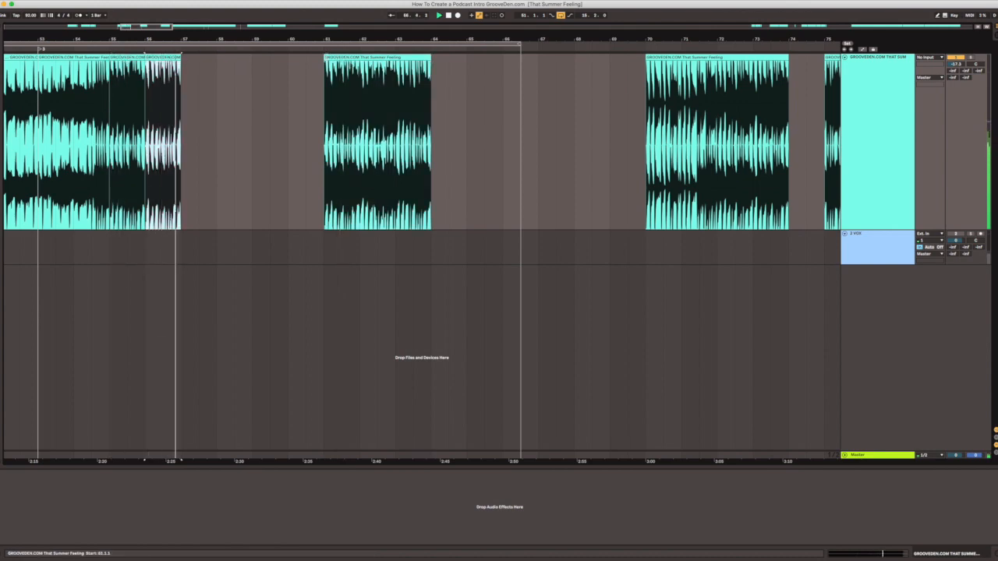
pyautogui.press('space')
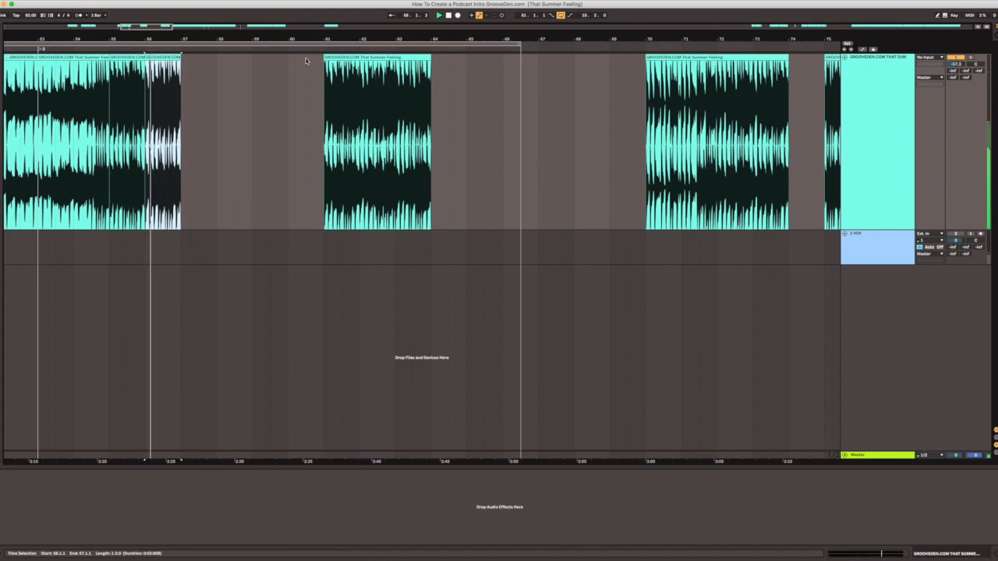
# Step: Audition the clip at bar 61 and move it back to fill the outro from bar 56 to bar 58
pyautogui.click(338, 57)
pyautogui.press('space')
pyautogui.press('space')
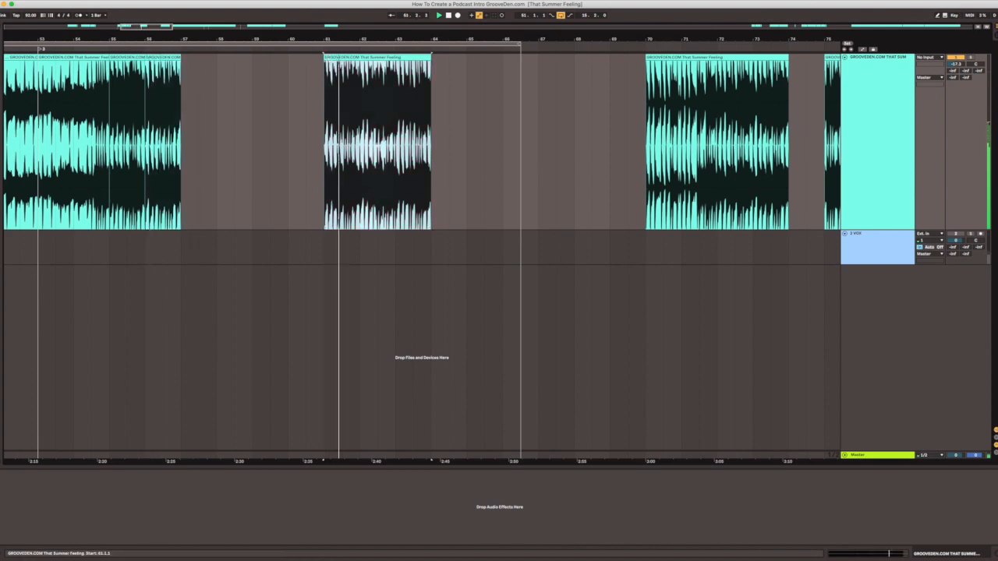
pyautogui.moveTo(324, 58); pyautogui.dragTo(154, 59)
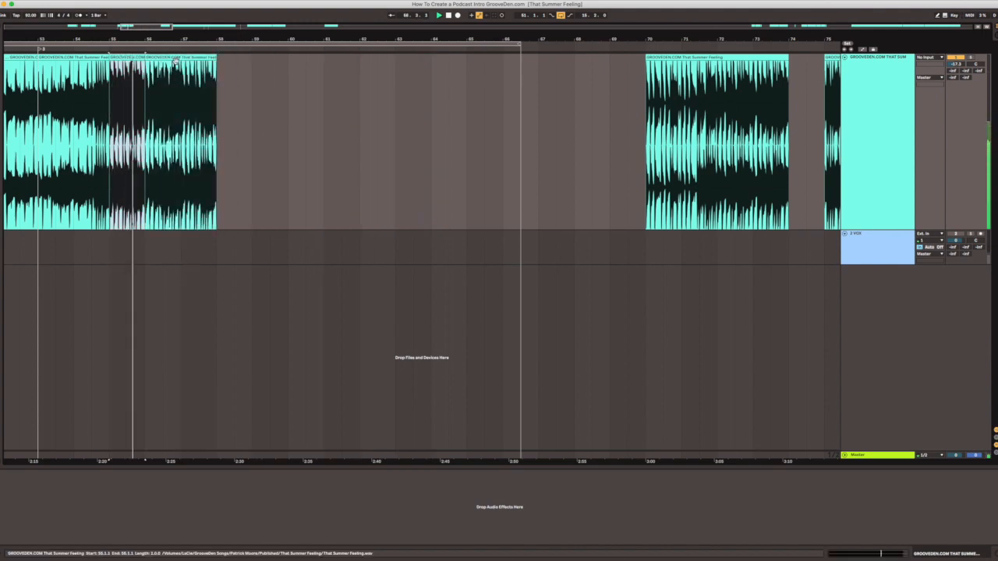
# Step: Play the outro from the clip at bar 51 to check how its joined clips flow together
pyautogui.hscroll(-5, 176, 60)
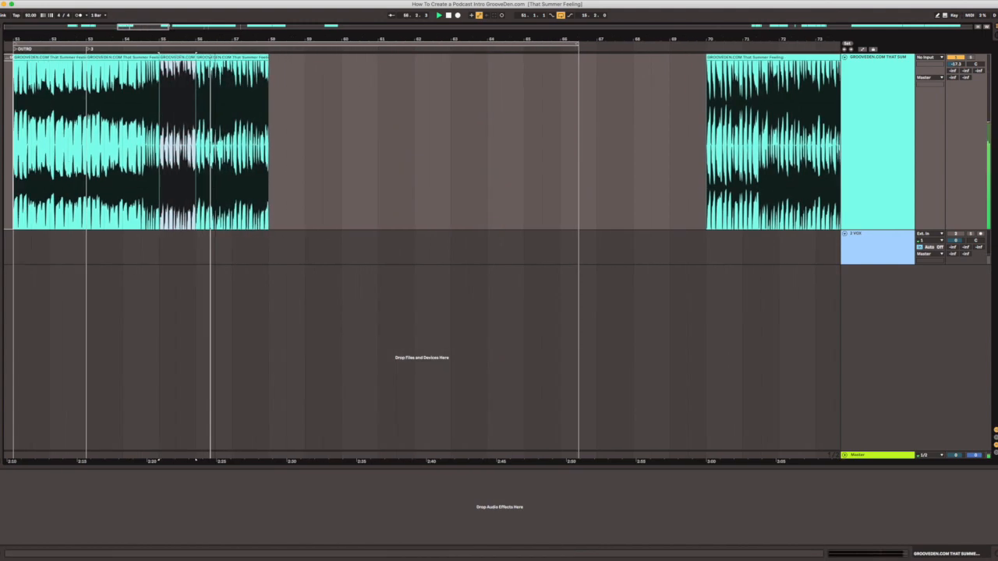
pyautogui.moveTo(312, 39); pyautogui.dragTo(310, 23)
pyautogui.click(177, 58)
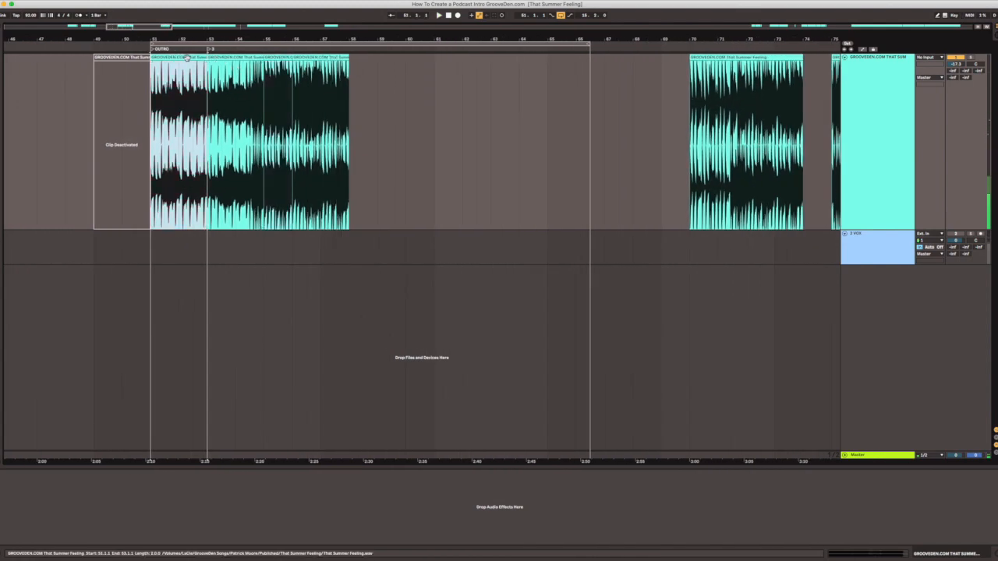
pyautogui.moveTo(362, 39)
pyautogui.mouseDown()
pyautogui.moveTo(361, 17)
pyautogui.moveTo(366, 39)
pyautogui.mouseUp()
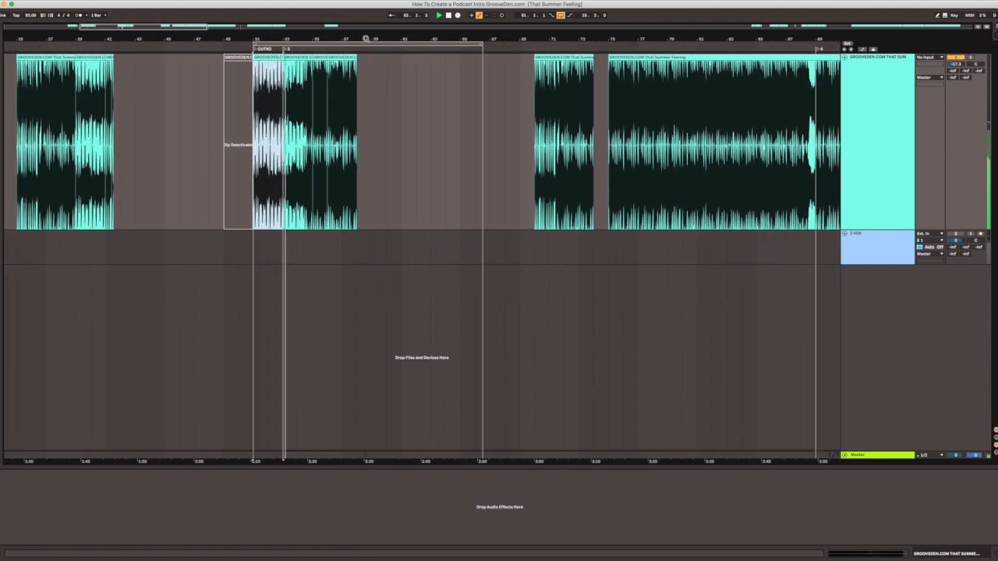
pyautogui.moveTo(364, 38); pyautogui.dragTo(364, 48)
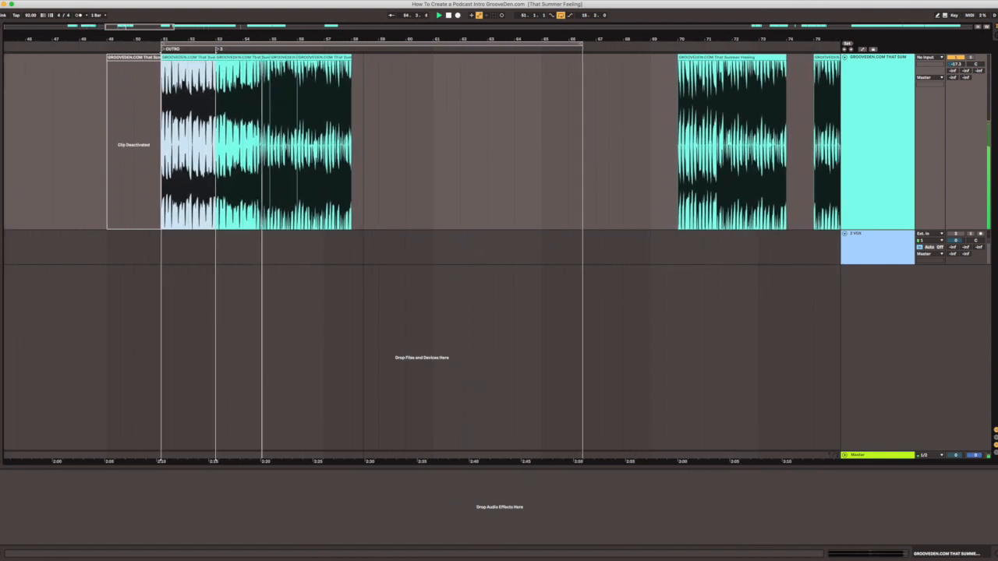
pyautogui.moveTo(390, 39); pyautogui.dragTo(397, 32)
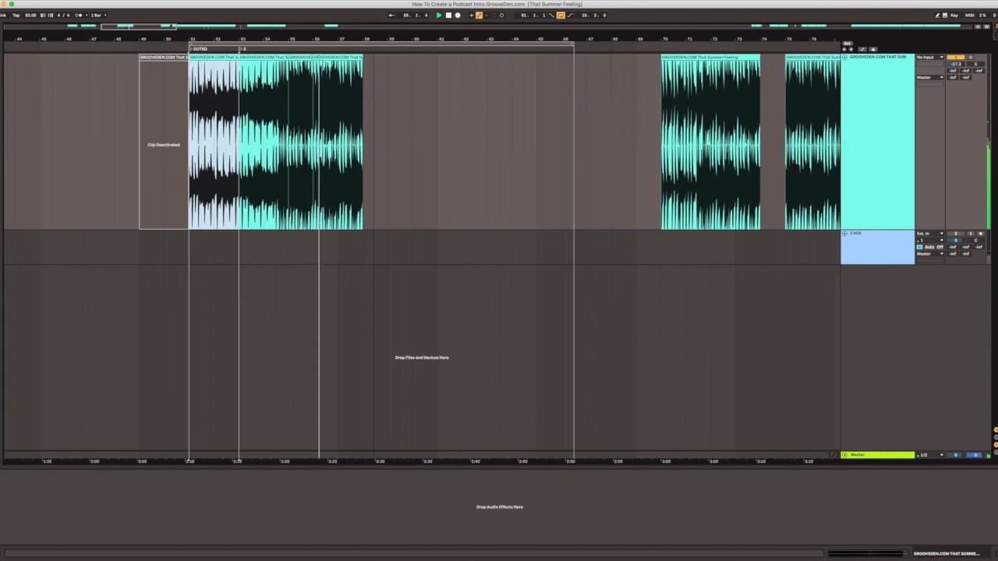
# Step: Extend the end of the outro's last clip to bar 61
pyautogui.moveTo(374, 39); pyautogui.dragTo(372, 34)
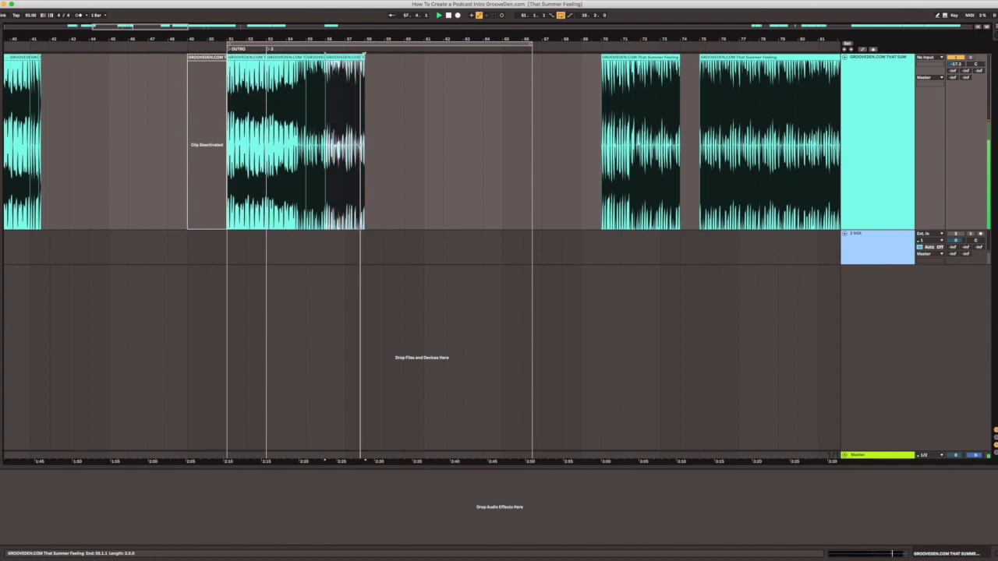
pyautogui.moveTo(384, 54); pyautogui.dragTo(403, 55)
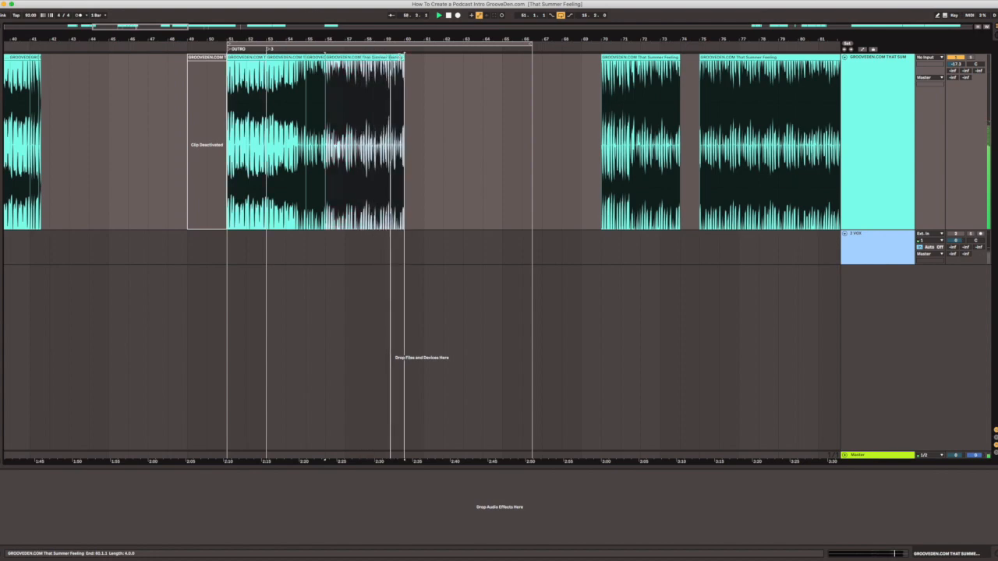
pyautogui.moveTo(404, 55); pyautogui.dragTo(423, 55)
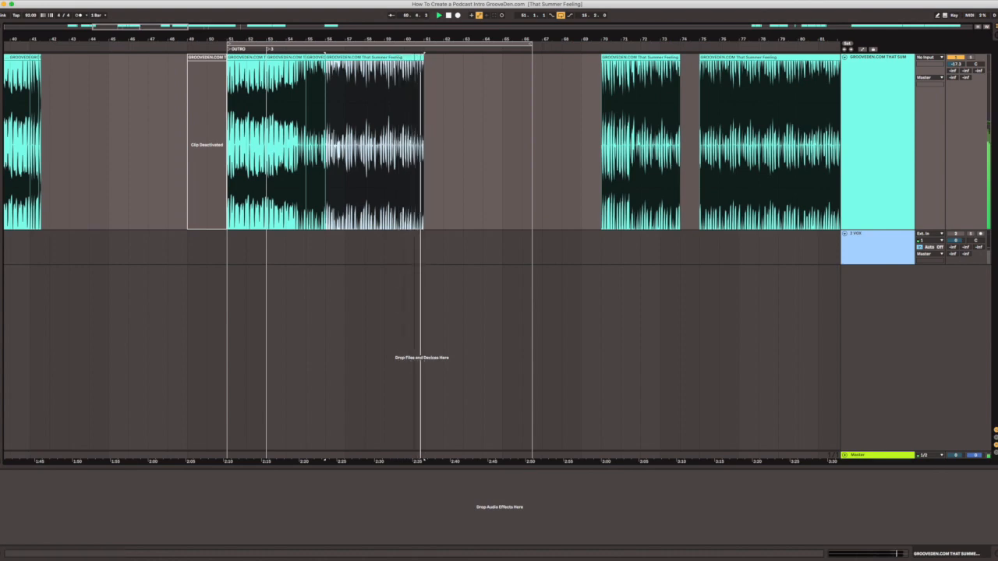
# Step: Stop playback and copy the short ending clip from bar 41 to bar 61 at the outro's end
pyautogui.moveTo(417, 42); pyautogui.dragTo(416, 39)
pyautogui.press('space')
pyautogui.click(252, 58)
pyautogui.moveTo(260, 40); pyautogui.dragTo(794, 87)
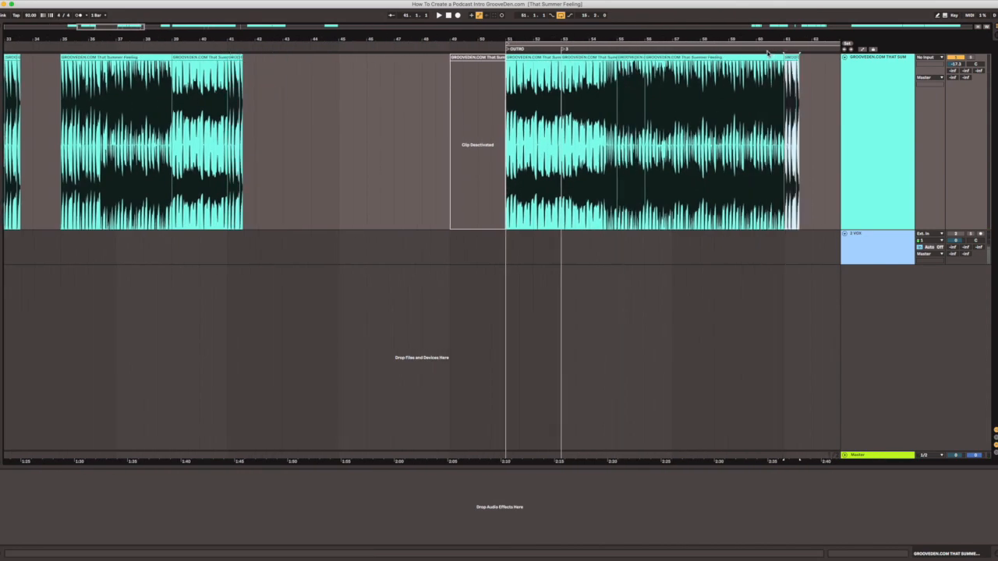
# Step: Audition the outro's ending and shorten the loop to end at bar 61.4
pyautogui.moveTo(778, 41); pyautogui.dragTo(531, 41)
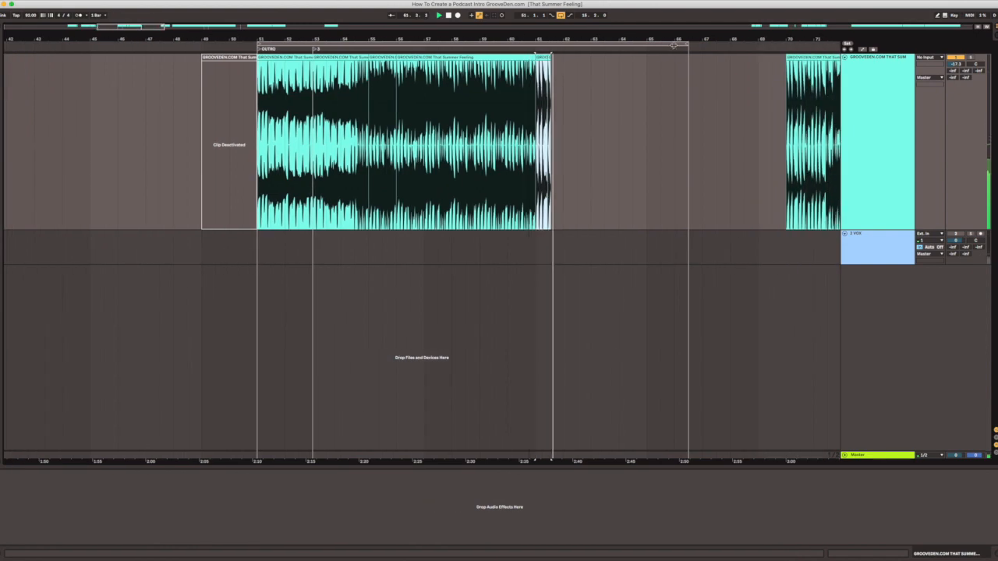
pyautogui.moveTo(551, 56); pyautogui.dragTo(568, 30)
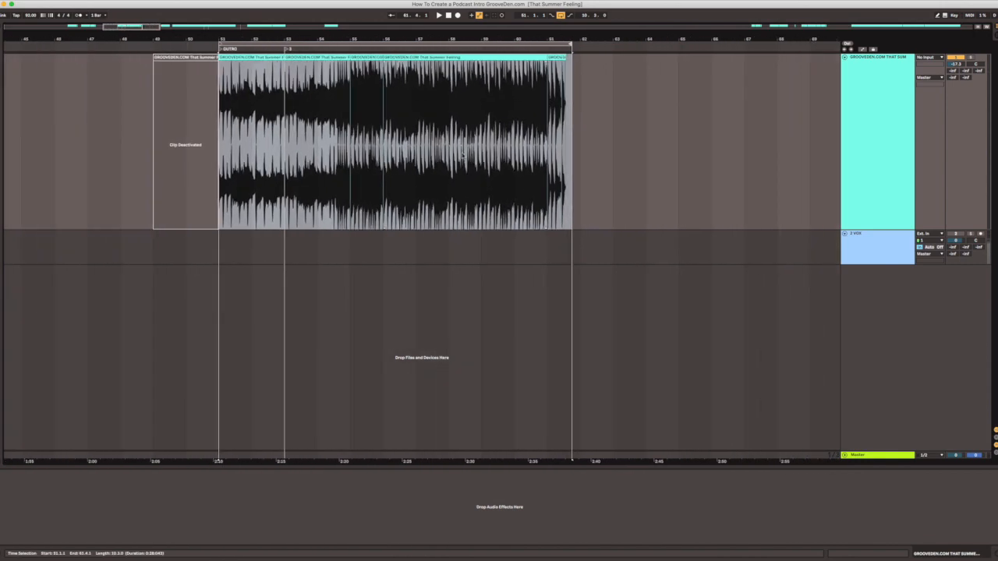
pyautogui.moveTo(481, 37); pyautogui.dragTo(482, 32)
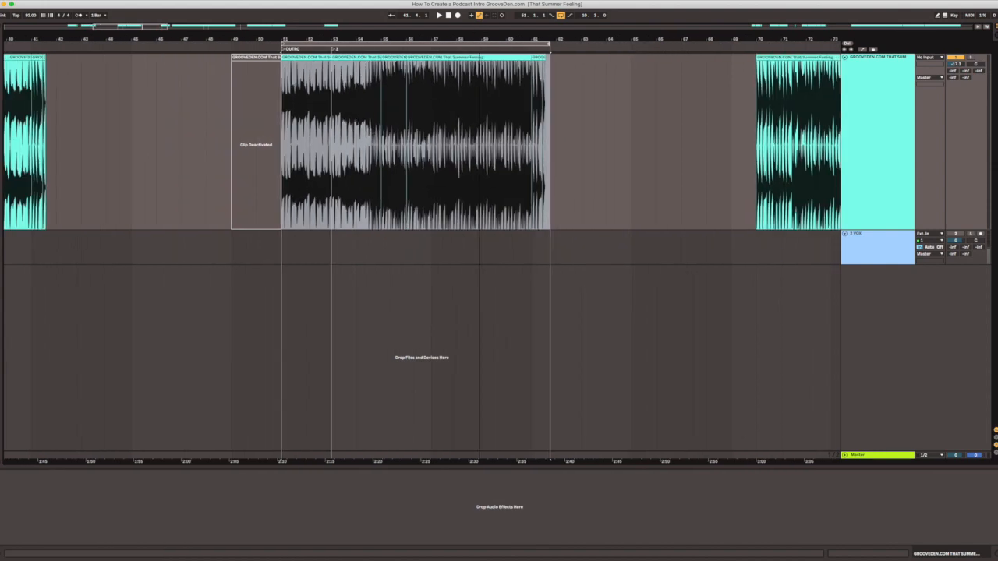
# Step: Move the loop's start to bar 53, at locator 3, leaving out the outro's first clip
pyautogui.click(326, 59)
pyautogui.click(341, 58)
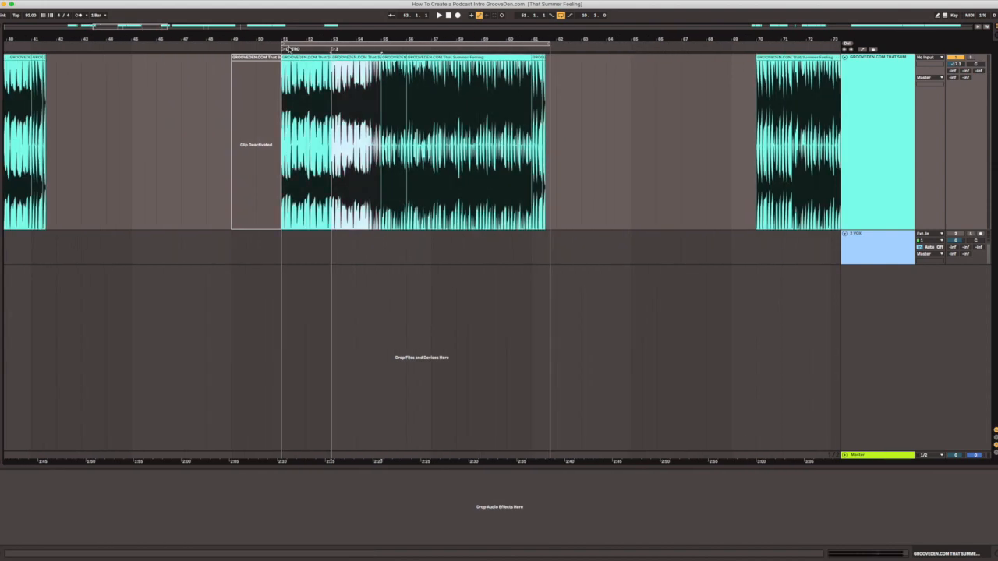
pyautogui.moveTo(284, 46); pyautogui.dragTo(333, 47)
pyautogui.click(336, 57)
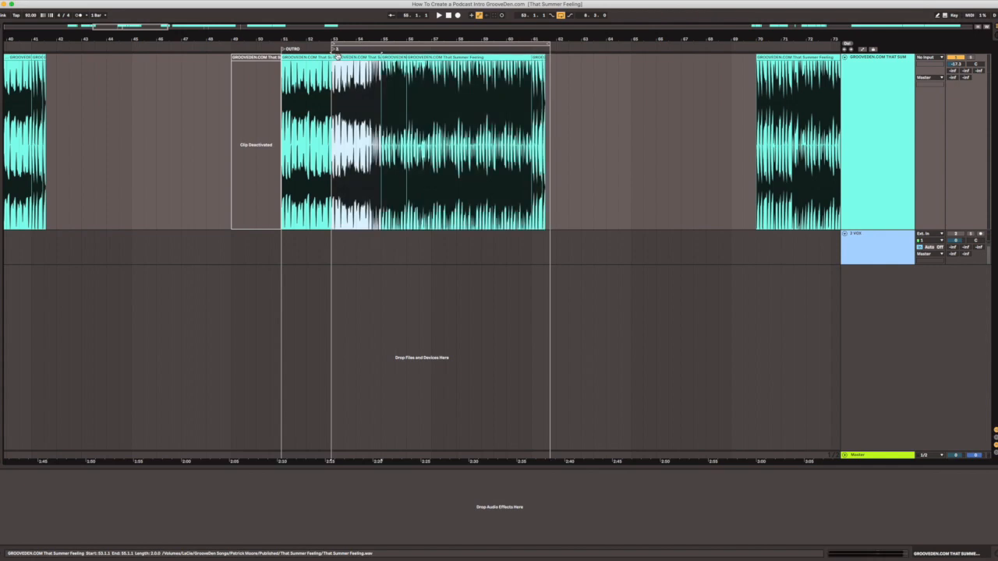
# Step: Play the shorter outro version from locator 3 and select its looped range
pyautogui.click(333, 50)
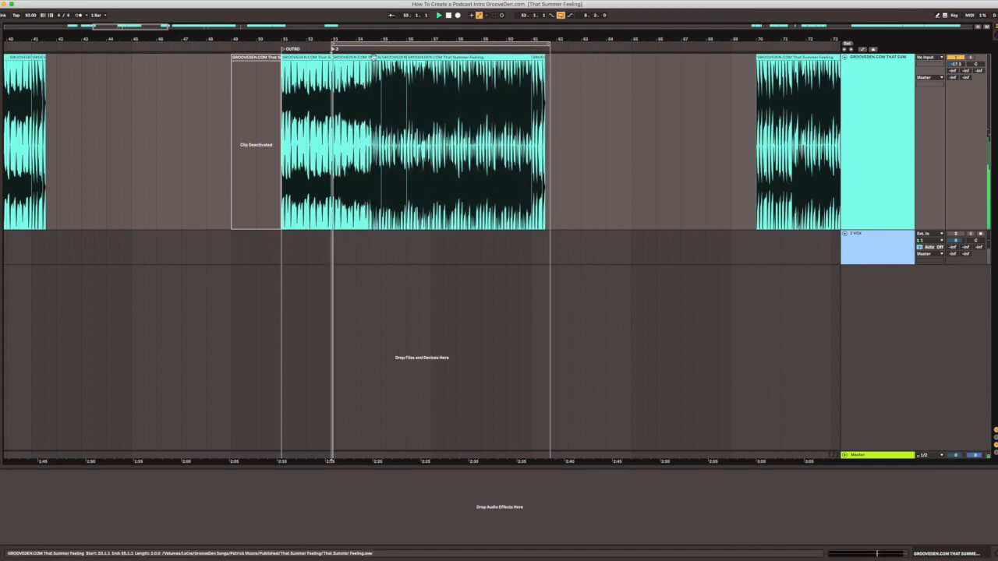
pyautogui.click(393, 45)
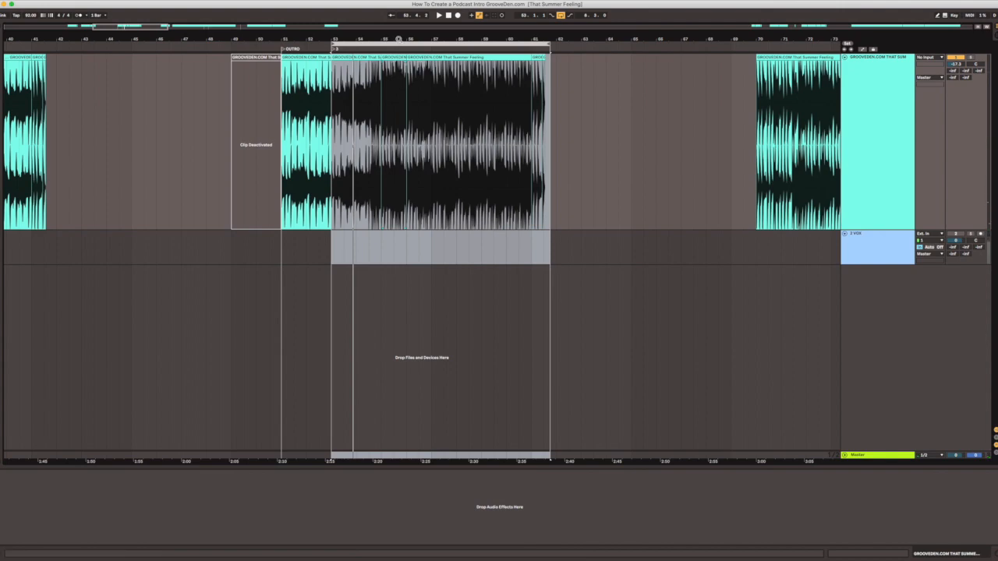
pyautogui.press('space')
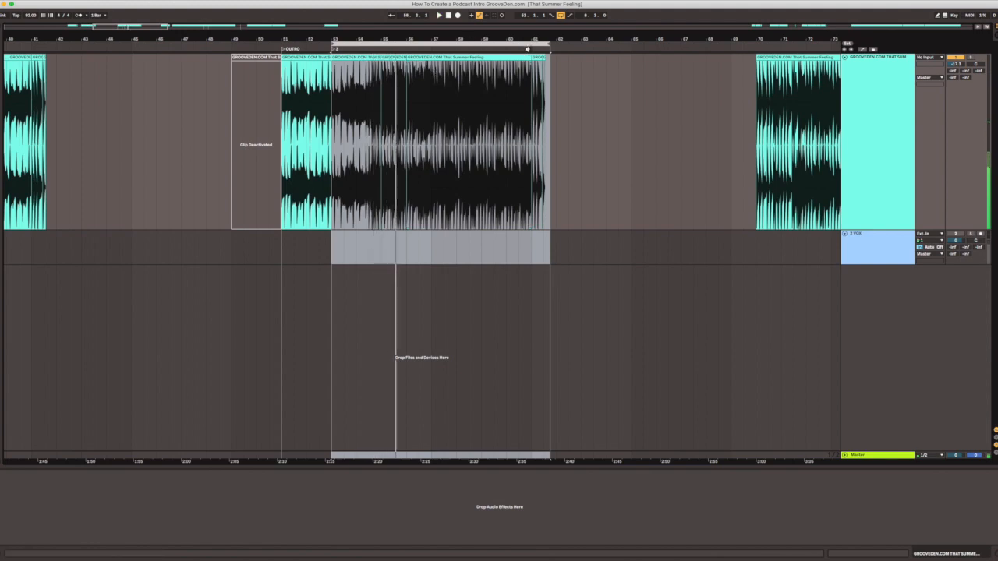
# Step: Extend the loop's end to bar 64
pyautogui.moveTo(549, 45); pyautogui.dragTo(301, 14)
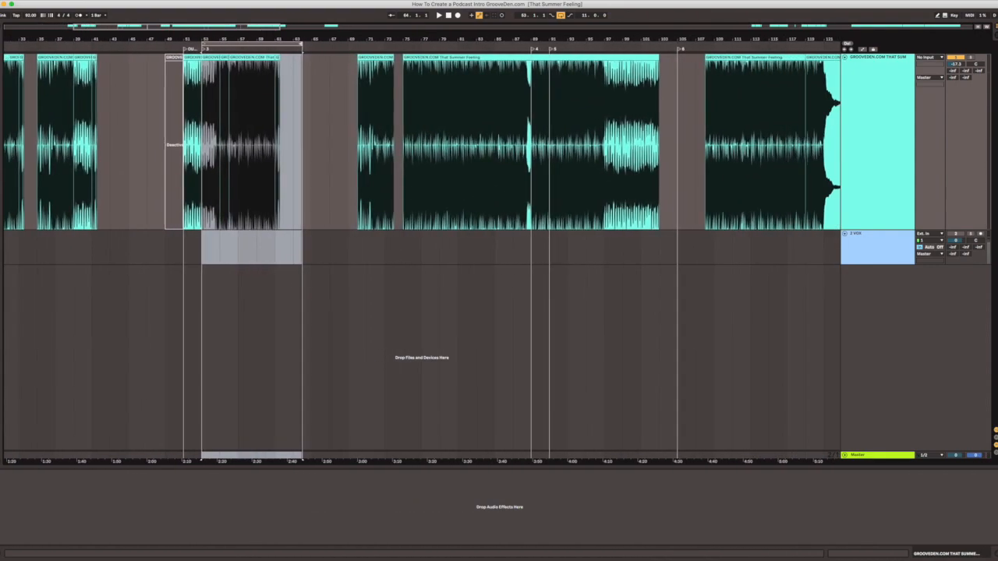
pyautogui.moveTo(442, 36); pyautogui.dragTo(377, 38)
pyautogui.moveTo(258, 39); pyautogui.dragTo(325, 18)
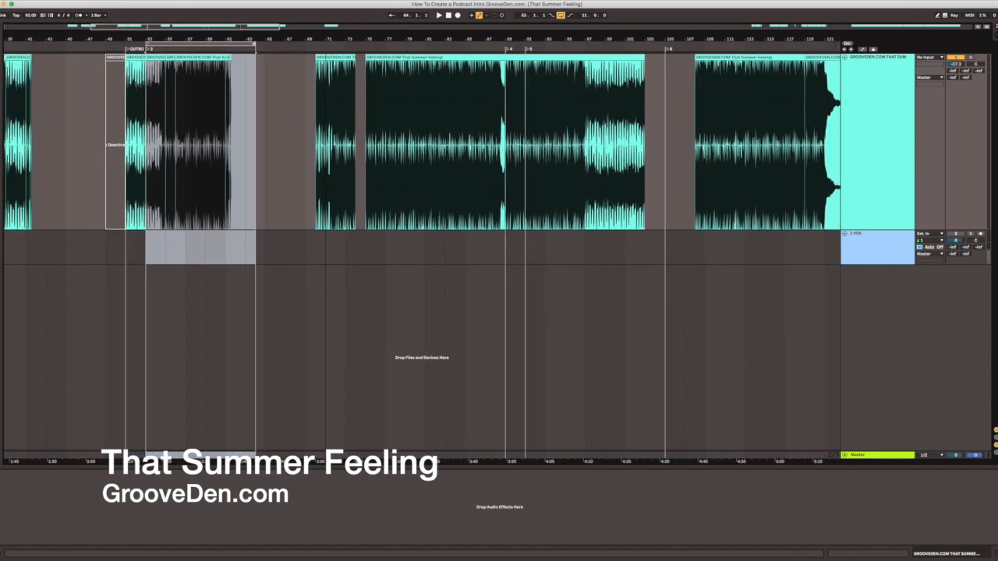